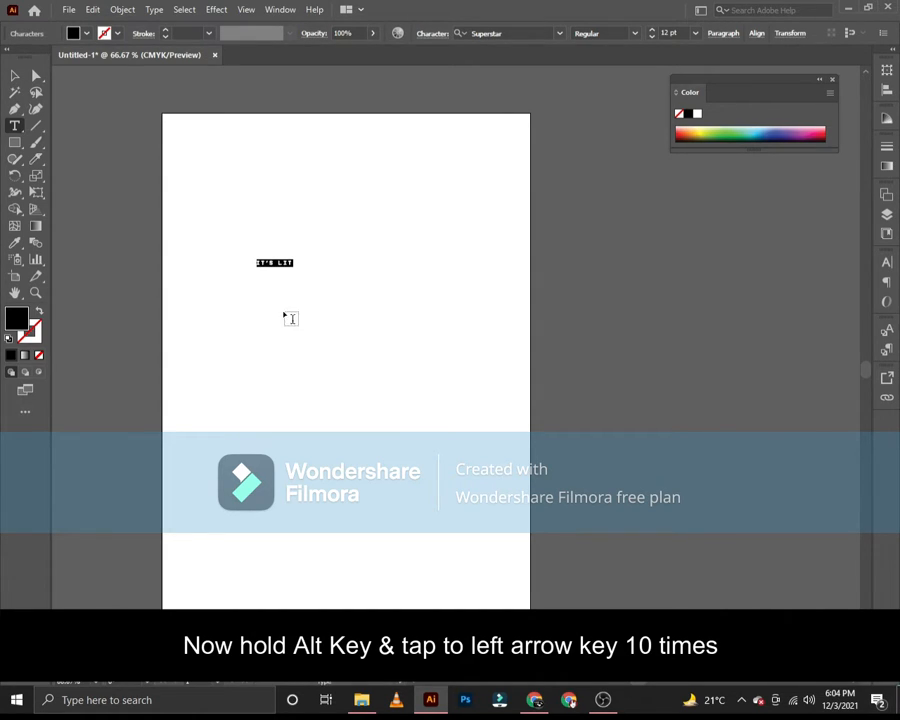
Step: Enlarge the "IT'S LIT" text to span most of the artboard's width and move it to the artboard's middle
click(15, 75)
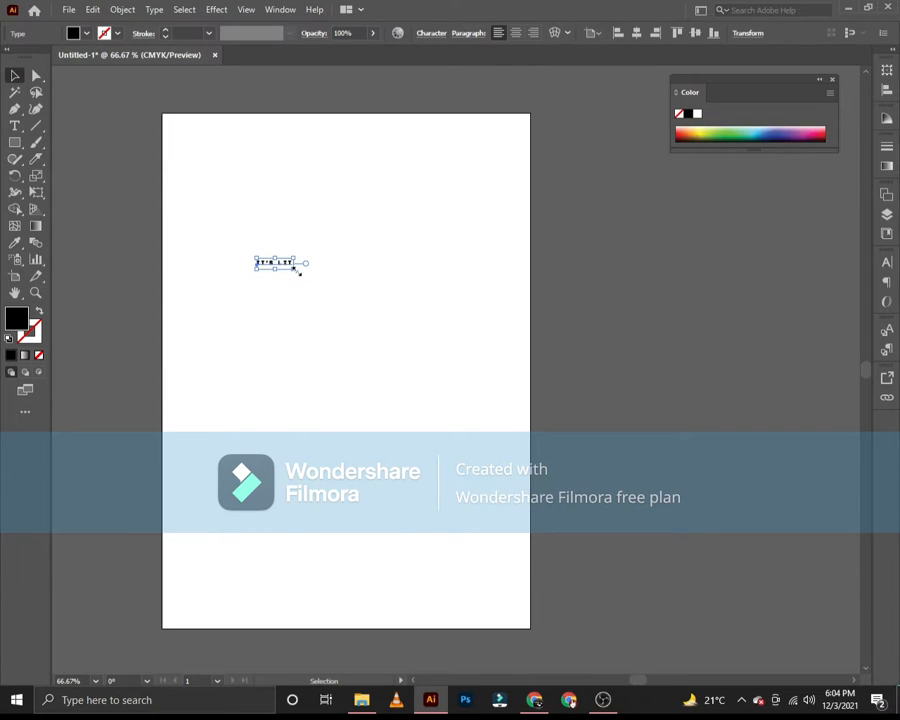
drag(298, 270, 556, 460)
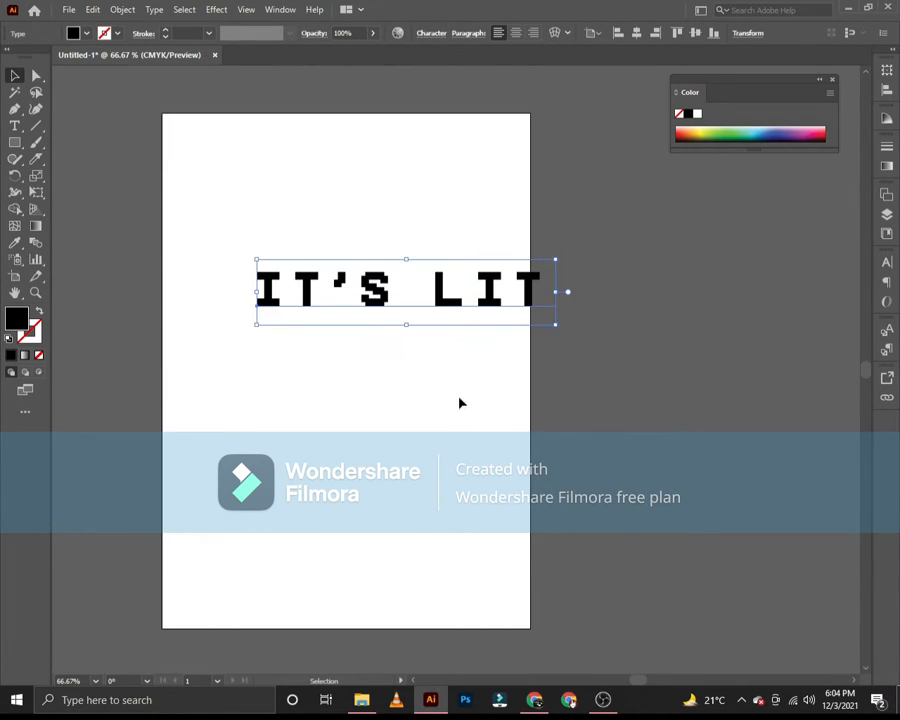
drag(440, 300, 390, 355)
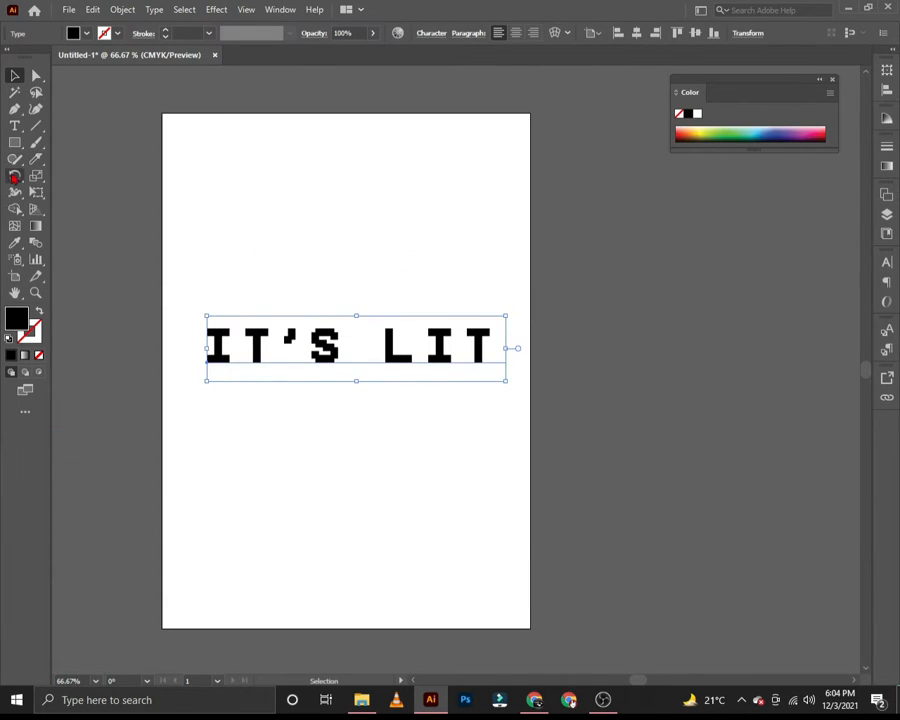
Step: Convert the "IT'S LIT" text to outlines and deselect it
right_click(230, 343)
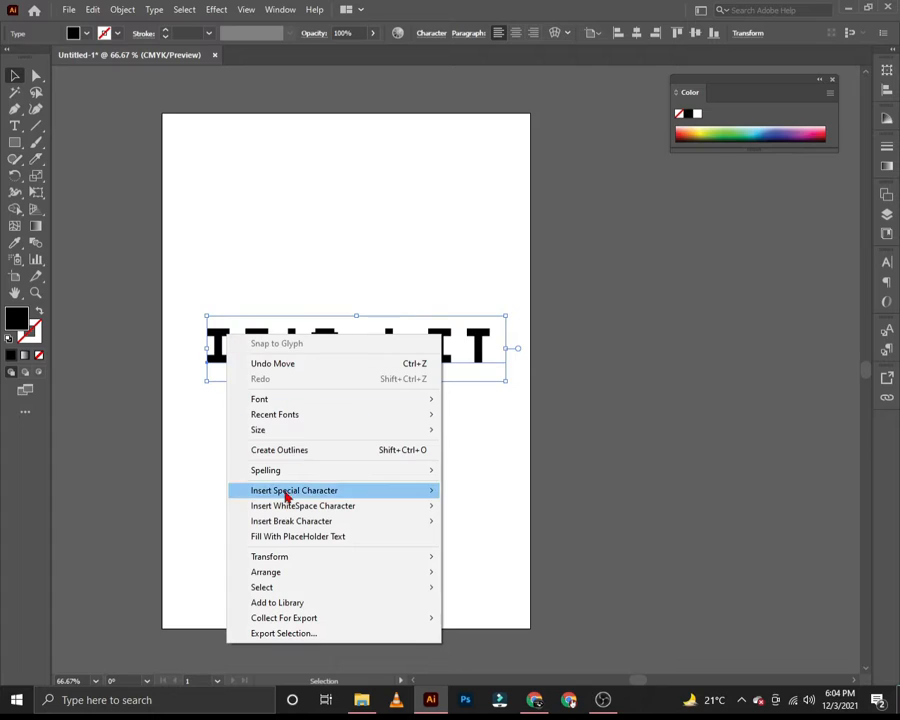
click(309, 456)
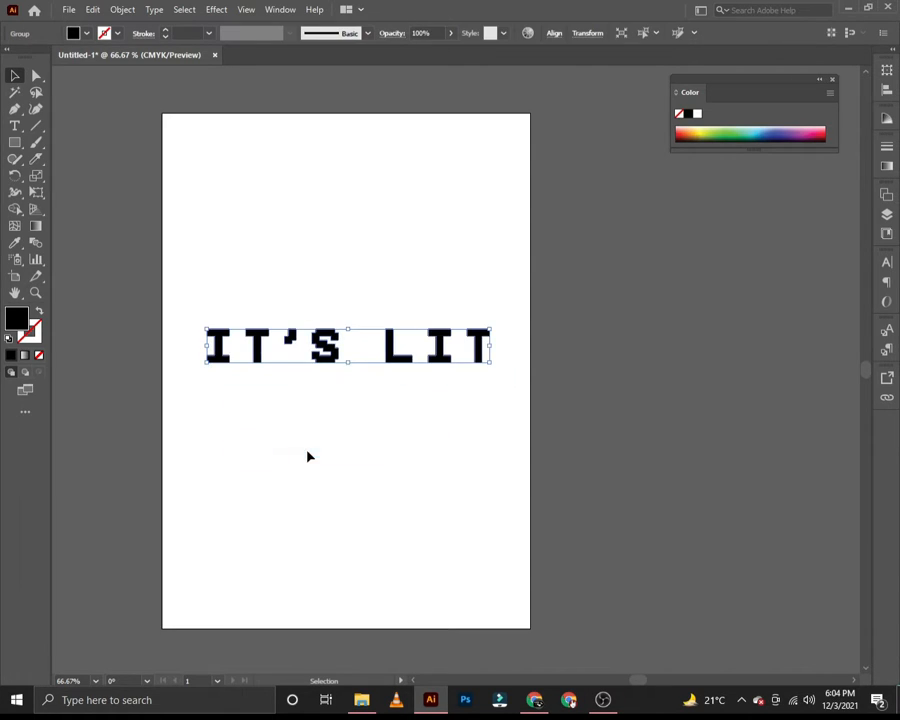
click(298, 315)
Step: Draw a thin rectangle across the base of the letters, extending past both ends, and fill it with green 06fc1d
click(15, 142)
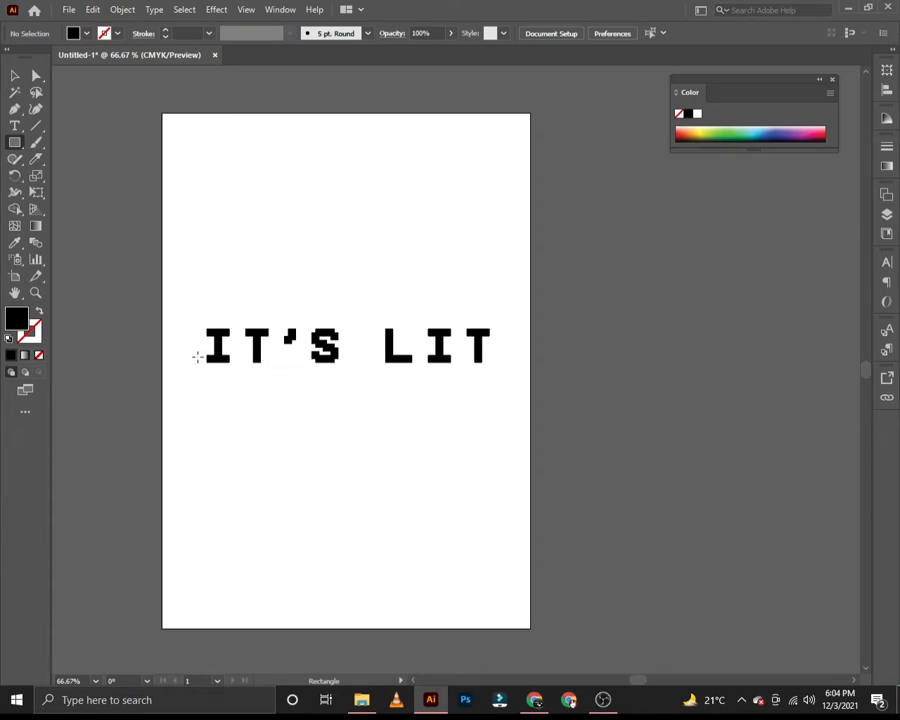
drag(197, 356, 517, 363)
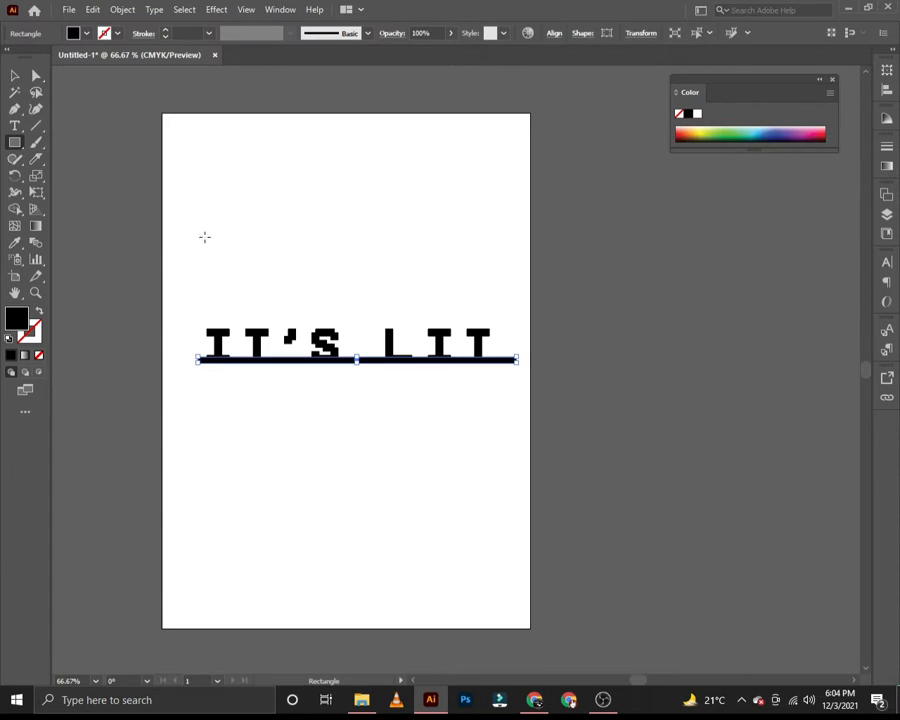
double_click(24, 321)
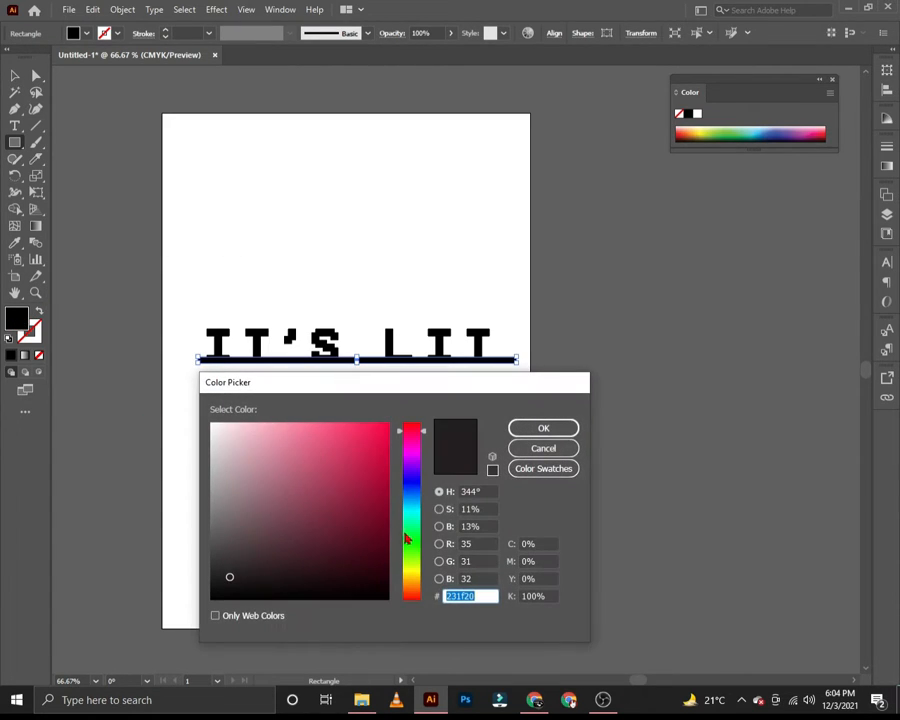
click(412, 539)
mouse_move(381, 438)
mouse_down()
mouse_move(381, 427)
mouse_move(381, 459)
mouse_up()
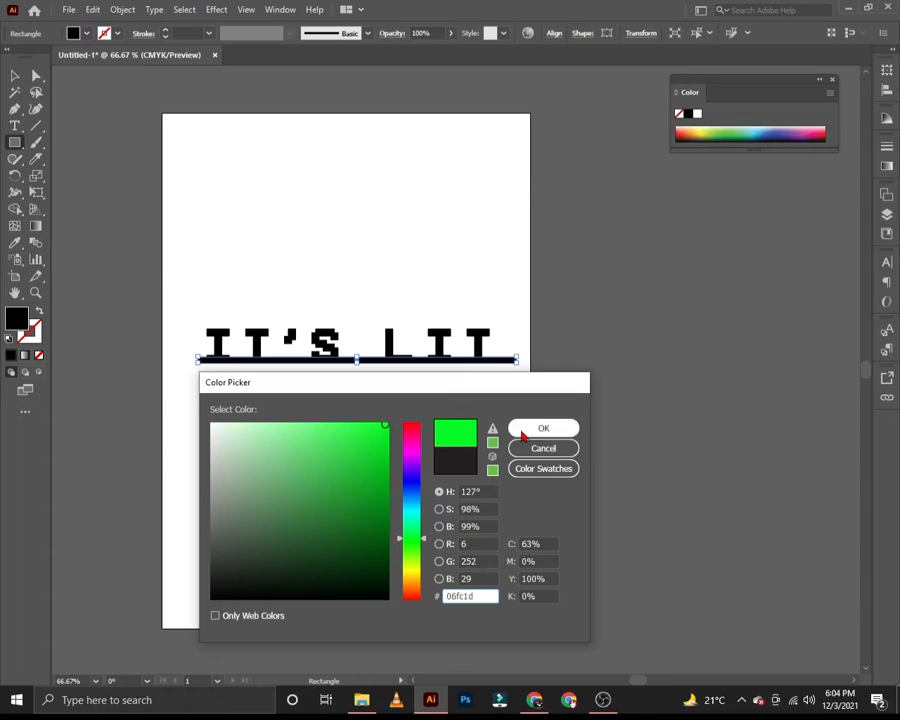
click(536, 430)
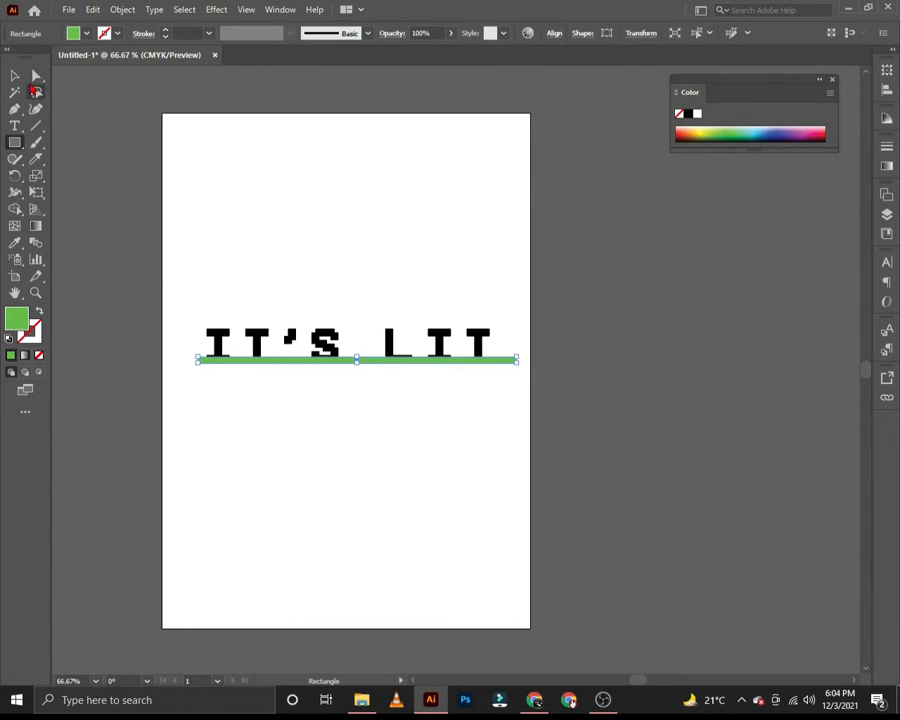
Step: Shift the green strip sideways to centre it under the lettering and set its opacity to 50%
click(15, 75)
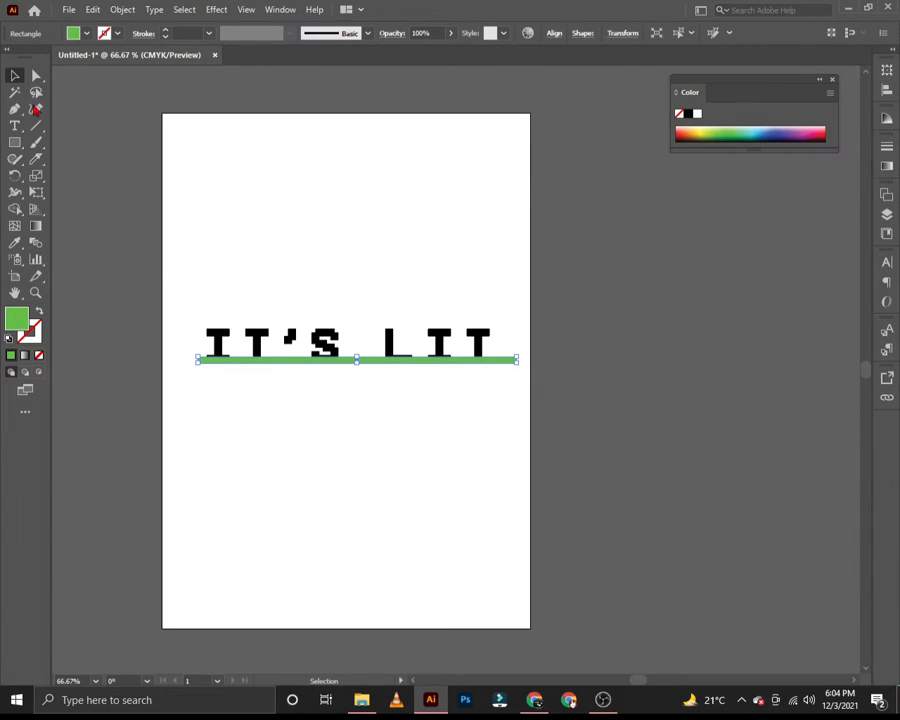
shift+click(336, 366)
drag(330, 365, 314, 364)
click(394, 35)
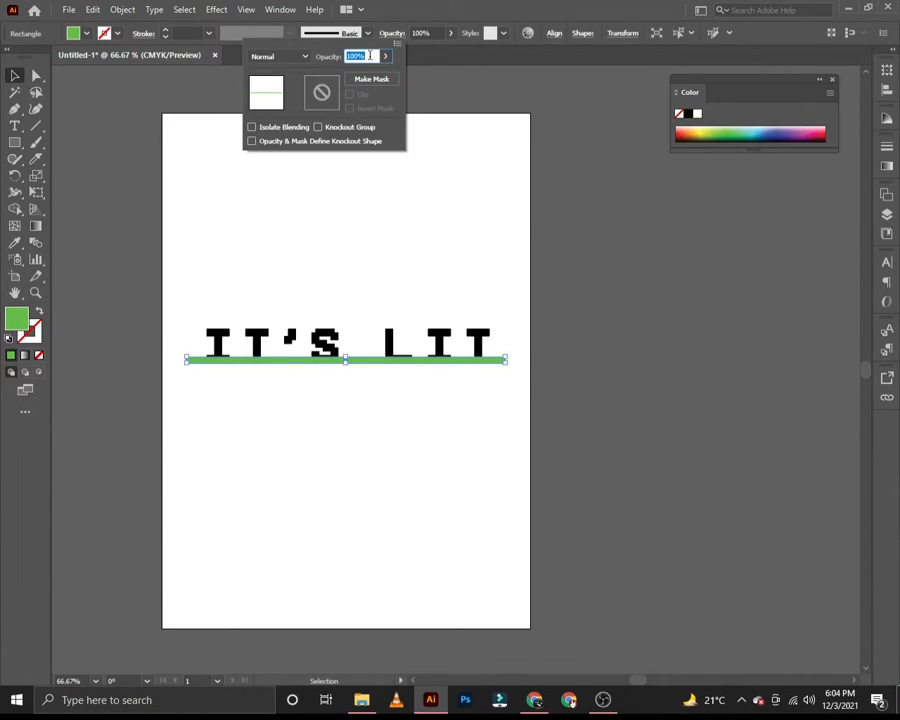
text(50)
key(Return)
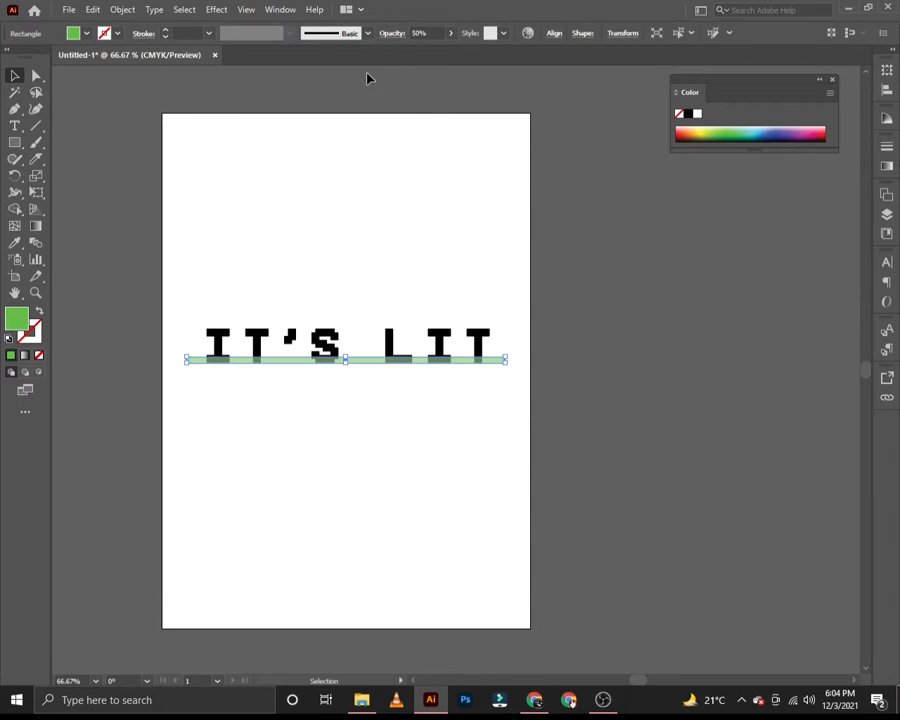
Step: Fit the green strip's upper and lower edges to the bottom pixel row of the letters
scroll(330, 367, up, 2)
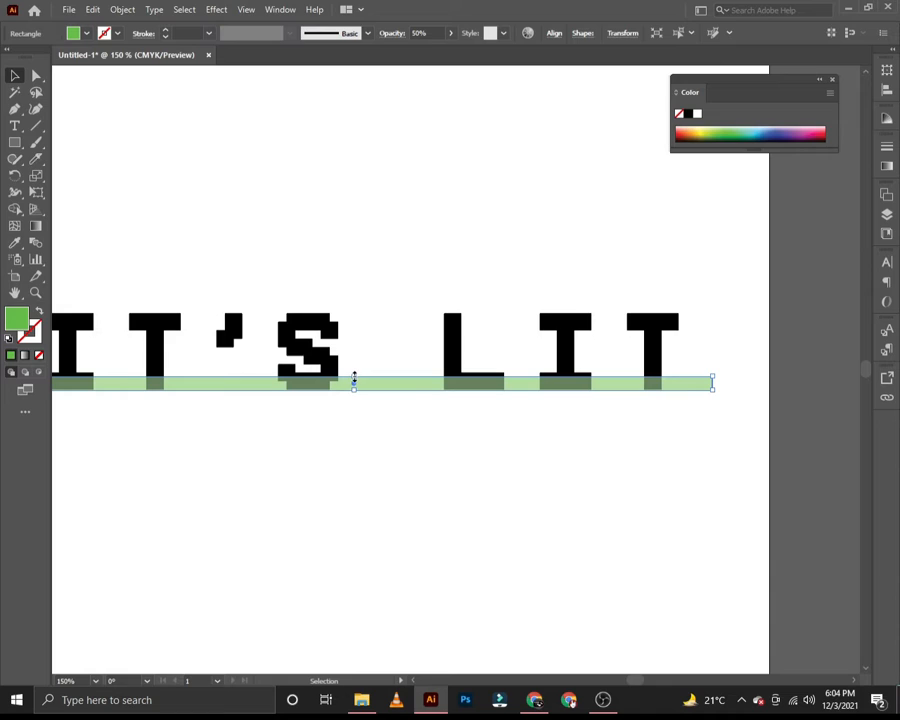
drag(354, 378, 391, 377)
scroll(346, 381, up, 5)
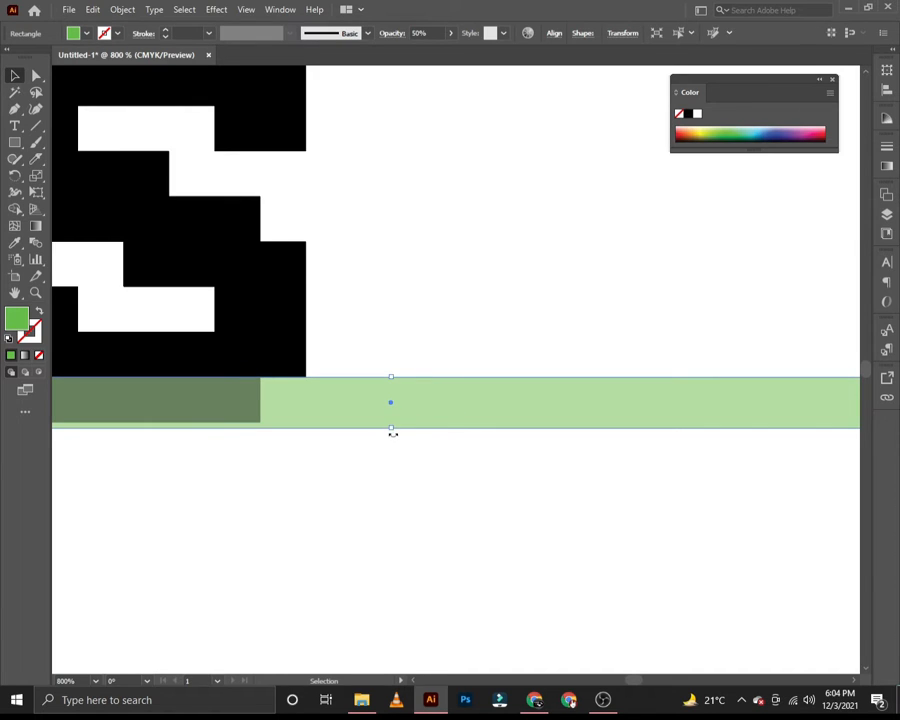
drag(392, 428, 392, 426)
scroll(388, 363, down, 4)
drag(332, 342, 449, 379)
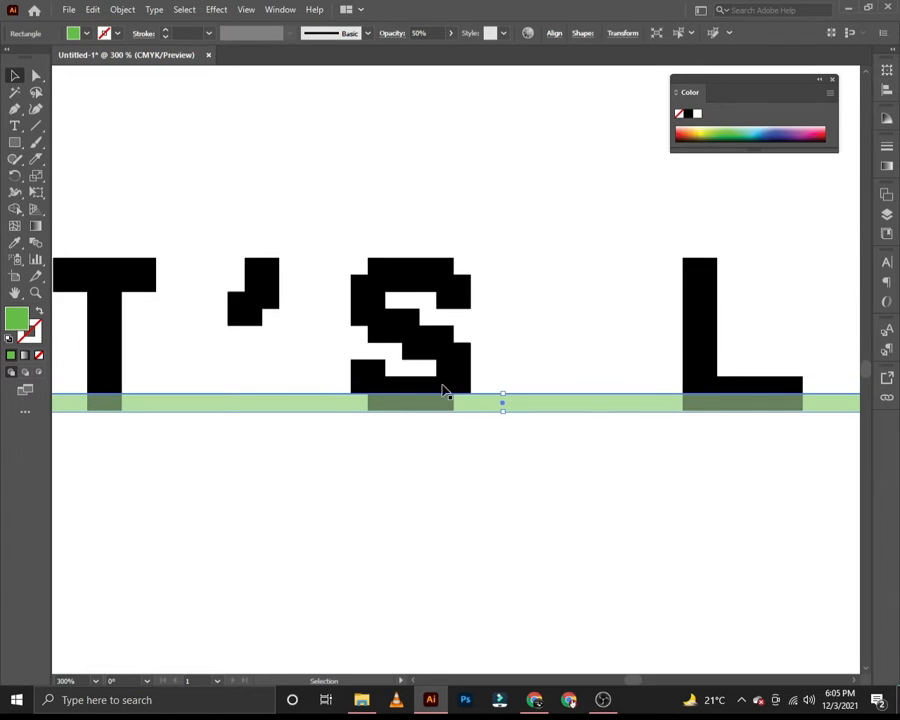
scroll(436, 402, up, 5)
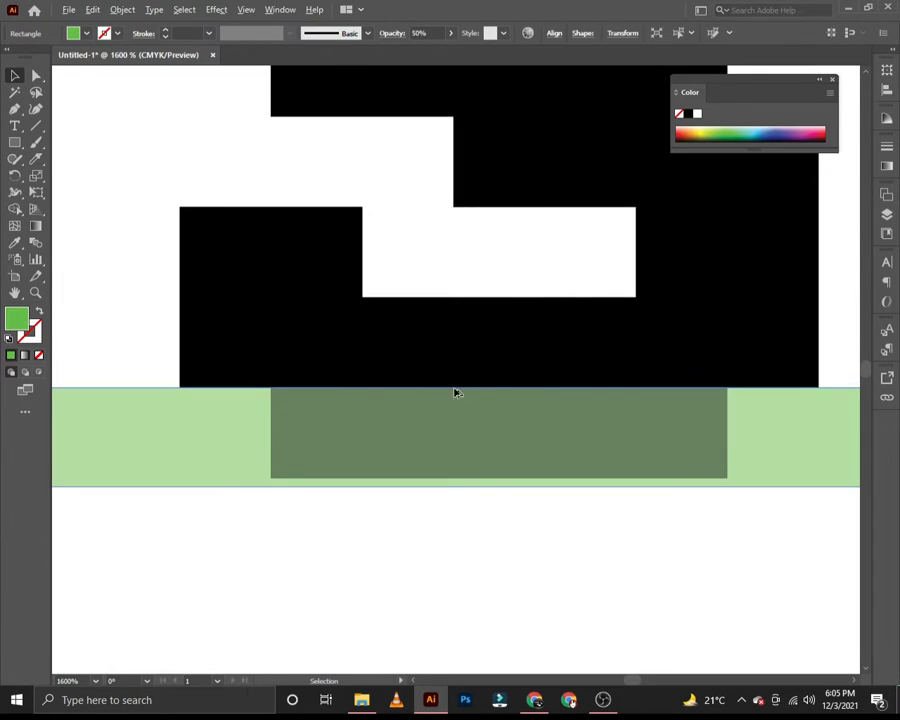
drag(788, 368, 623, 376)
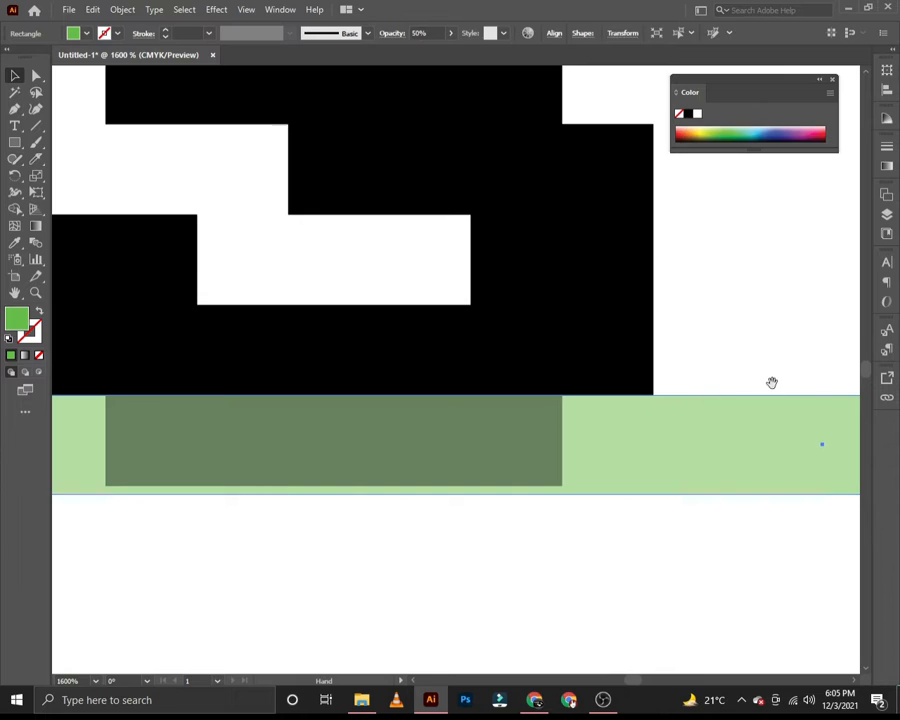
mouse_move(772, 383)
mouse_down()
mouse_move(714, 390)
mouse_move(761, 403)
mouse_up()
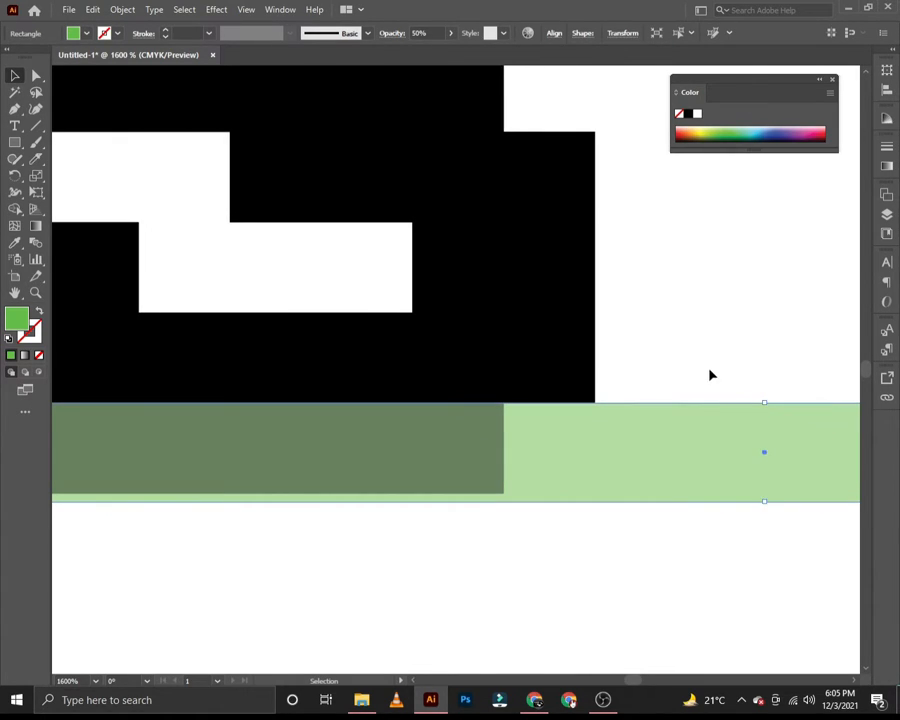
click(604, 400)
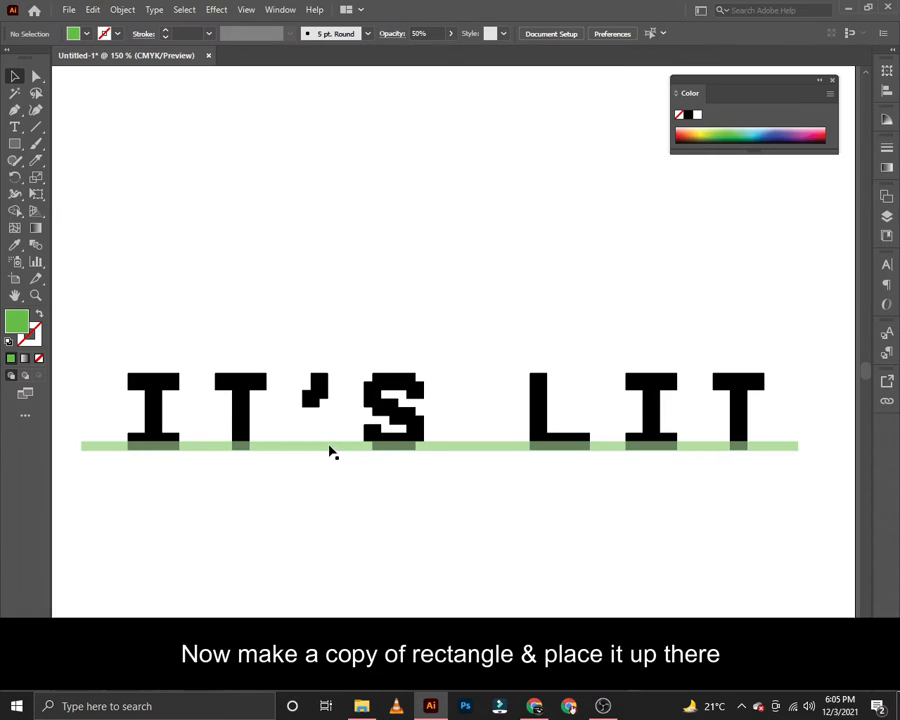
Step: Duplicate the green strip and place the copy, made slightly thicker, across the middle of the letters
click(329, 447)
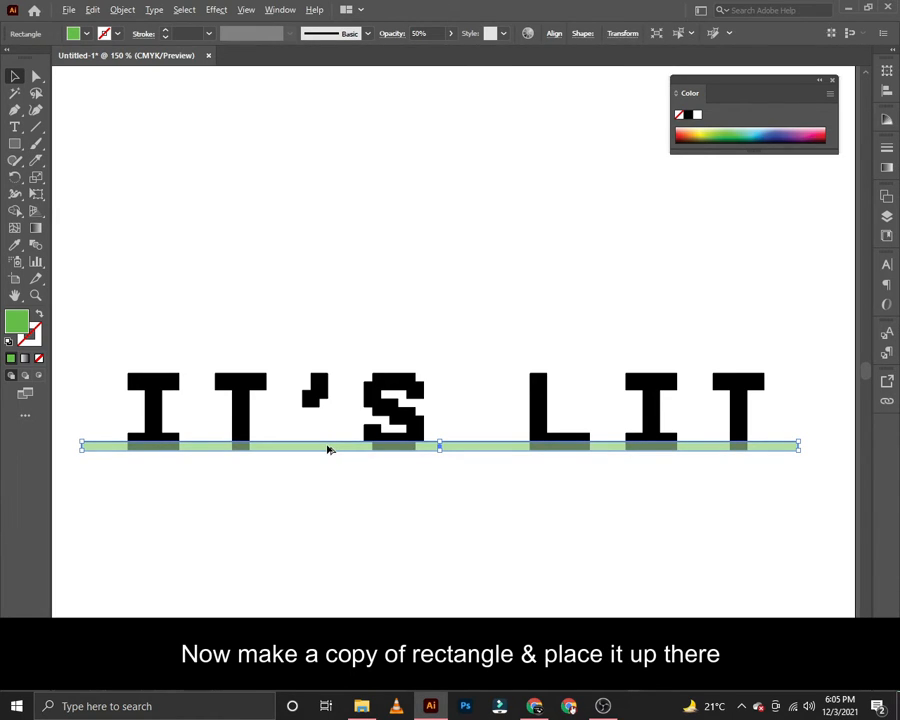
drag(326, 448, 331, 414)
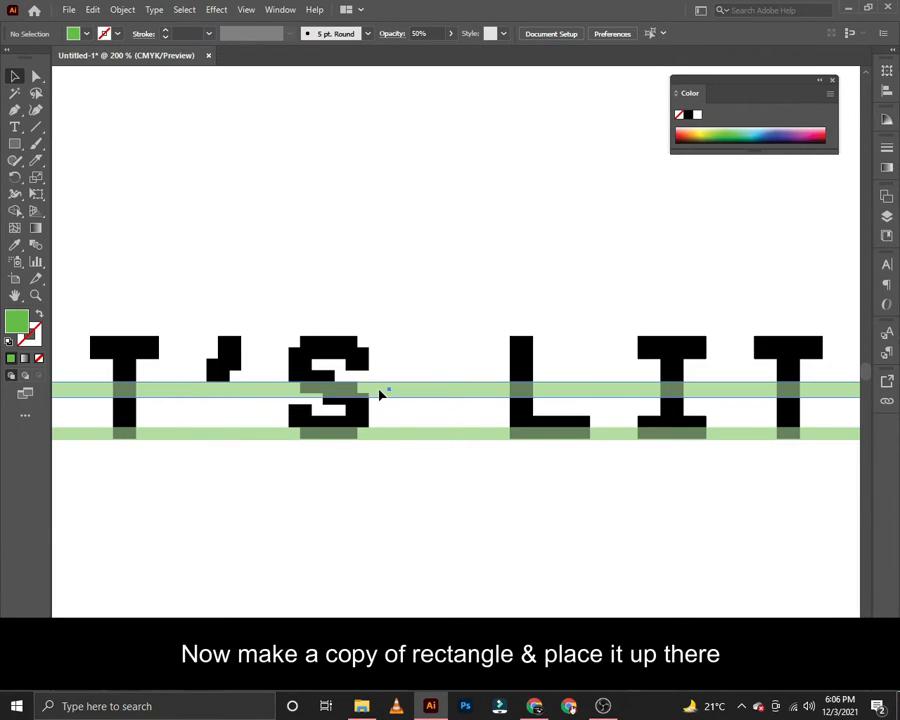
drag(380, 395, 380, 391)
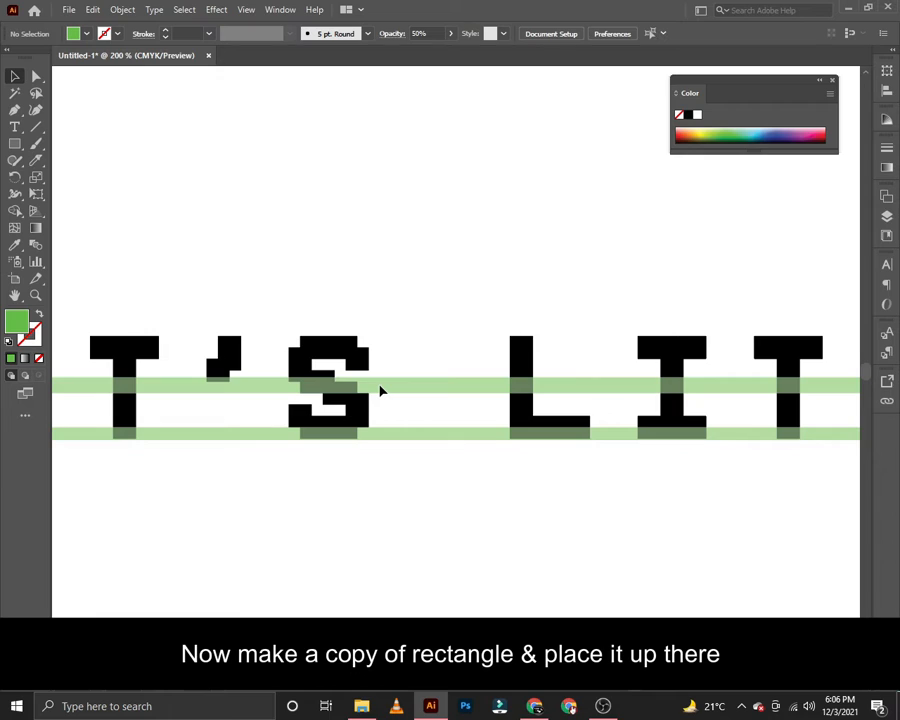
Step: Duplicate the bottom strip, place a slightly thinner copy across the upper part of the letters and nudge it upward
click(389, 433)
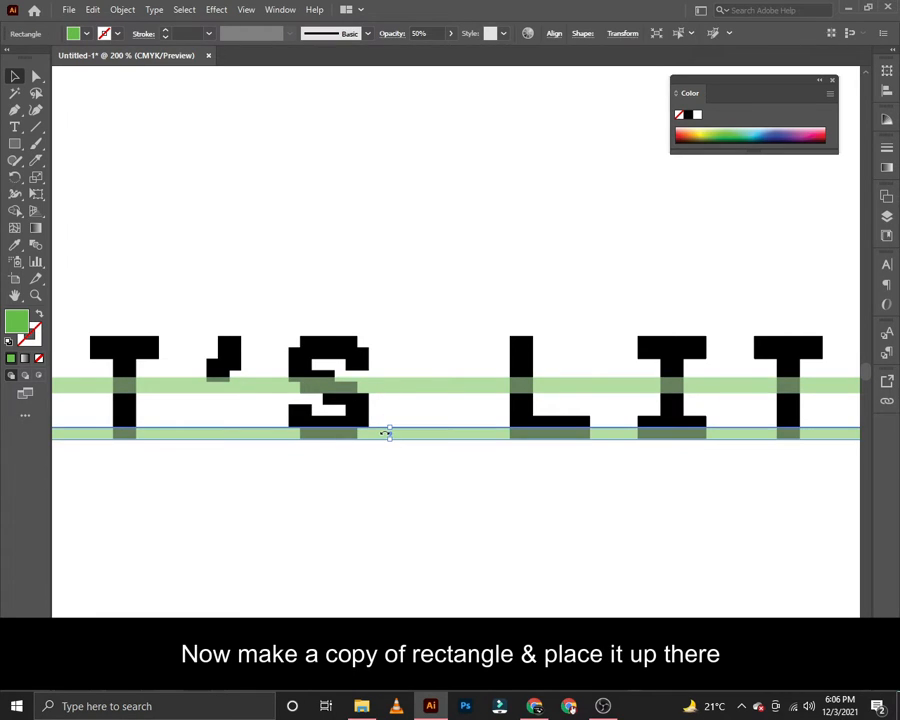
drag(358, 435, 396, 356)
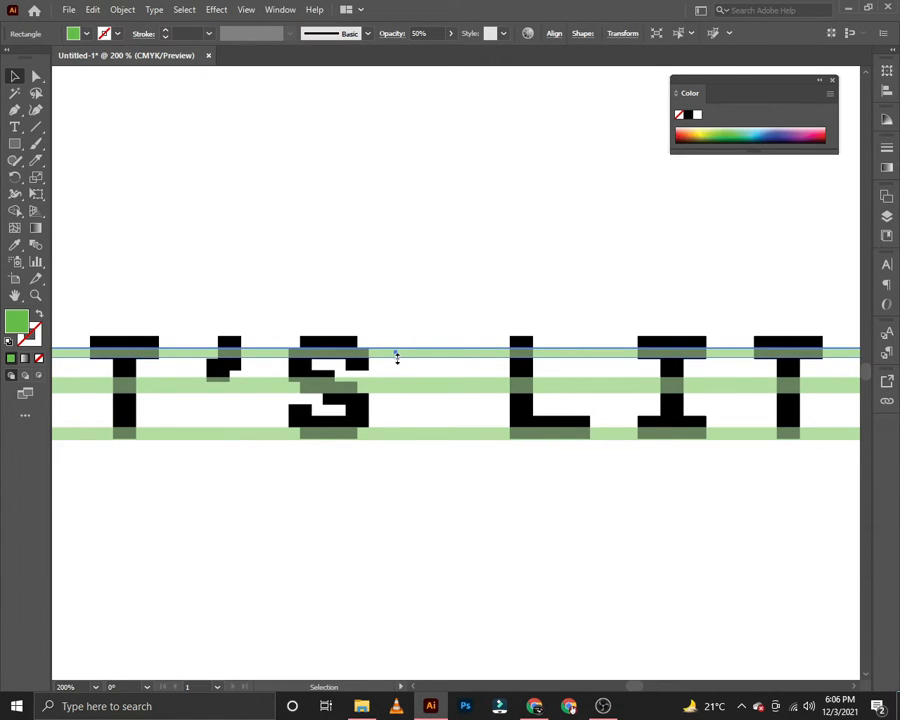
click(390, 340)
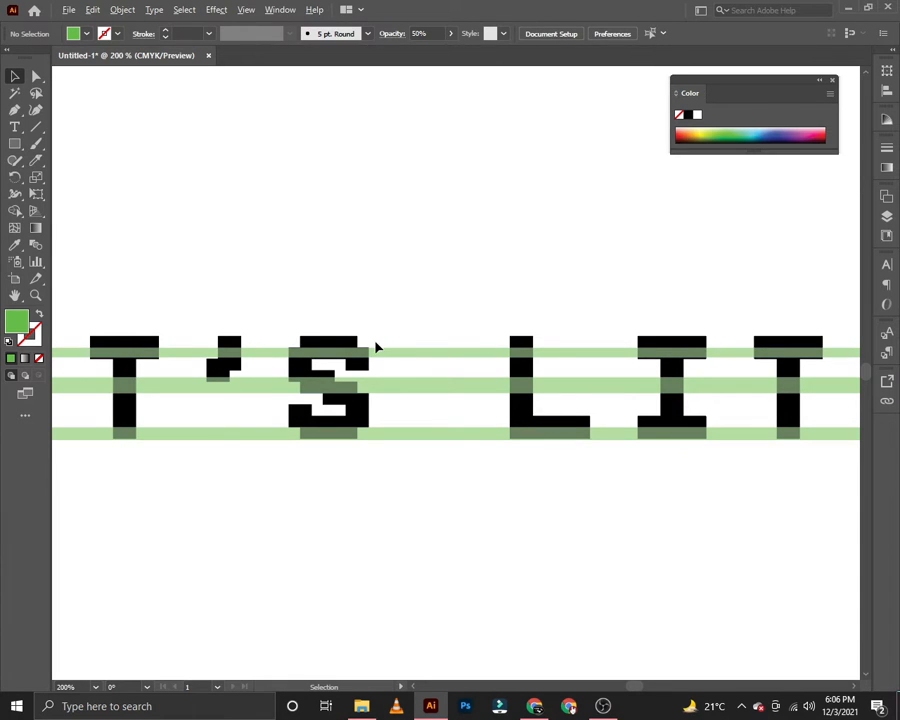
scroll(376, 347, up, 5)
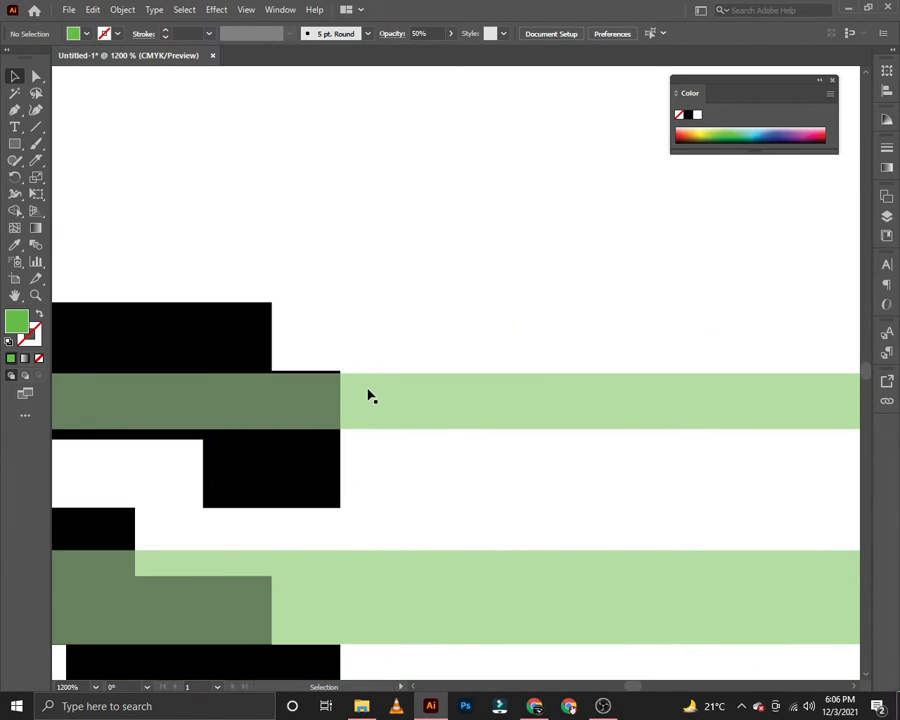
drag(370, 395, 368, 382)
click(371, 325)
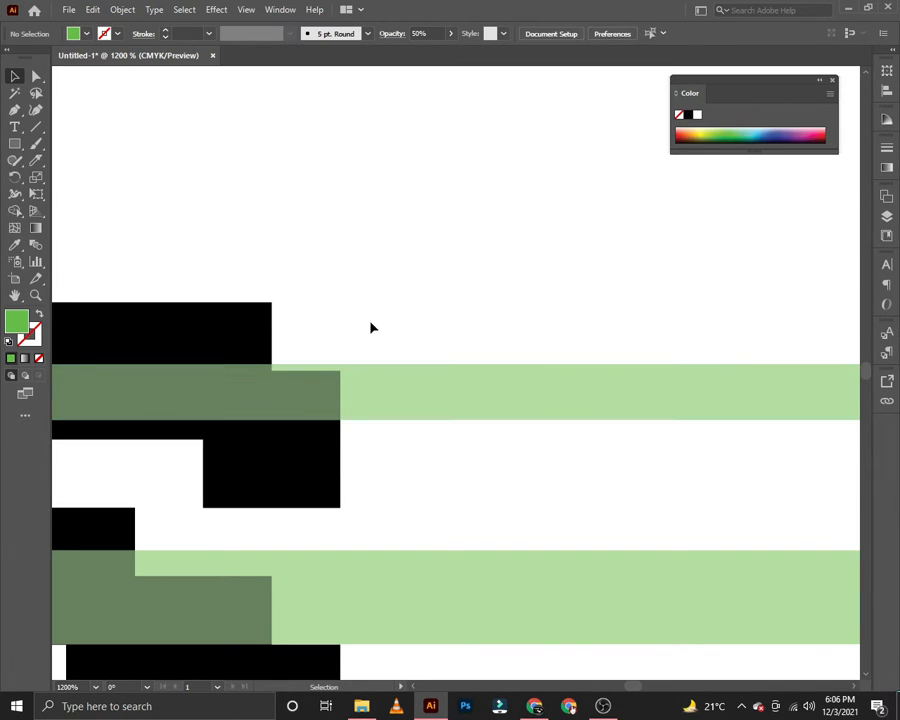
Step: Select the lettering with all three strips and remove the strip sections outside the letters with the Shape Builder tool
scroll(369, 330, down, 2)
scroll(369, 328, down, 3)
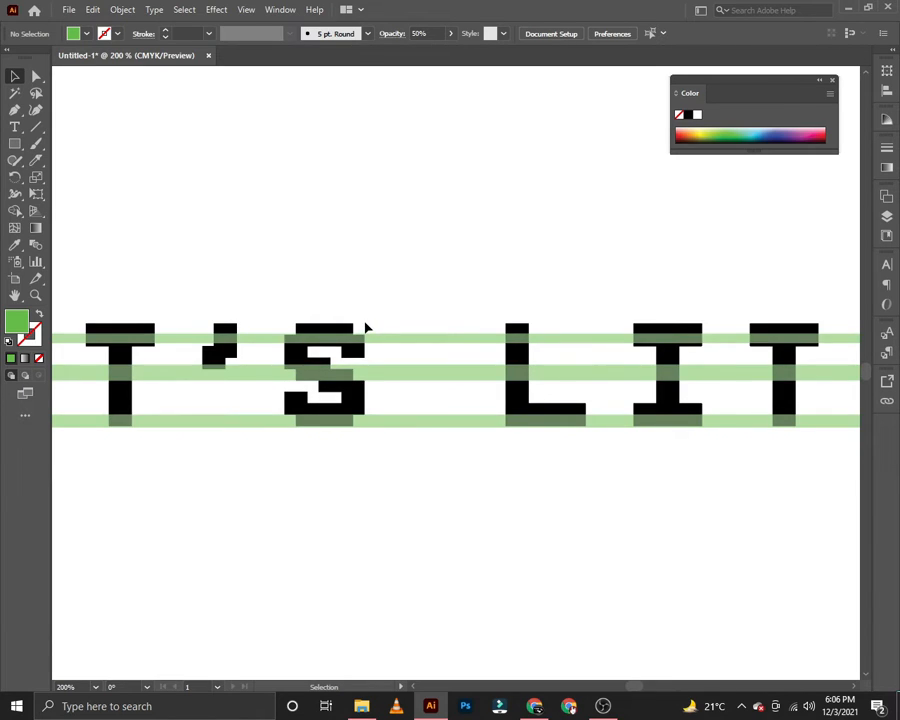
drag(321, 313, 405, 321)
scroll(370, 320, down, 1)
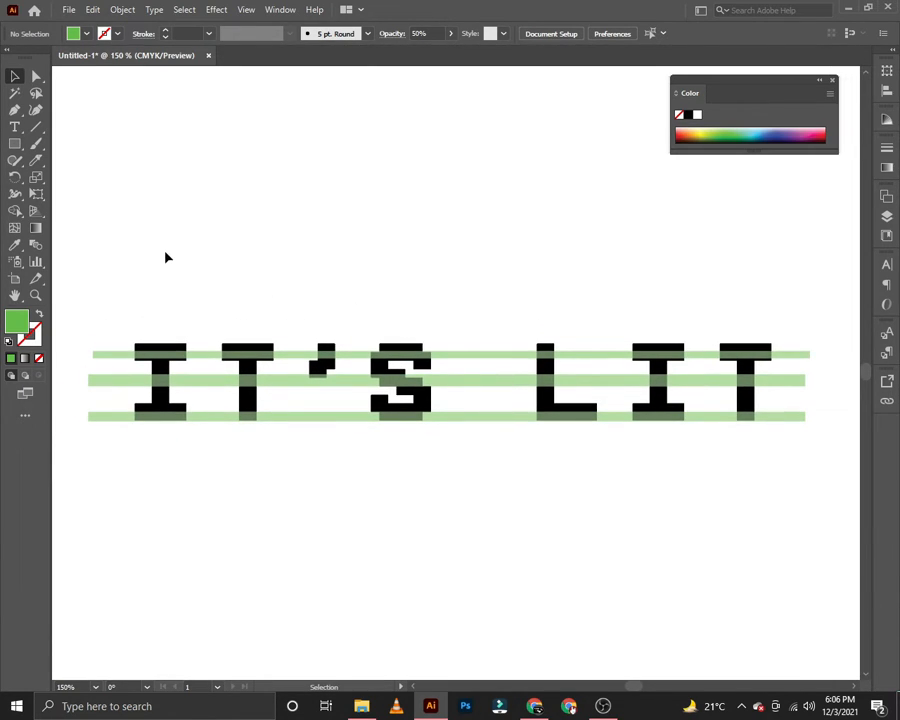
drag(112, 257, 790, 523)
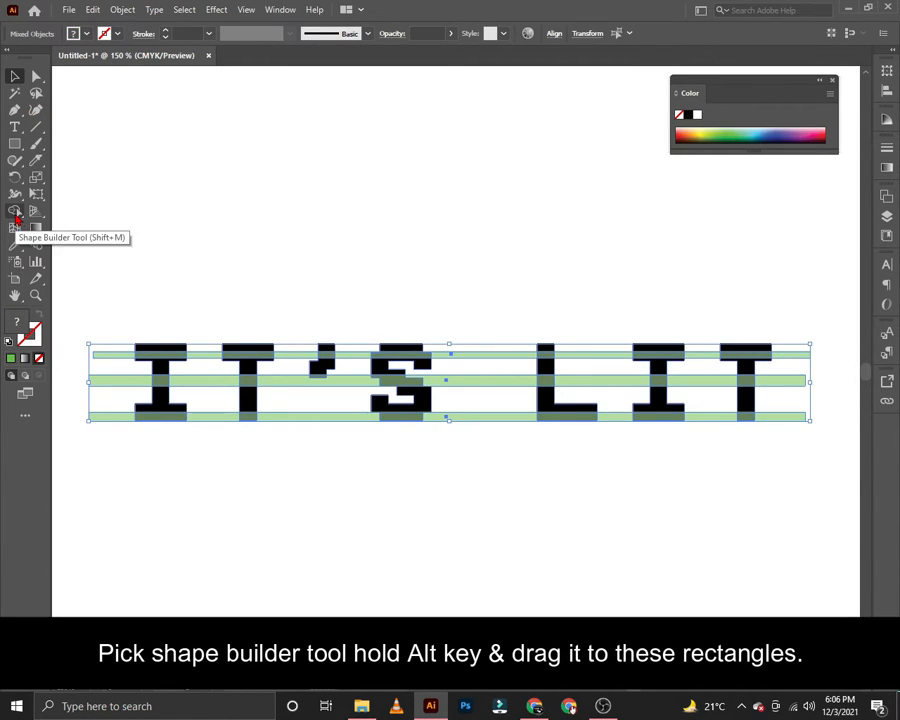
click(15, 210)
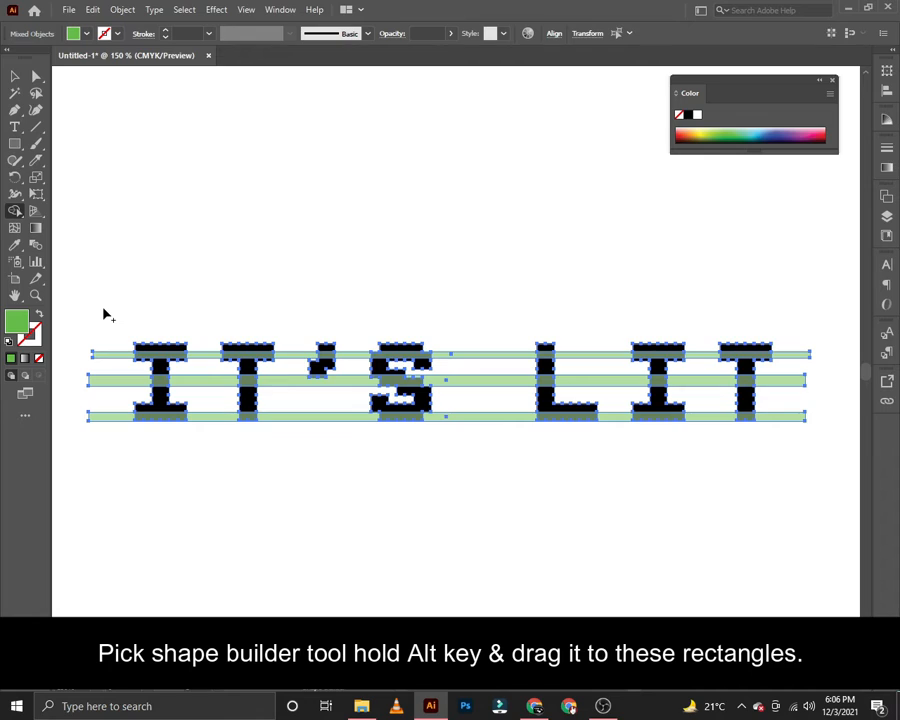
drag(104, 331, 111, 424)
drag(196, 338, 206, 395)
drag(276, 347, 303, 392)
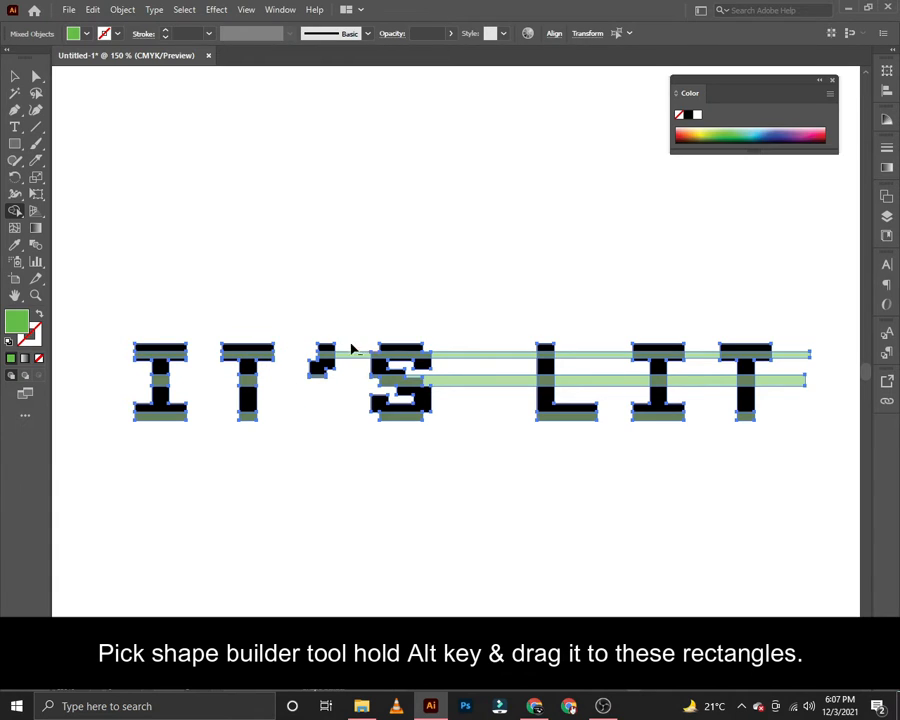
mouse_move(351, 348)
mouse_down()
mouse_move(358, 368)
mouse_move(458, 356)
mouse_move(476, 390)
mouse_move(467, 398)
mouse_up()
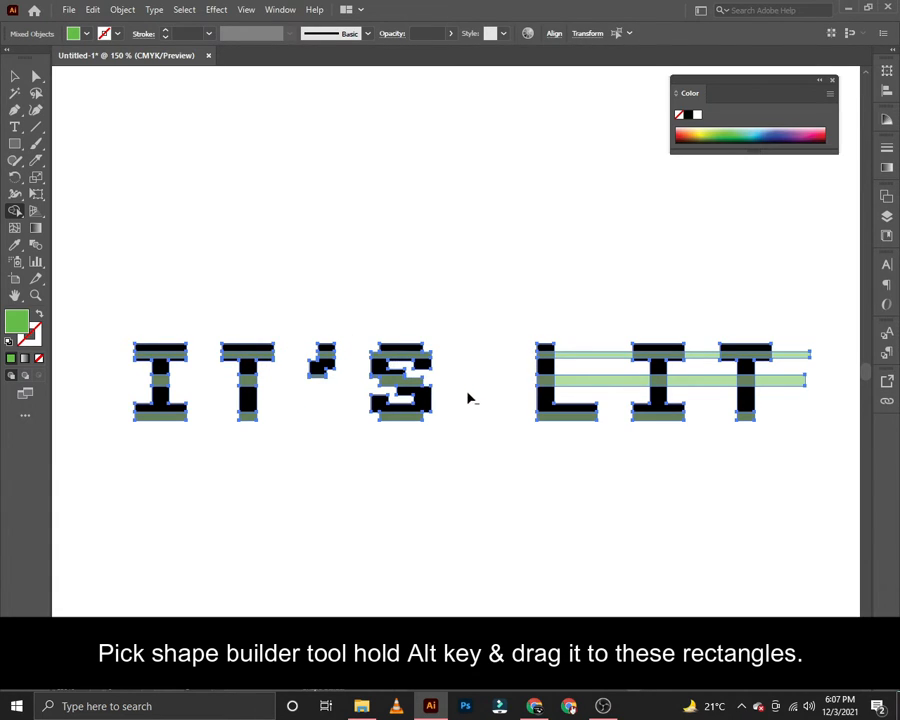
drag(609, 350, 623, 388)
mouse_move(697, 338)
mouse_down()
mouse_move(703, 378)
mouse_move(712, 360)
mouse_up()
drag(782, 340, 786, 394)
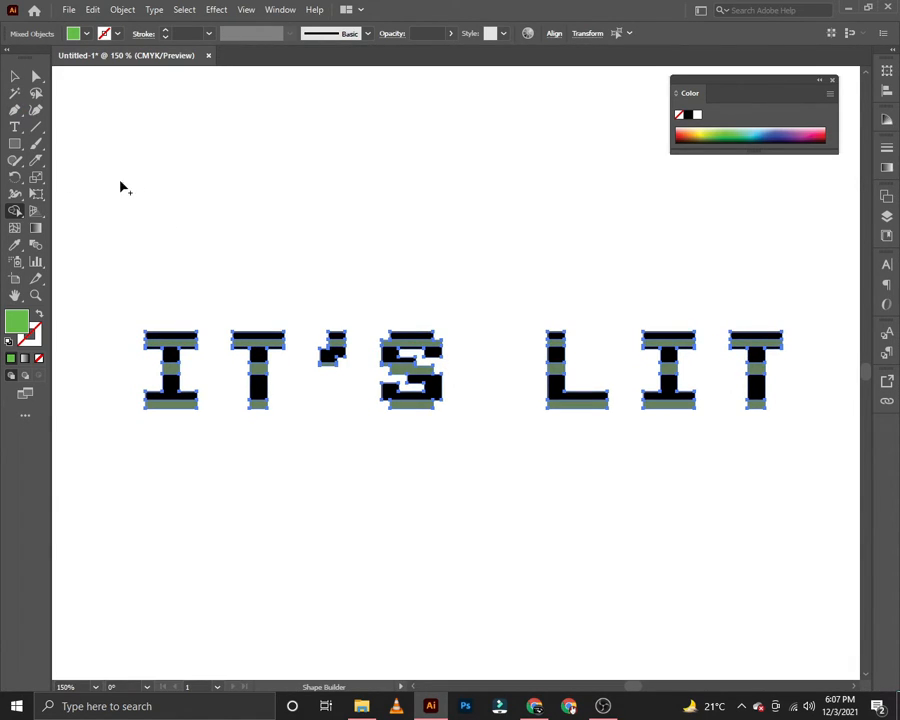
Step: Select all the lettering and recolour its pieces green row by row from the top down with the Shape Builder tool
click(16, 79)
click(273, 254)
key(space)
drag(401, 287, 363, 288)
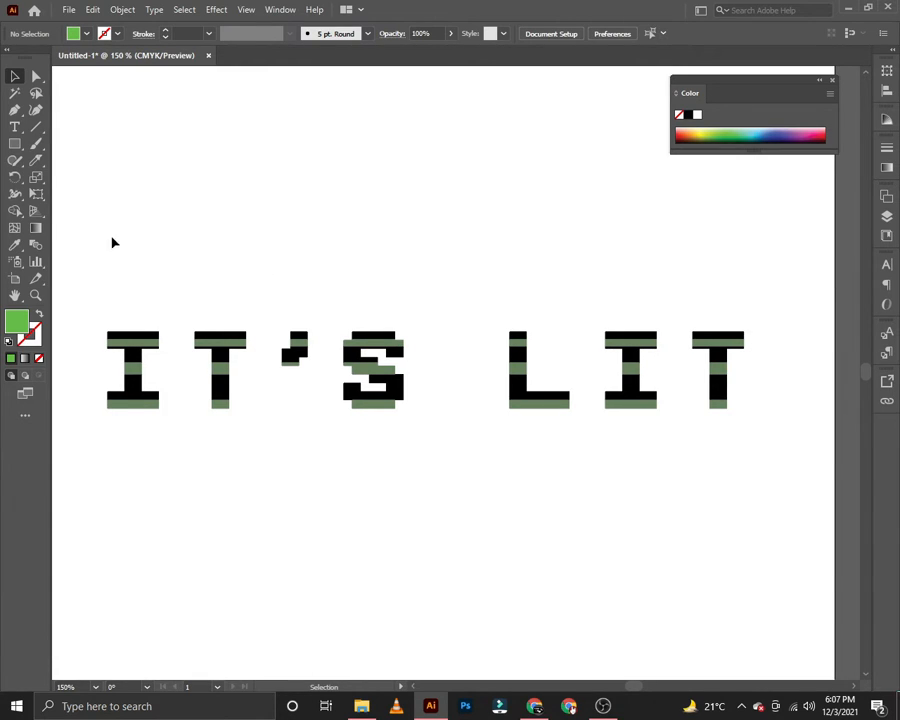
click(16, 212)
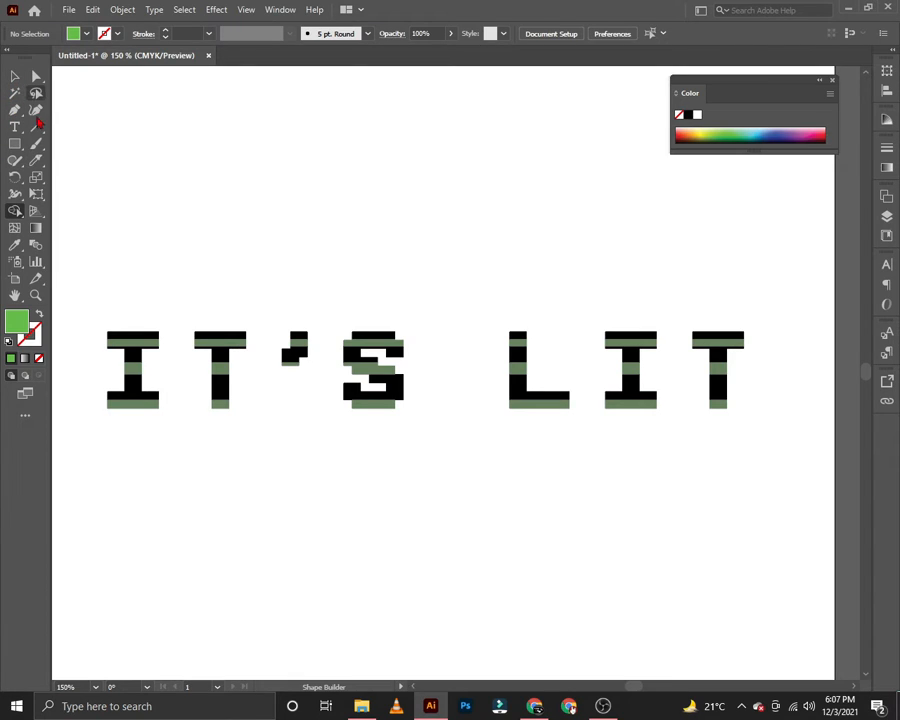
drag(87, 303, 757, 466)
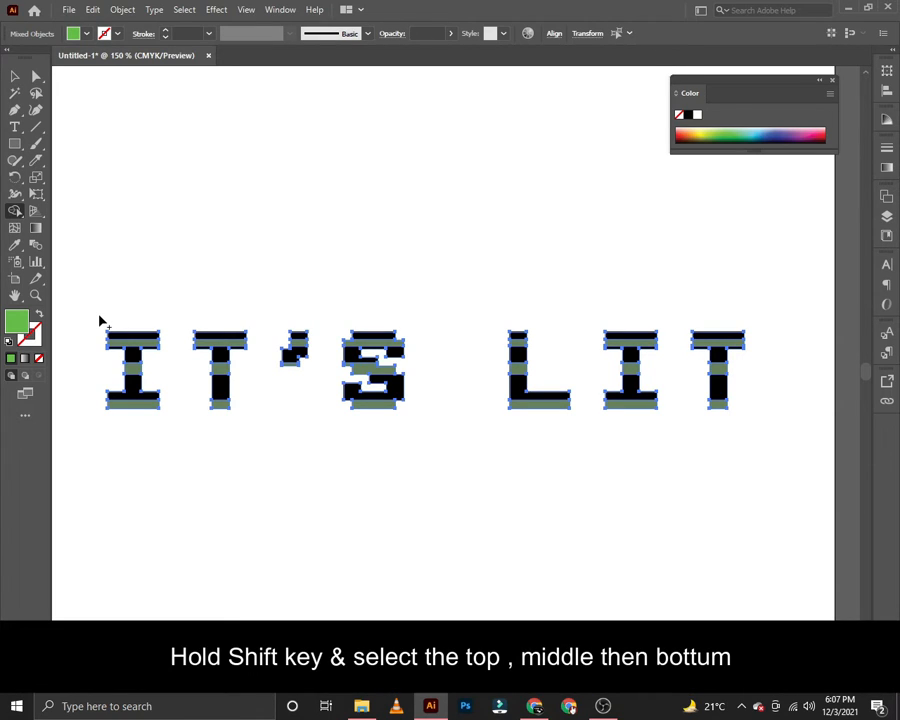
drag(97, 323, 749, 343)
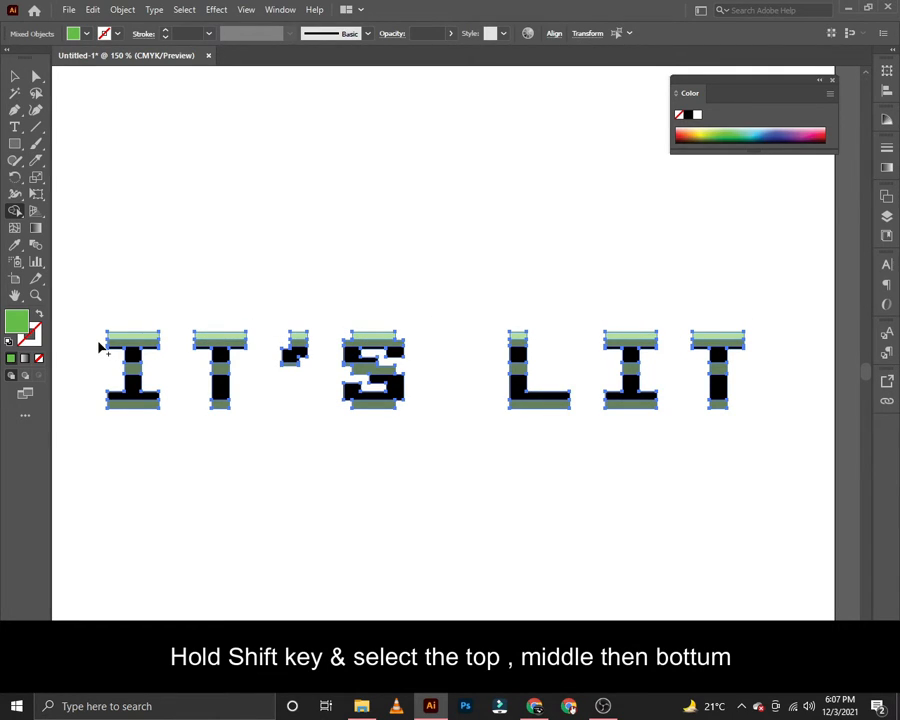
drag(99, 347, 753, 346)
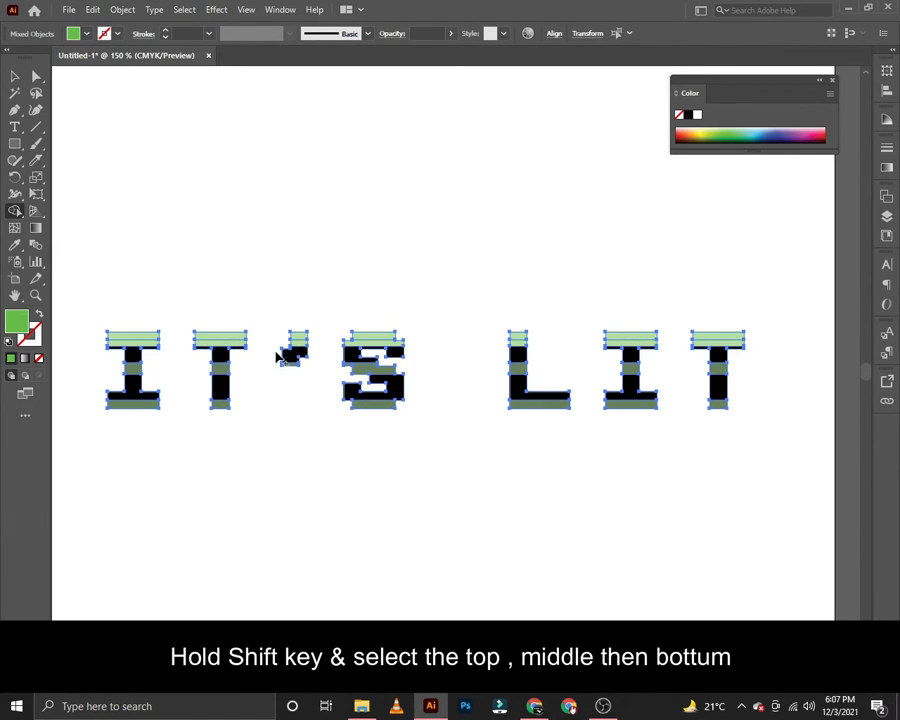
drag(105, 356, 748, 360)
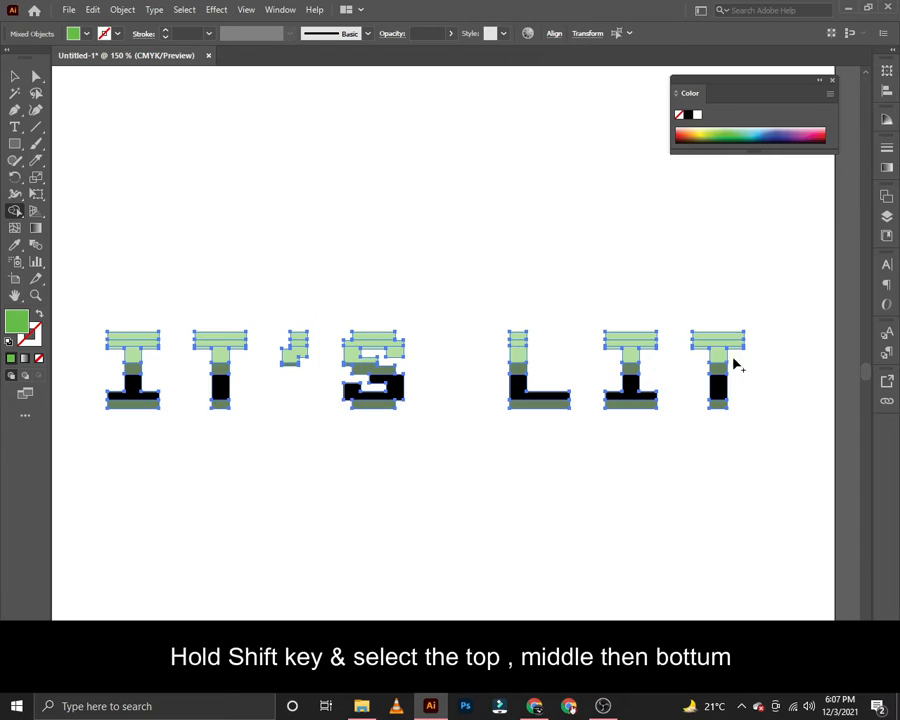
drag(112, 367, 758, 372)
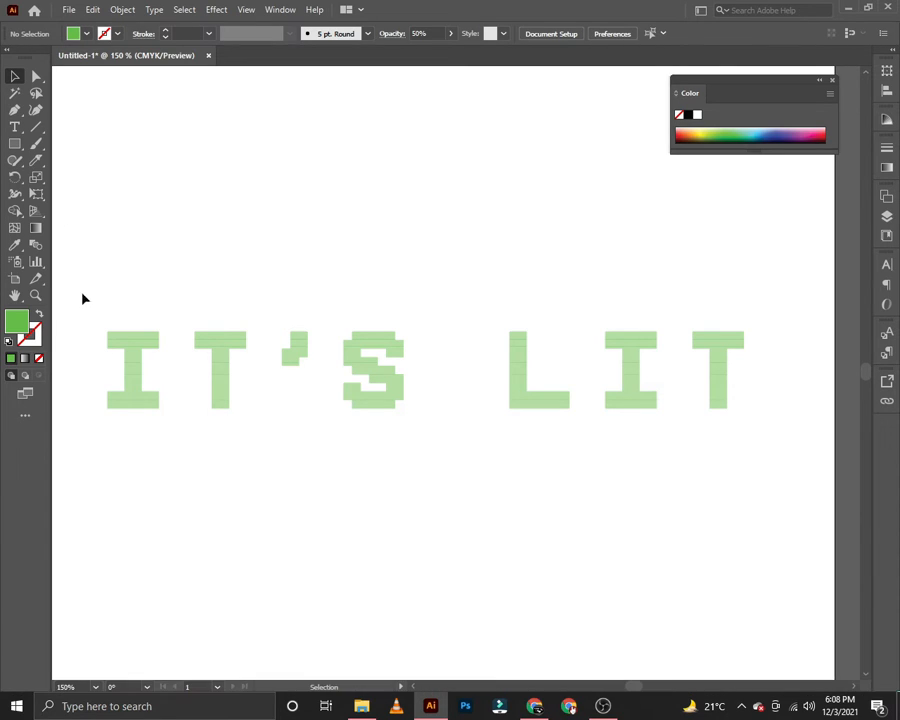
Step: Combine the top row of letter pieces into a compound path and fill it black
drag(89, 305, 764, 342)
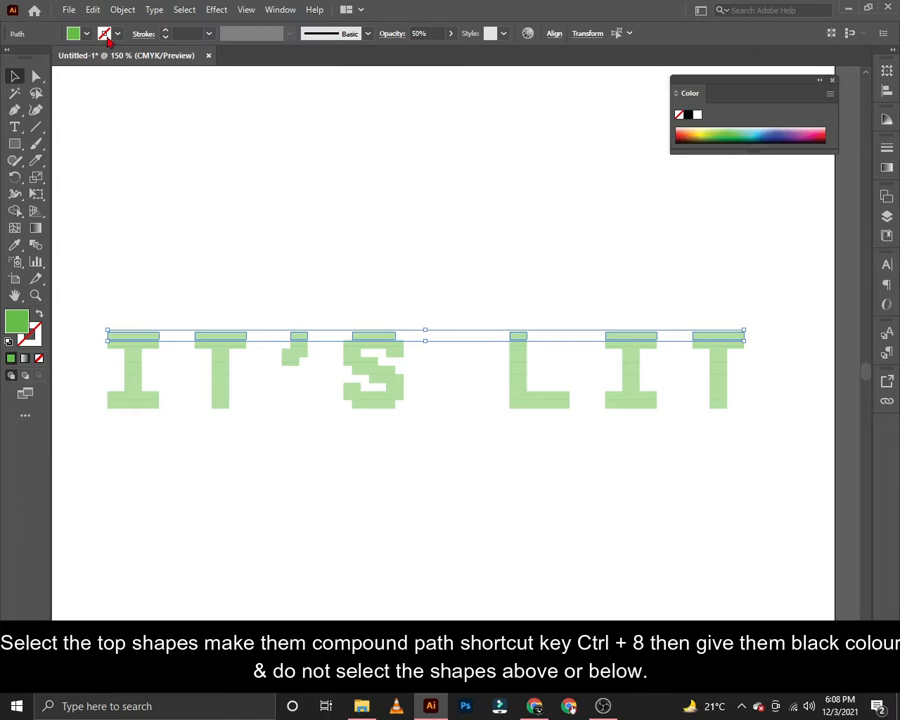
click(122, 9)
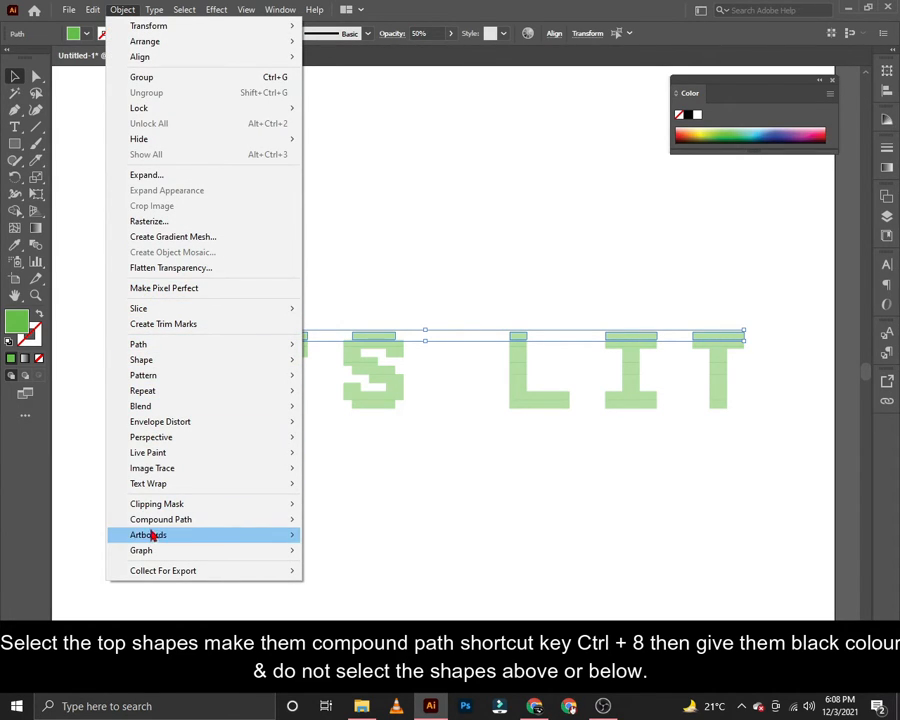
mouse_move(160, 519)
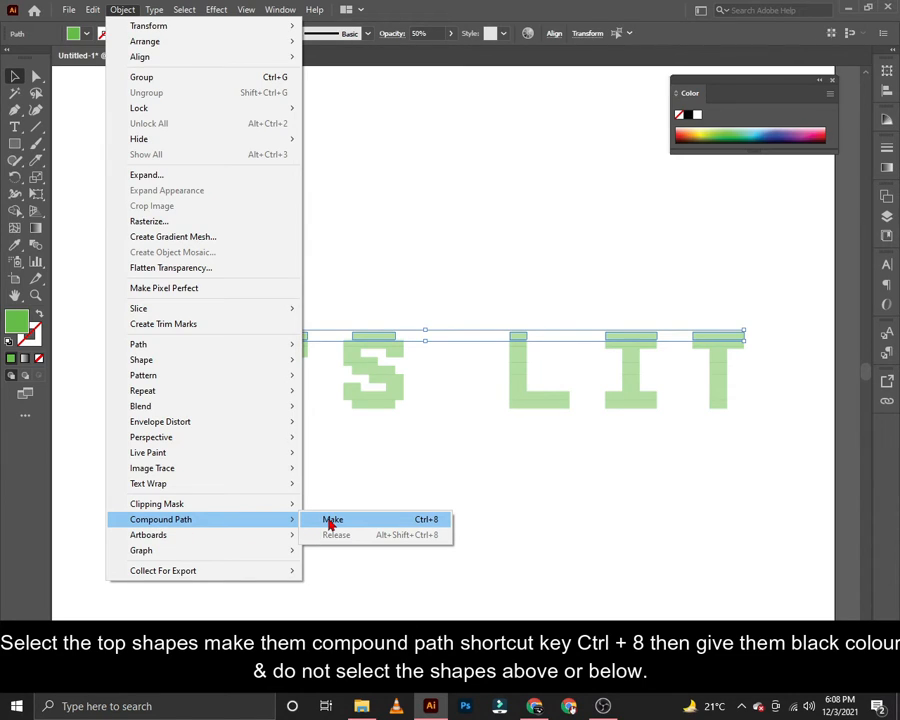
click(331, 520)
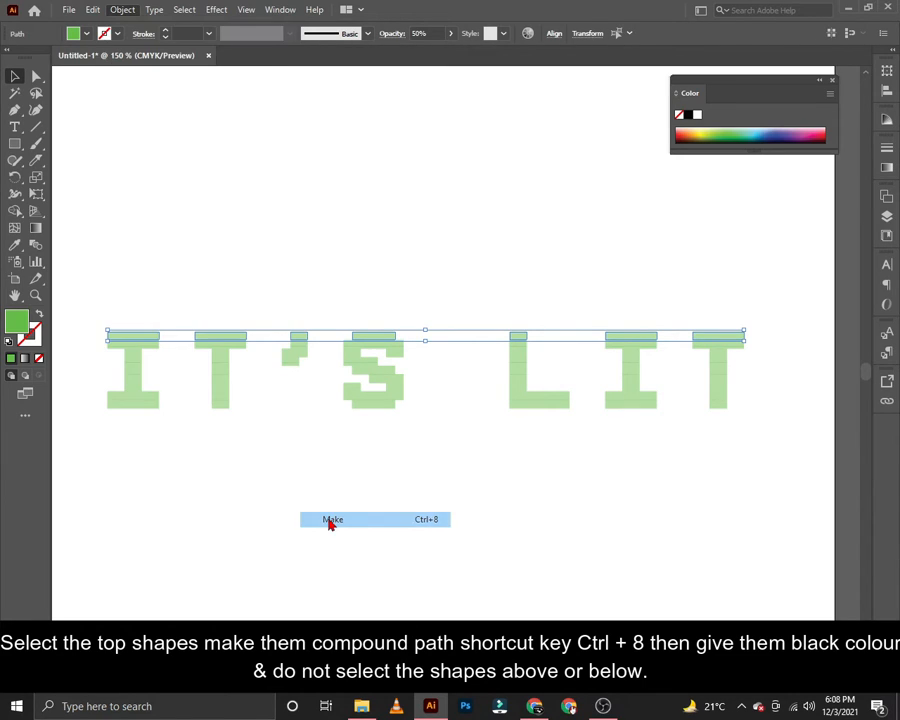
click(692, 116)
click(179, 315)
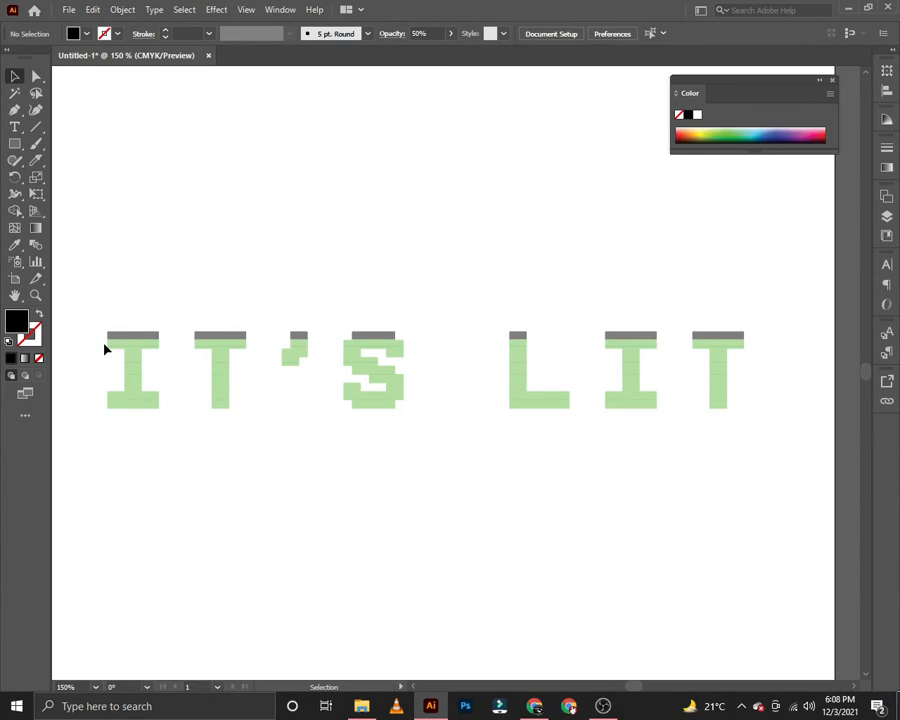
Step: Make the second row of letter pieces a compound path with a black fill
drag(100, 342, 287, 347)
drag(587, 348, 752, 343)
click(122, 10)
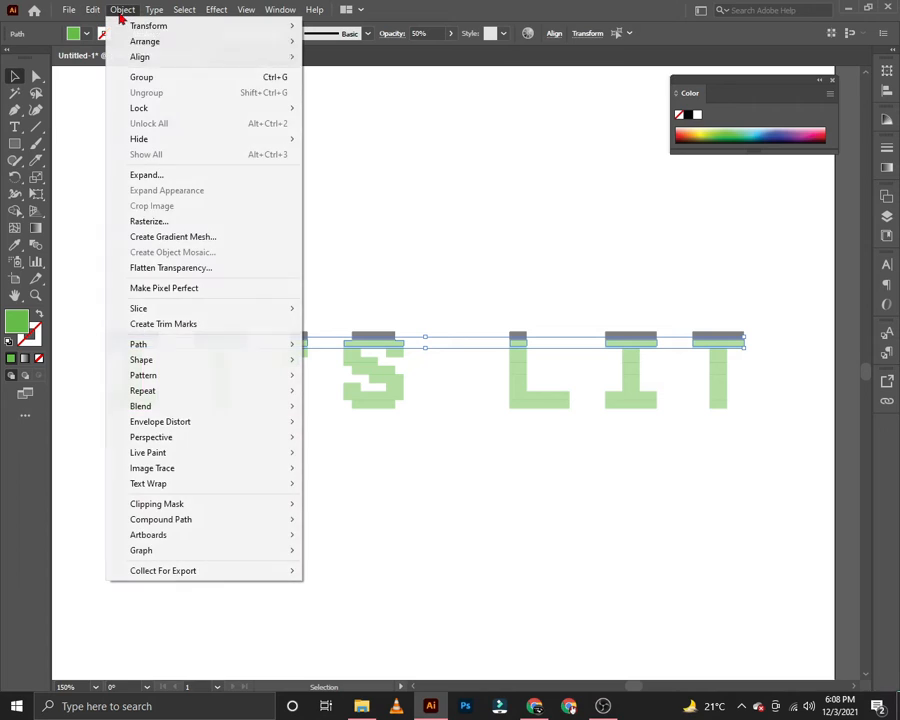
mouse_move(175, 524)
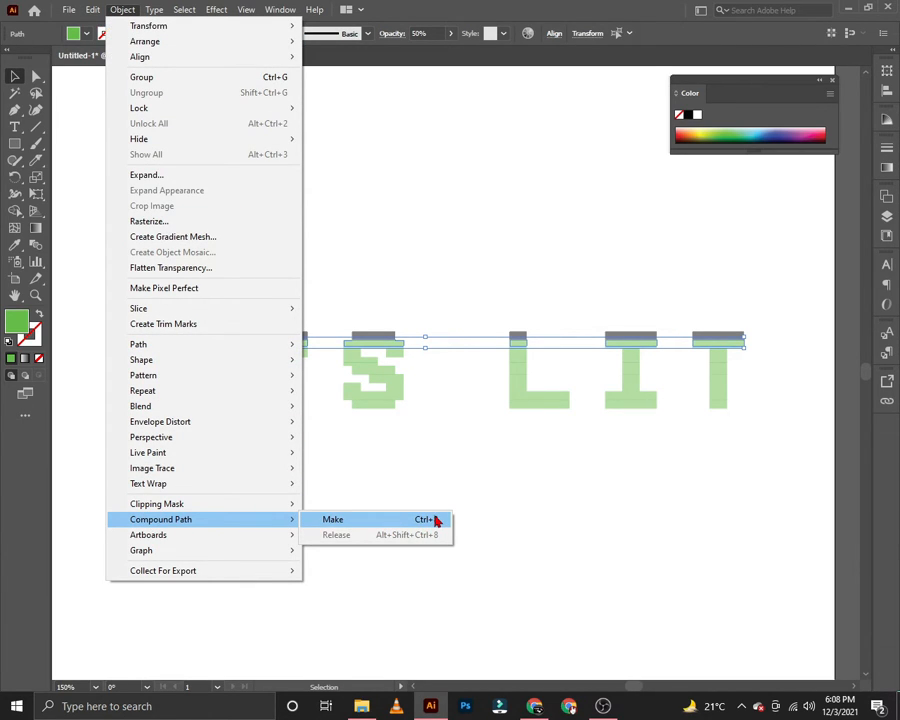
click(366, 521)
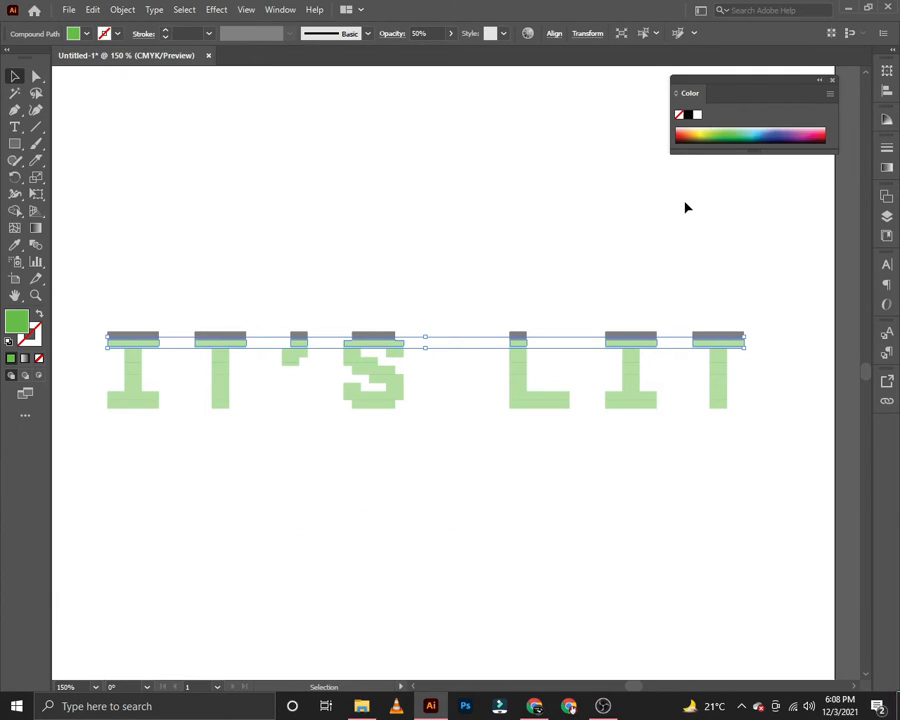
click(225, 271)
Step: Turn the third row of letter pieces into a compound path and colour it black
drag(217, 352, 737, 357)
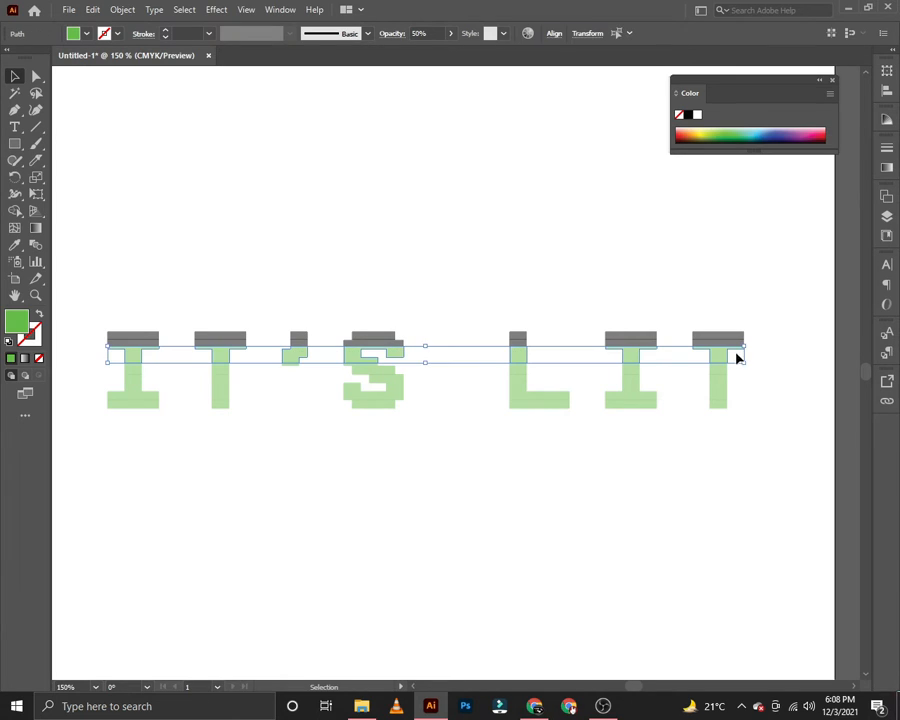
key(ctrl+8)
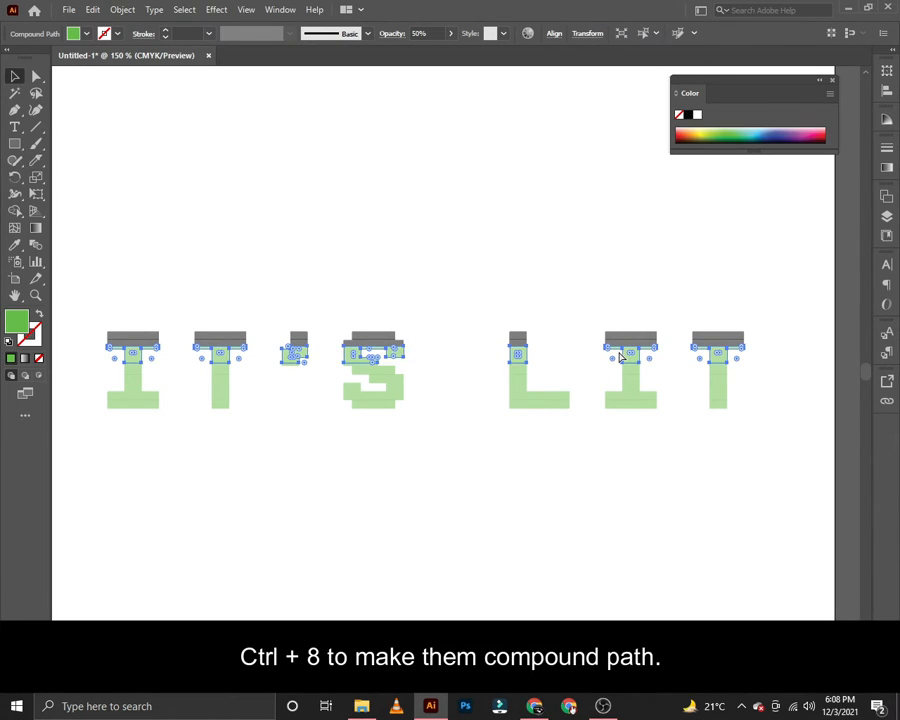
click(689, 115)
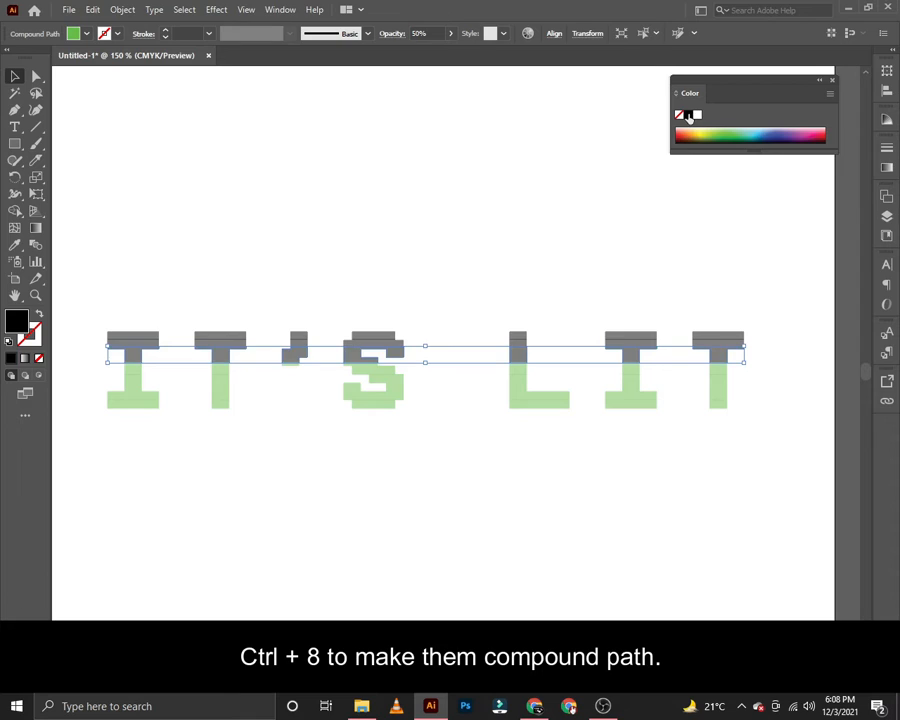
click(339, 287)
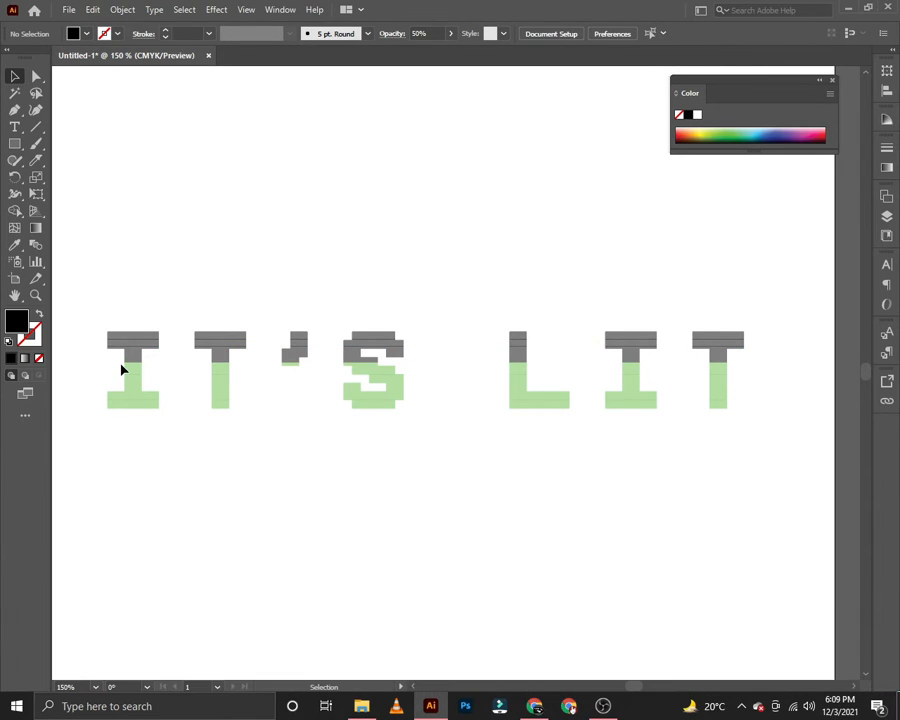
Step: Combine the fourth row of letter pieces, across the middle, into a compound path and fill it black
drag(121, 370, 734, 370)
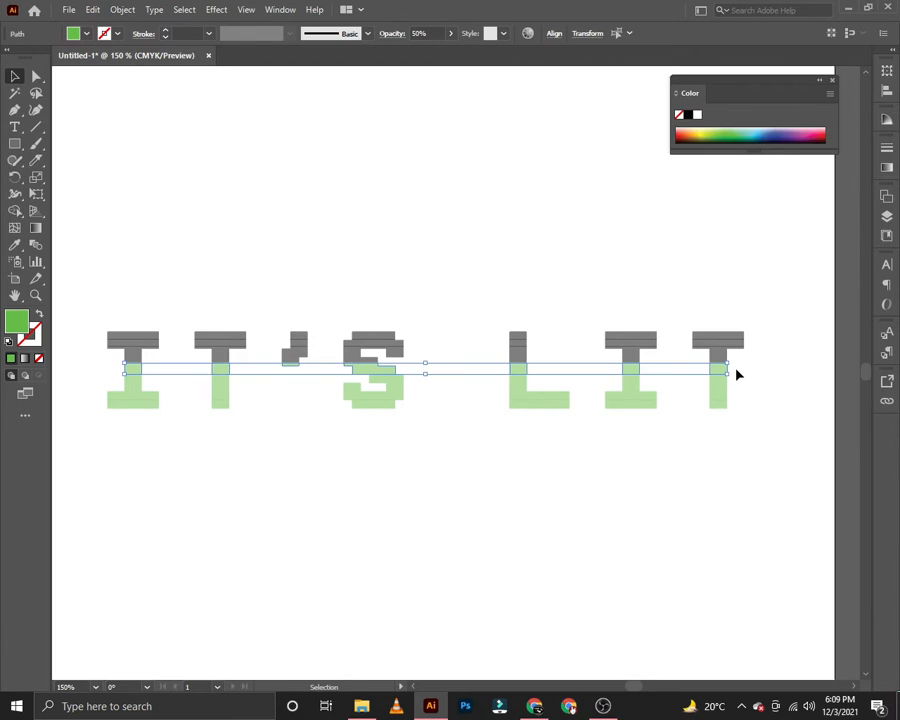
key(ctrl+8)
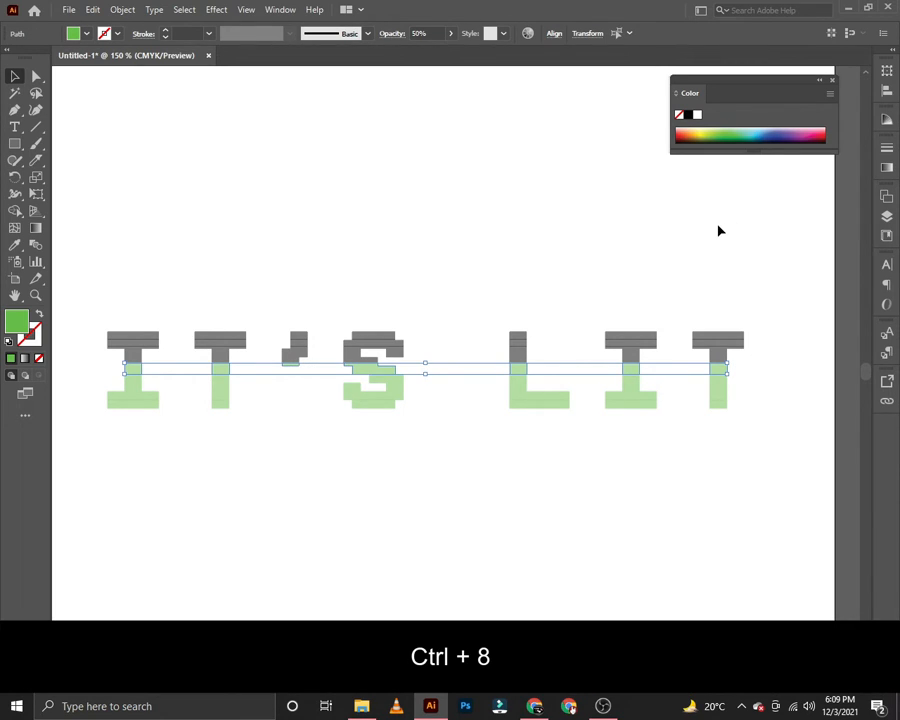
click(688, 115)
click(378, 252)
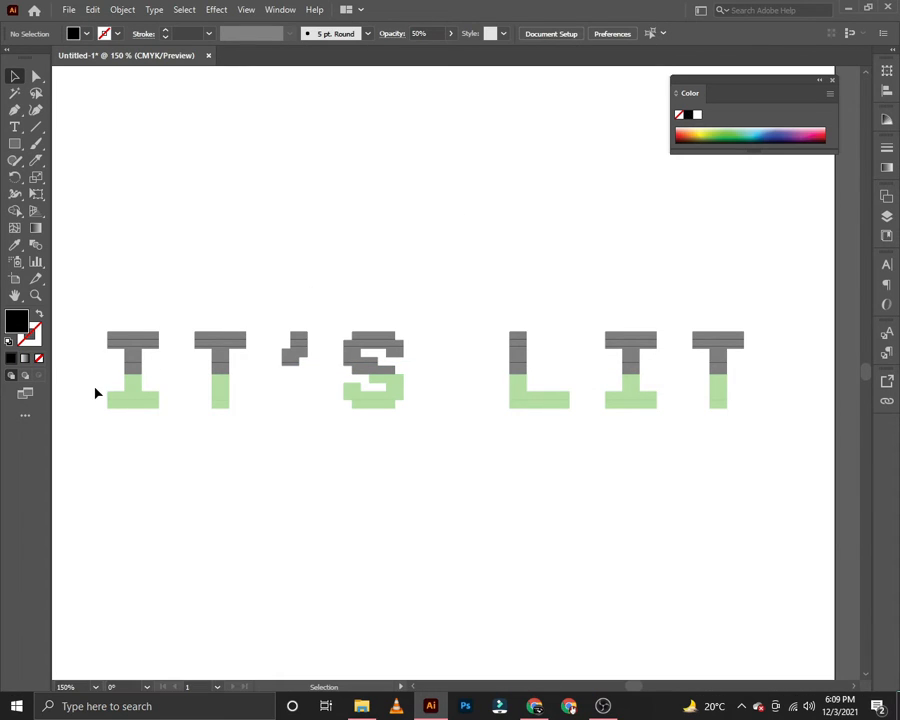
Step: Make the fifth row of letter pieces, just above the lowest one, a compound path with a black fill
drag(183, 390, 739, 386)
key(ctrl+8)
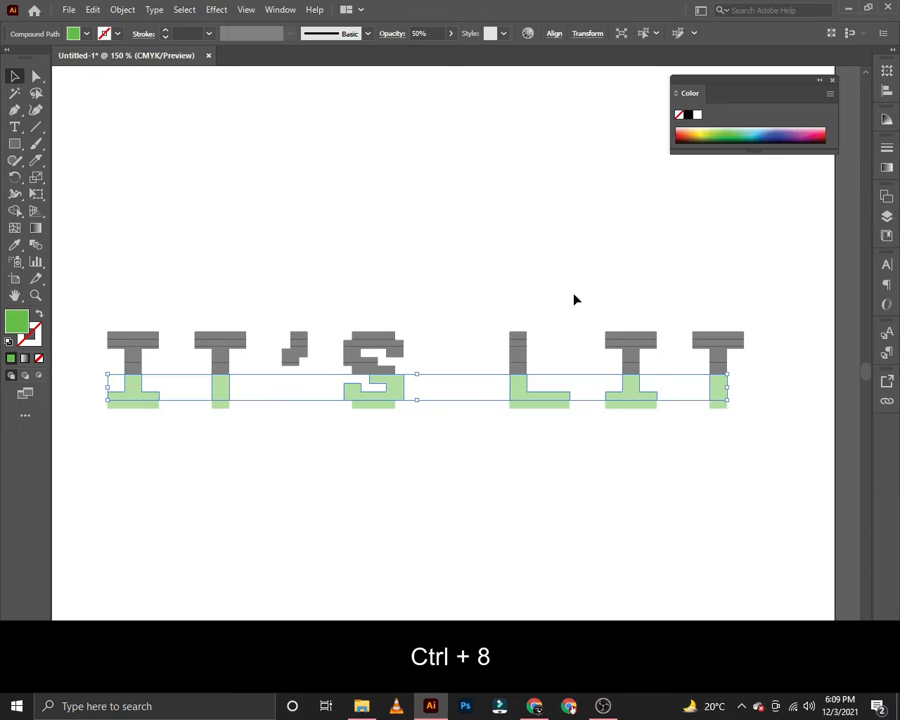
click(689, 116)
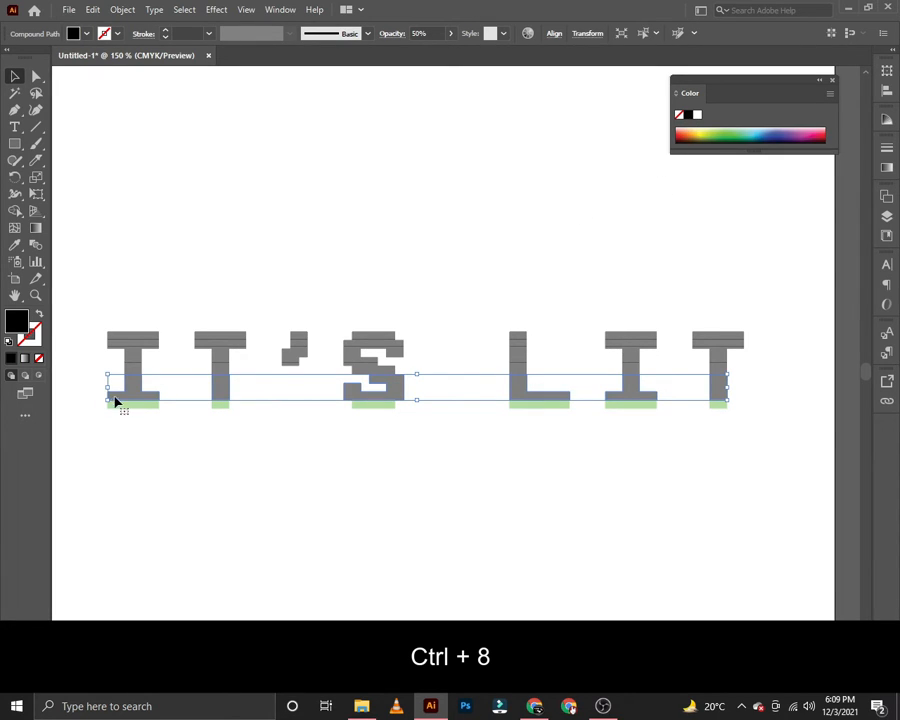
Step: Combine the lowest row of letter pieces into a compound path and fill it black
drag(93, 408, 200, 409)
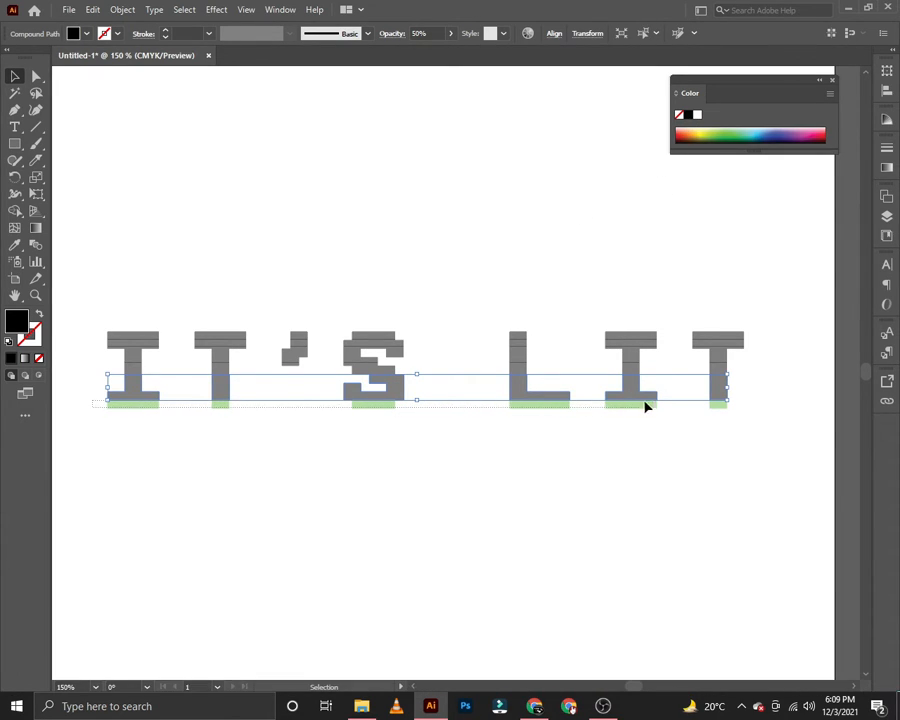
drag(645, 407, 735, 411)
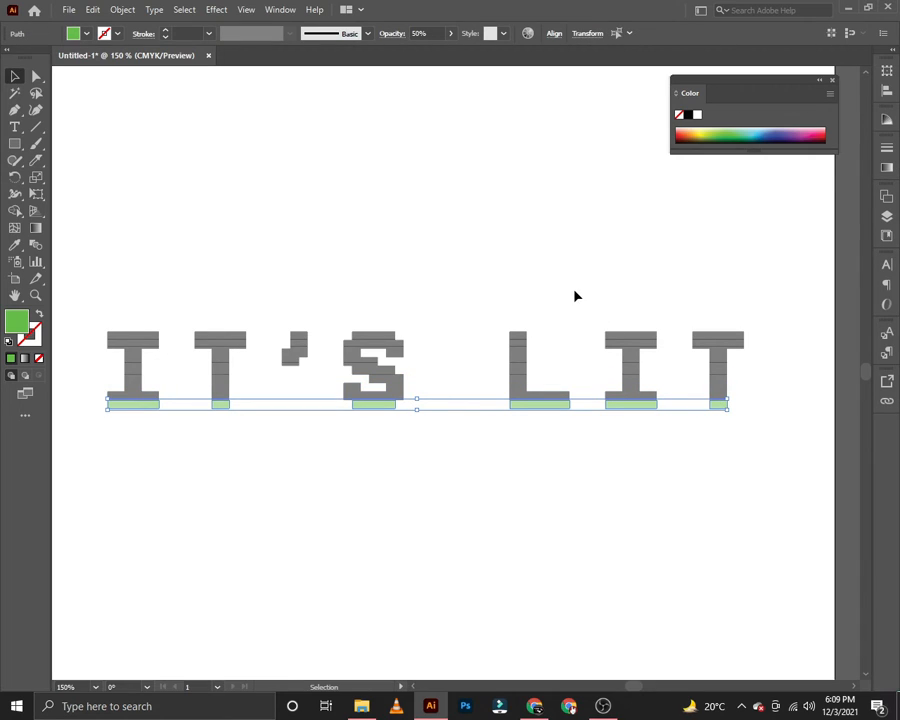
key(ctrl+8)
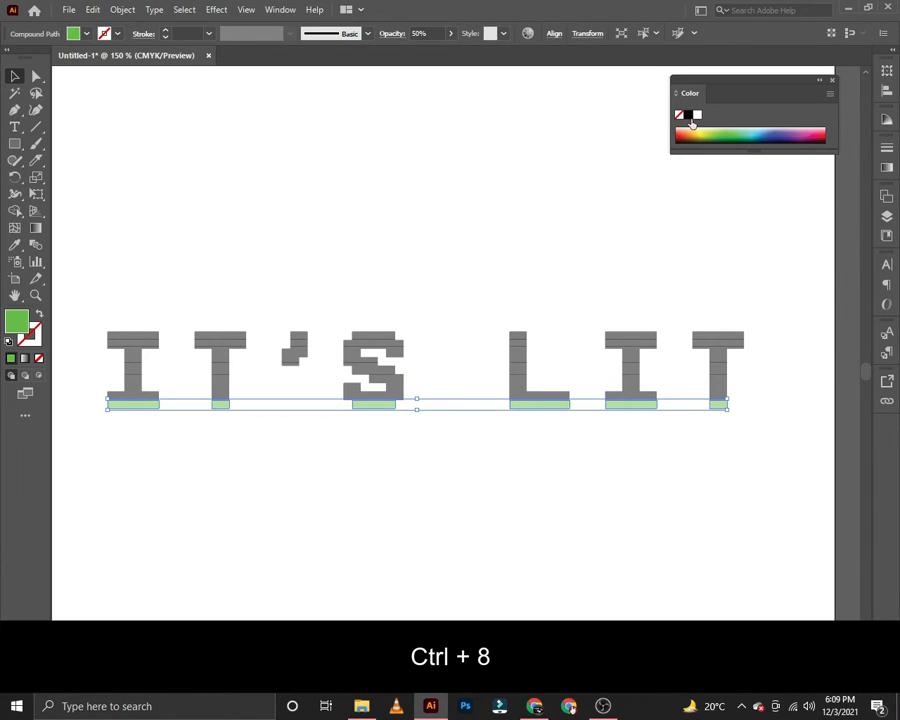
click(688, 116)
click(351, 258)
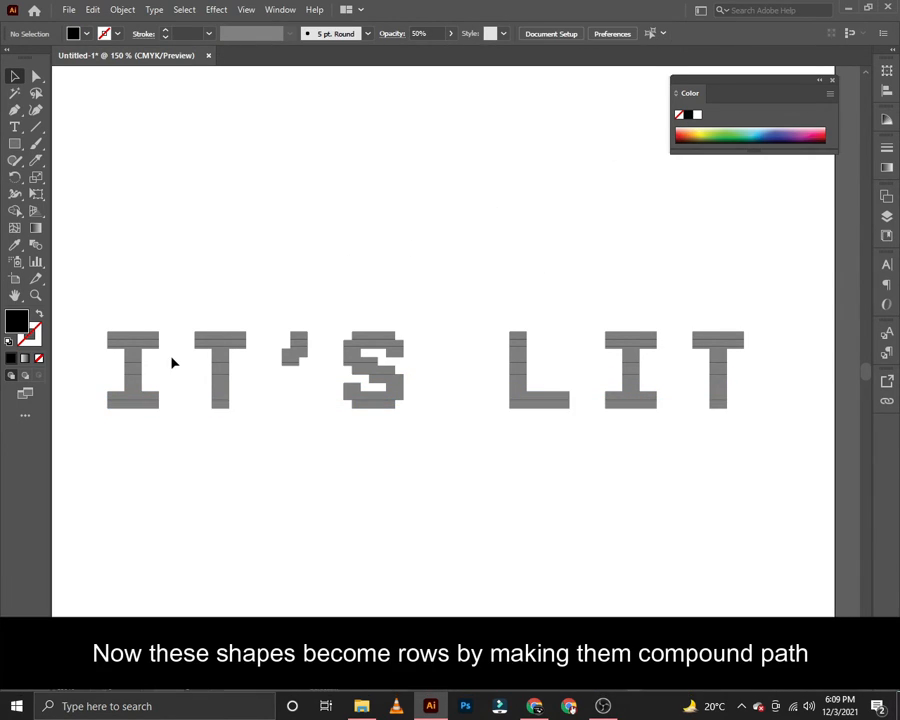
Step: Select the rows of the lettering one after another to check that each behaves as a single compound path
click(140, 342)
click(133, 352)
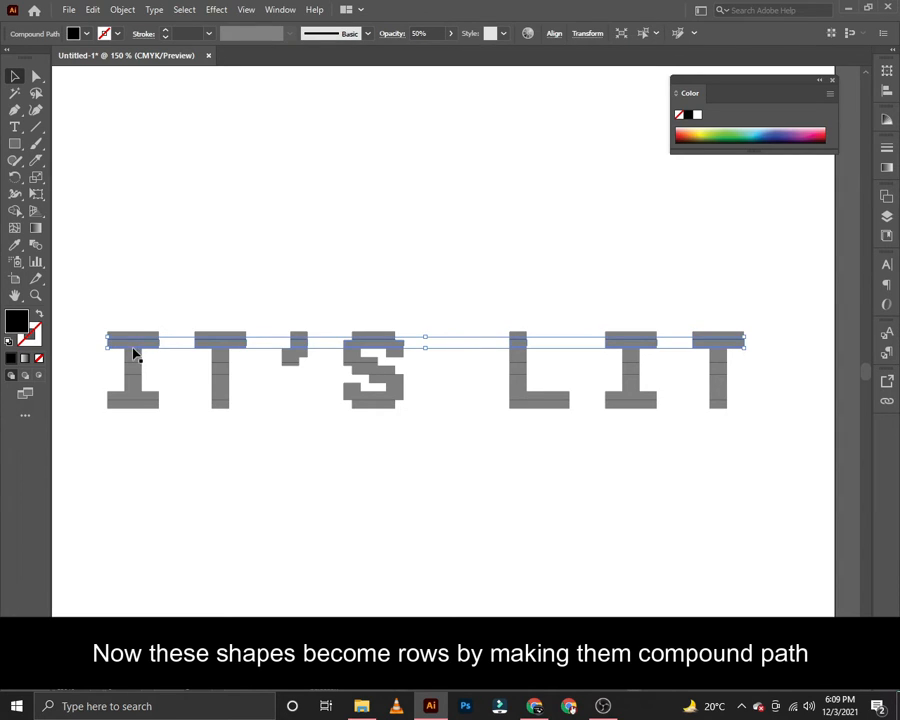
click(134, 370)
click(136, 388)
click(138, 404)
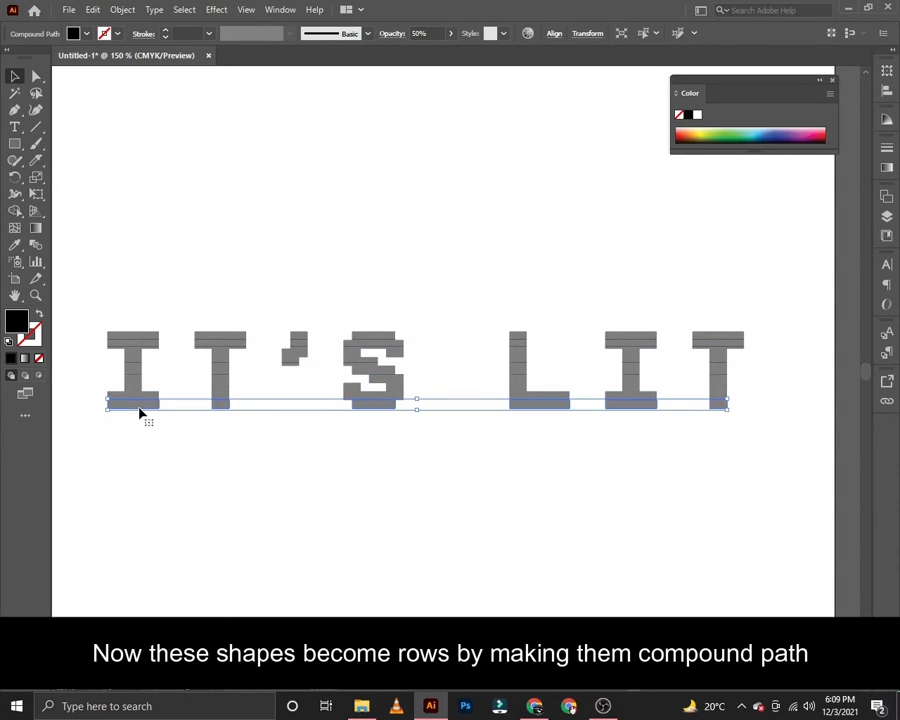
click(131, 307)
click(131, 312)
Step: Set the opacity of all the lettering rows to 100%
key(ctrl+a)
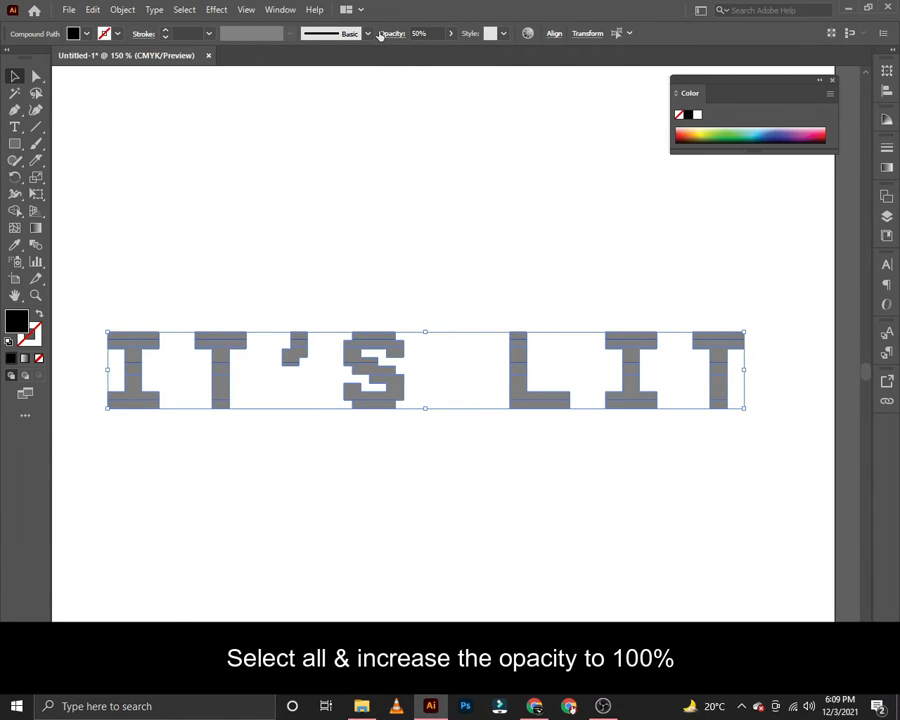
click(382, 34)
click(385, 58)
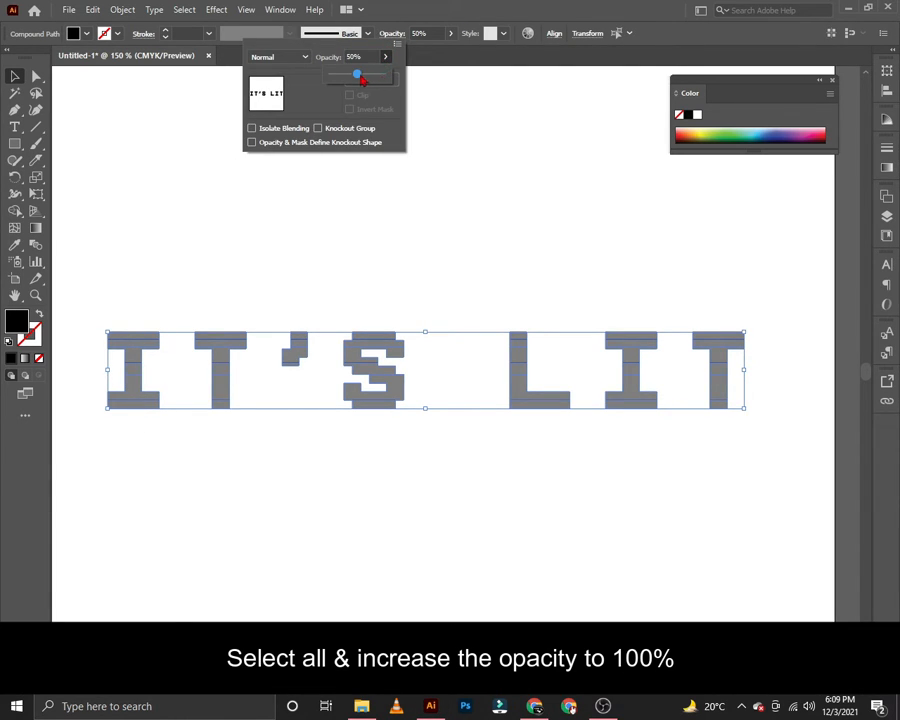
drag(362, 80, 386, 80)
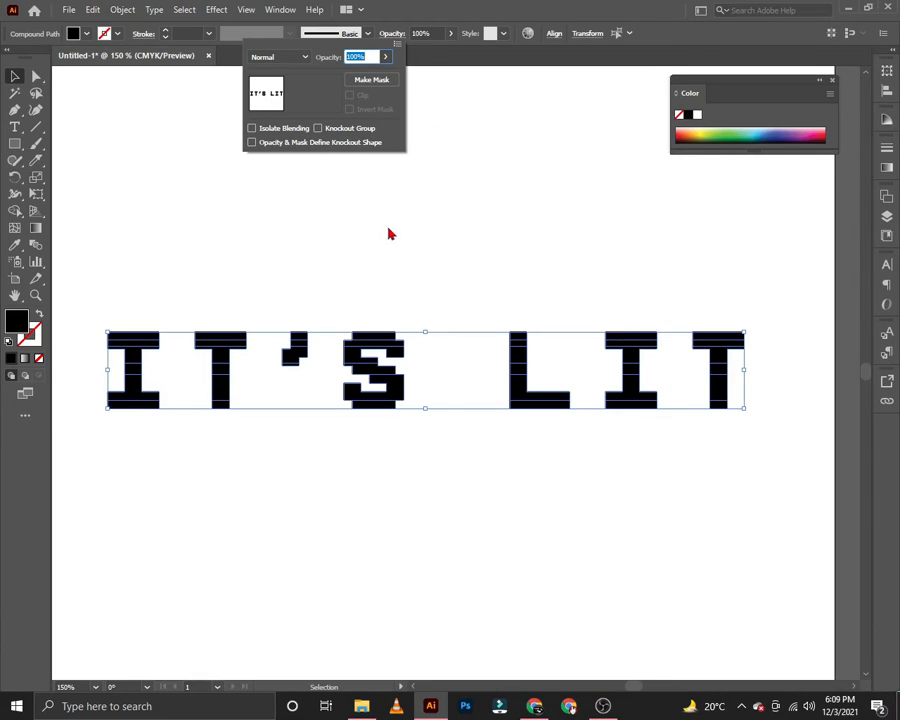
click(388, 234)
click(383, 234)
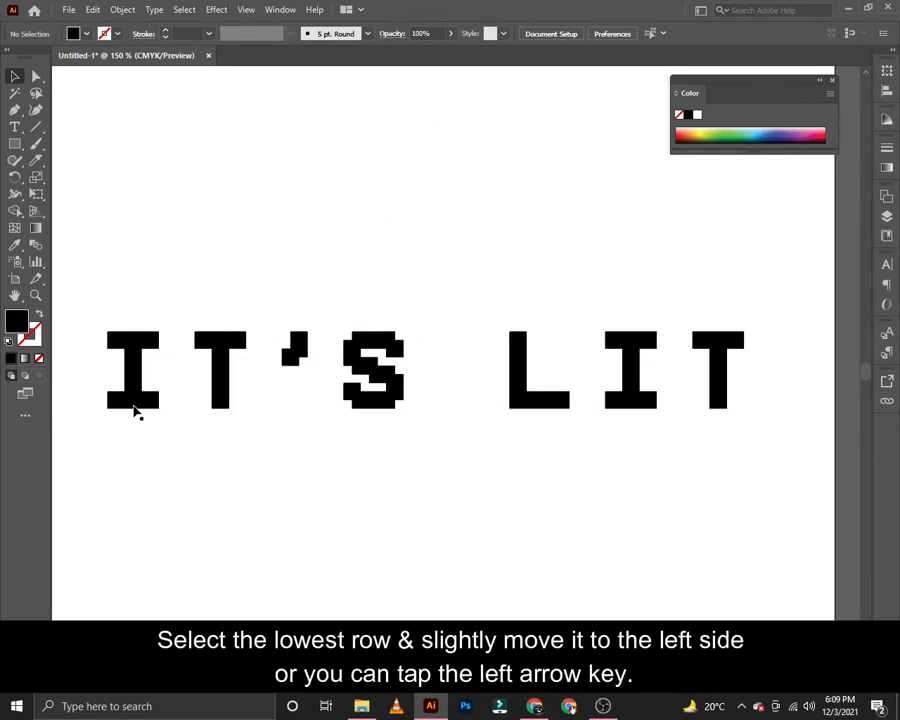
Step: Nudge the lowest row of the lettering slightly to the left
click(137, 410)
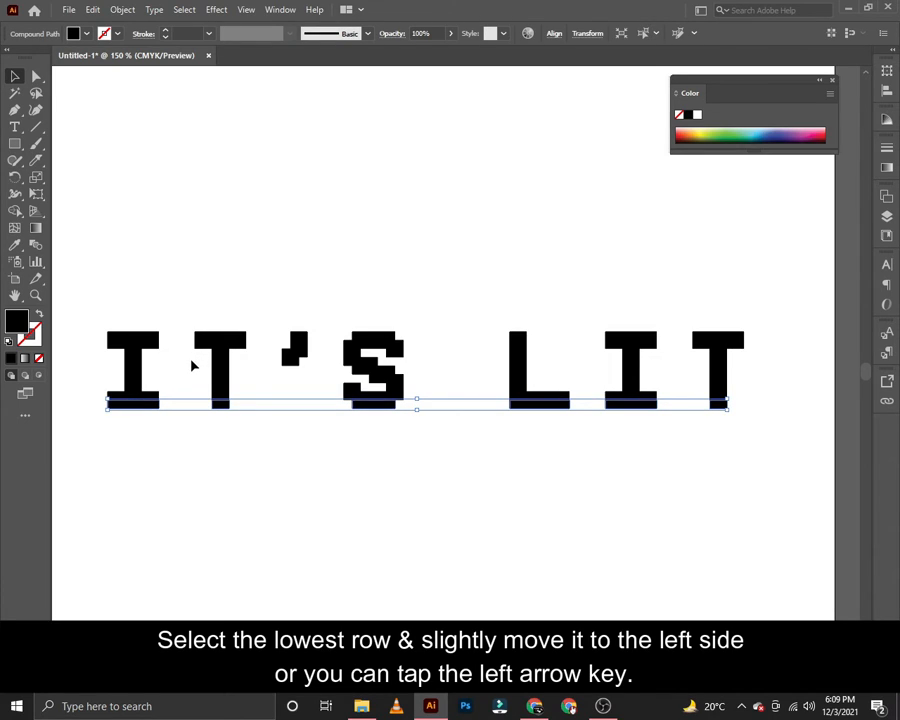
key(Left)
key(Left)
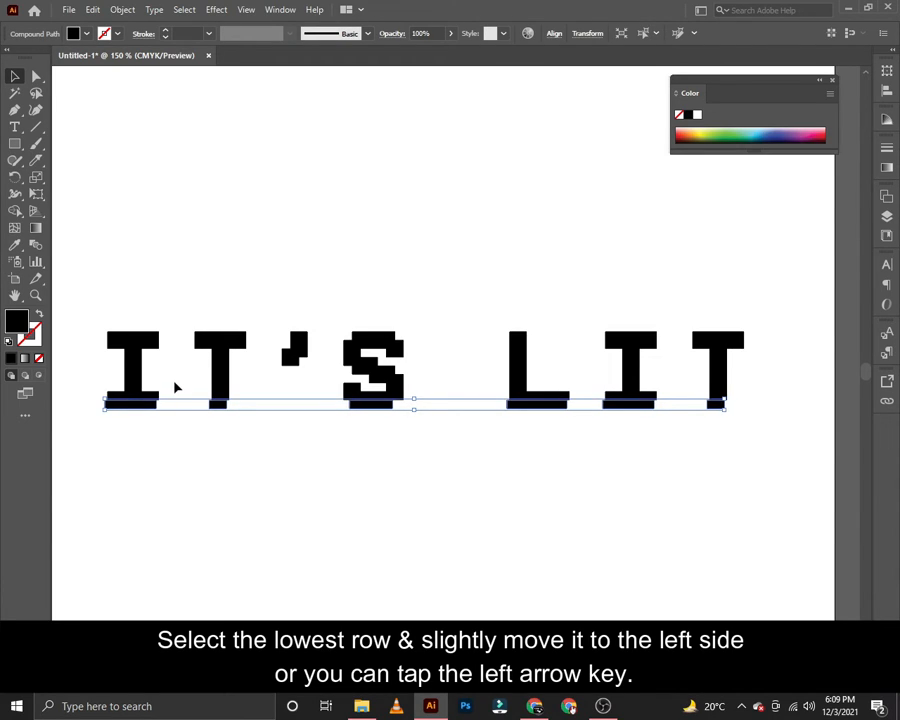
click(174, 385)
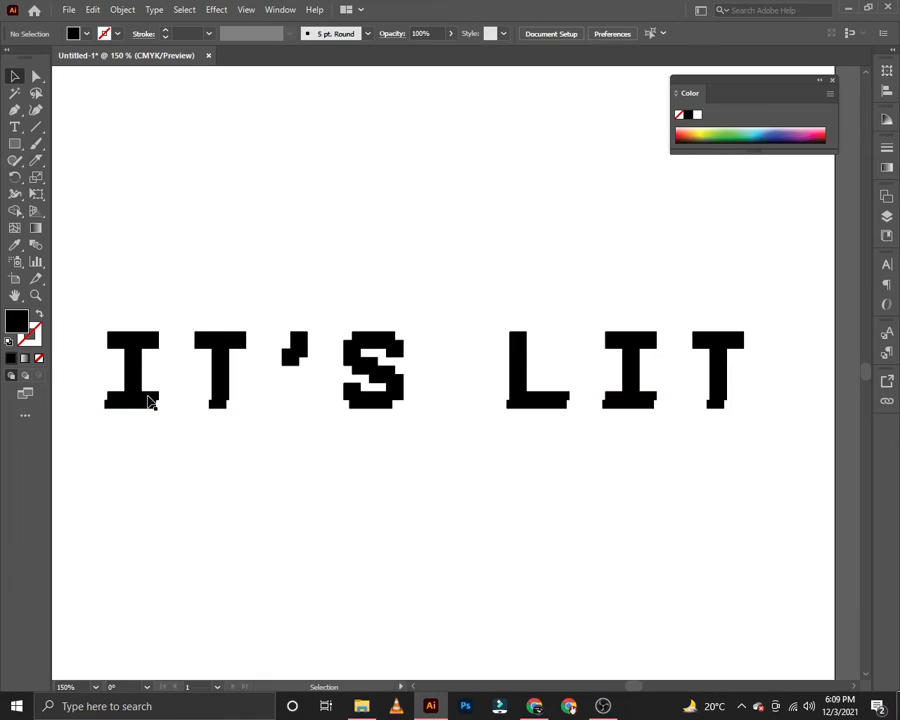
Step: Nudge the third row from the bottom of the lettering slightly to the right, leaving the row beneath it in place
click(150, 394)
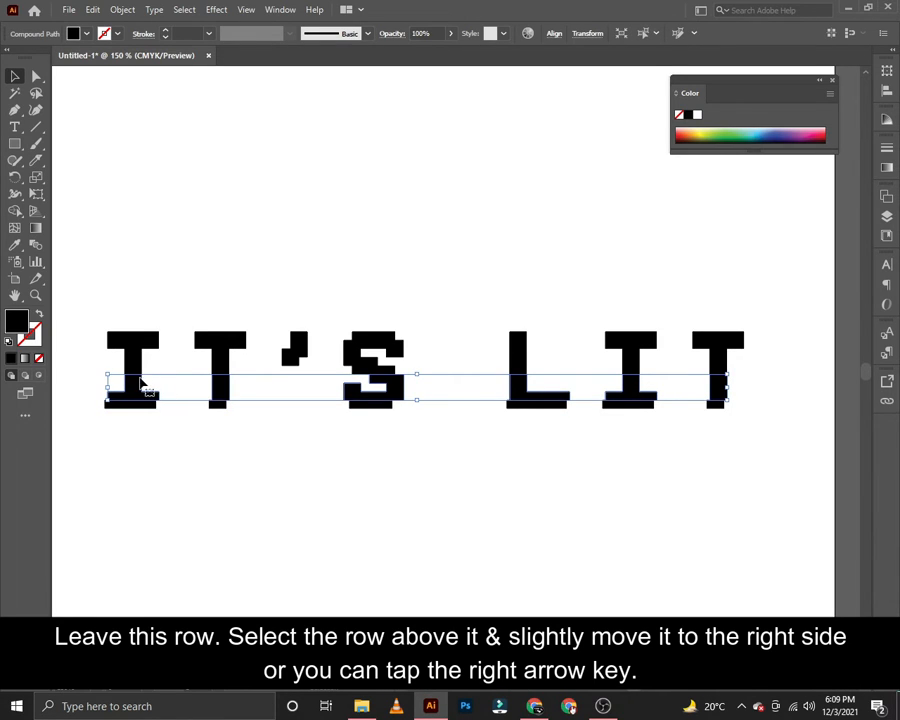
click(137, 372)
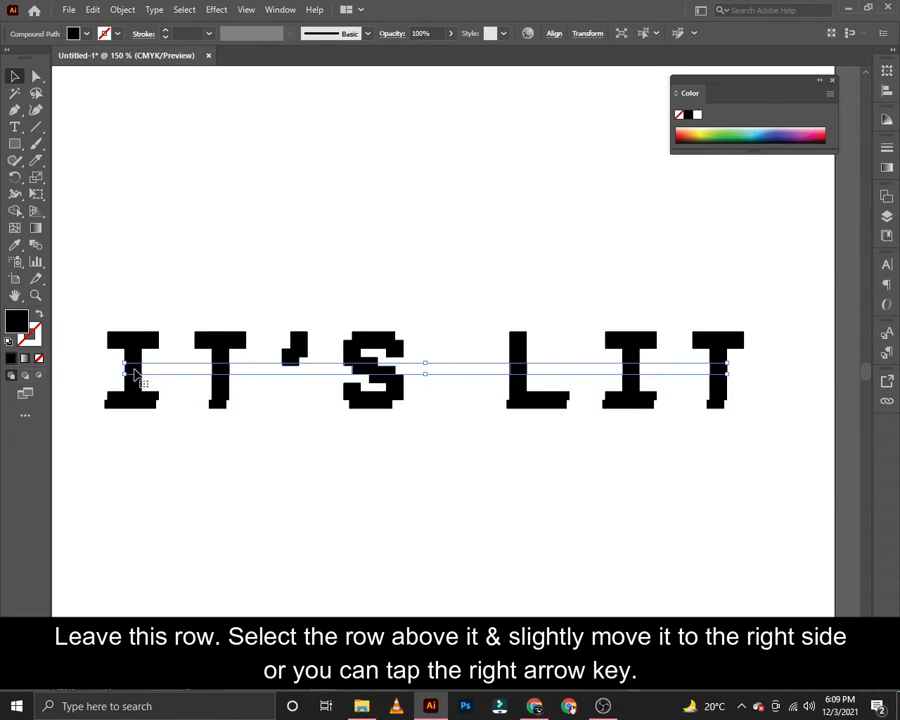
key(Right)
key(Right)
key(Right)
click(101, 358)
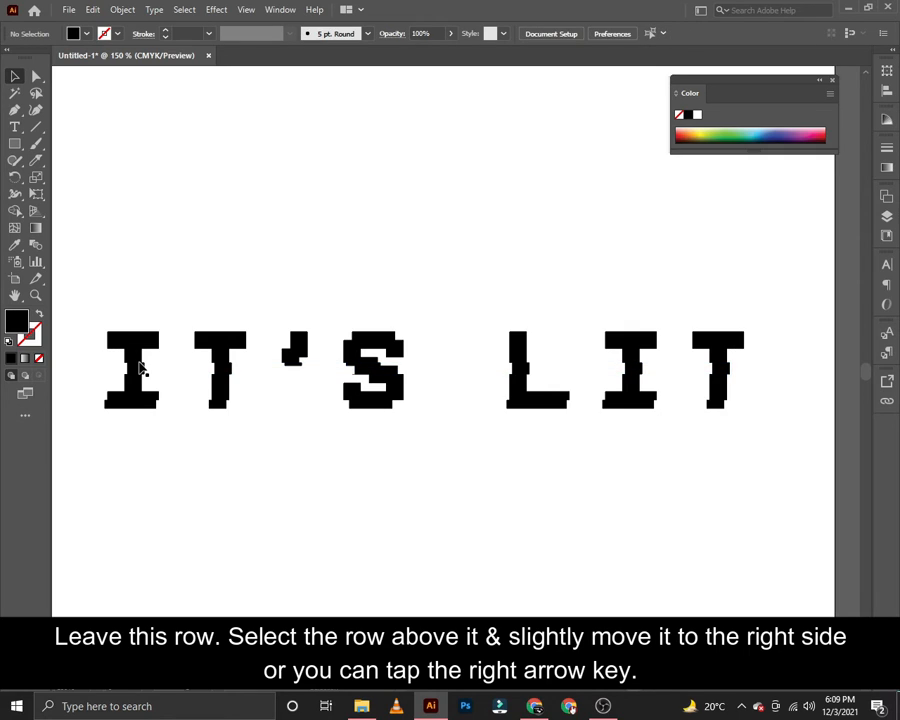
Step: Nudge the second row from the top of the lettering slightly to the left
click(136, 343)
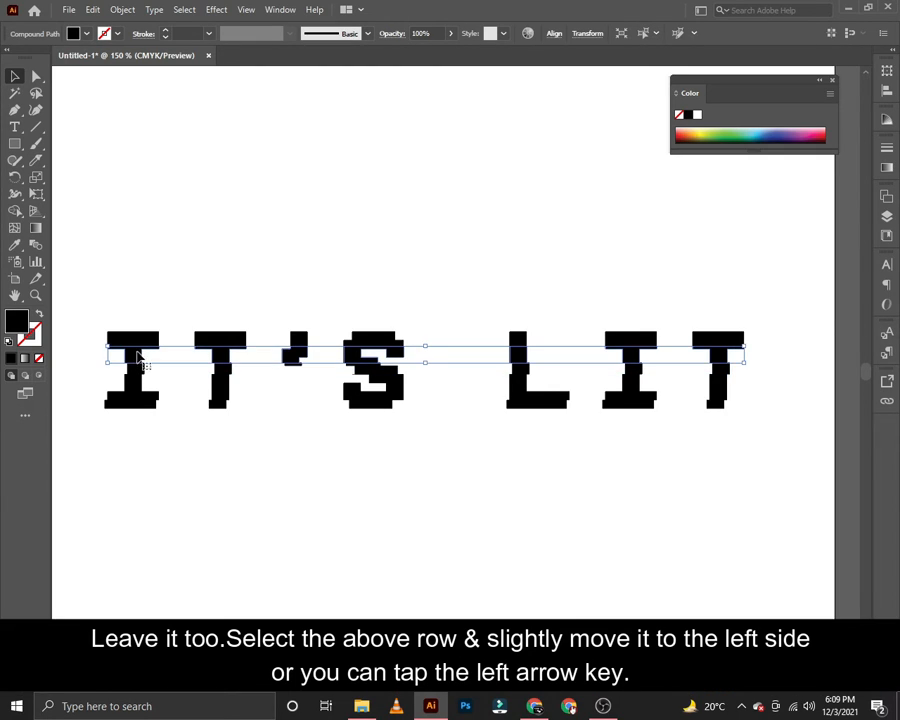
key(Left)
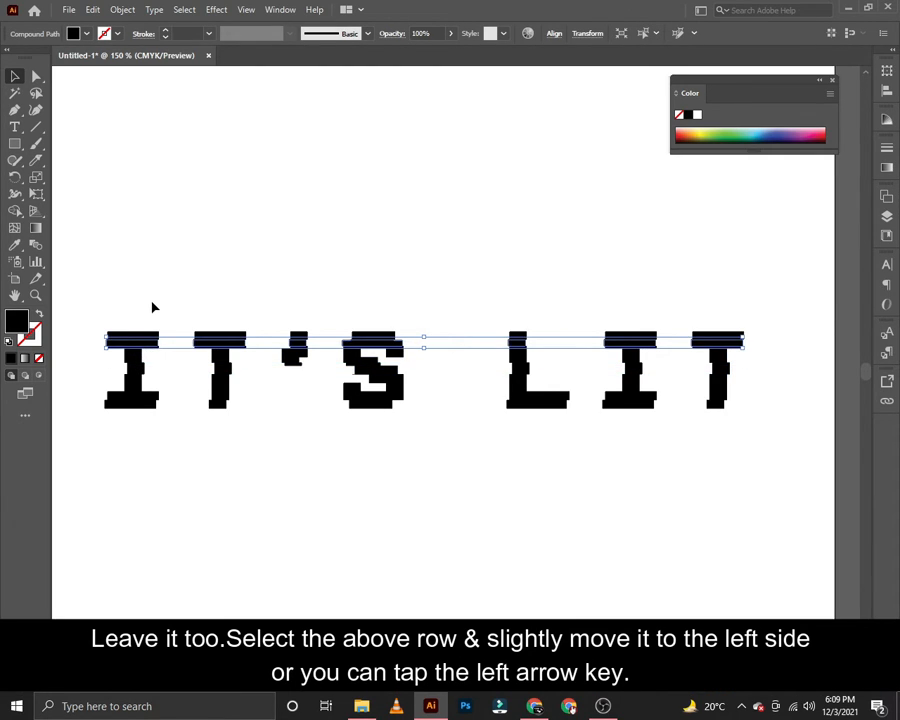
key(Left)
click(166, 298)
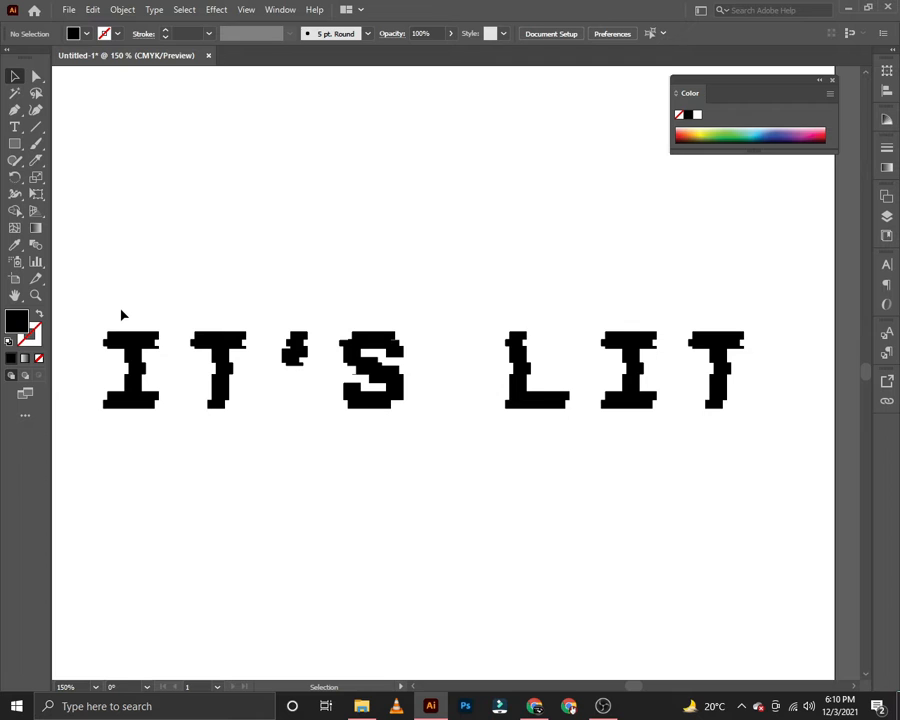
Step: Duplicate all the black rows straight to the left and fill the copy with pink #ff178b
drag(128, 317, 138, 425)
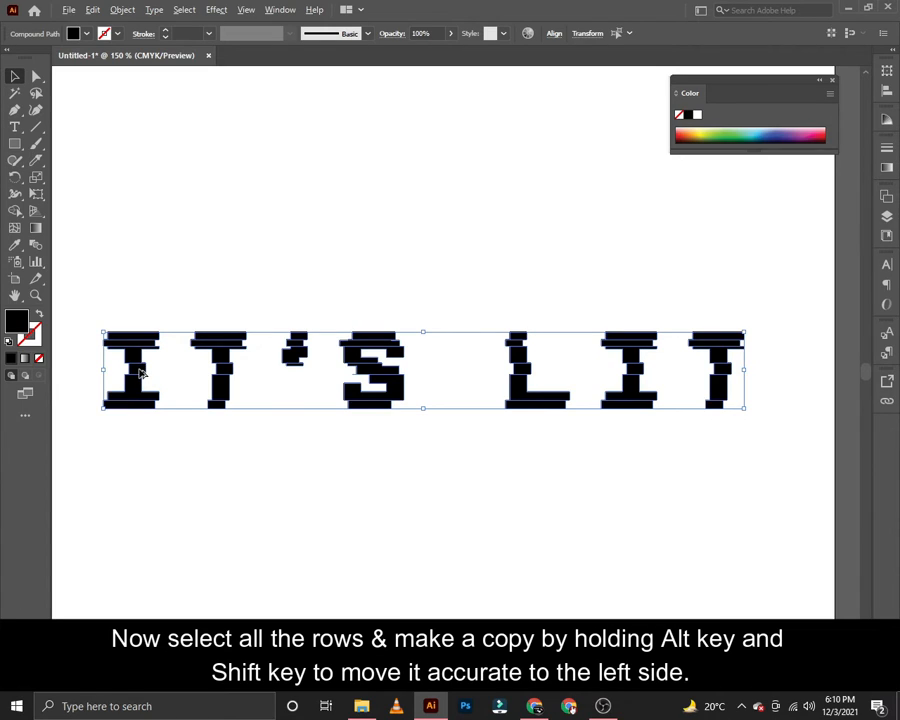
drag(140, 372, 116, 375)
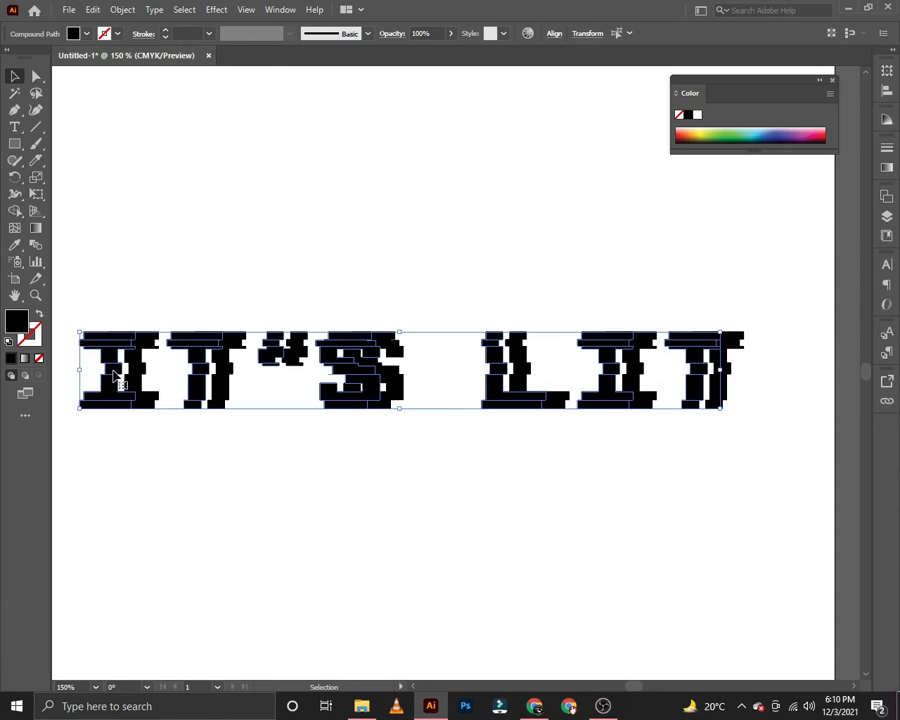
double_click(16, 322)
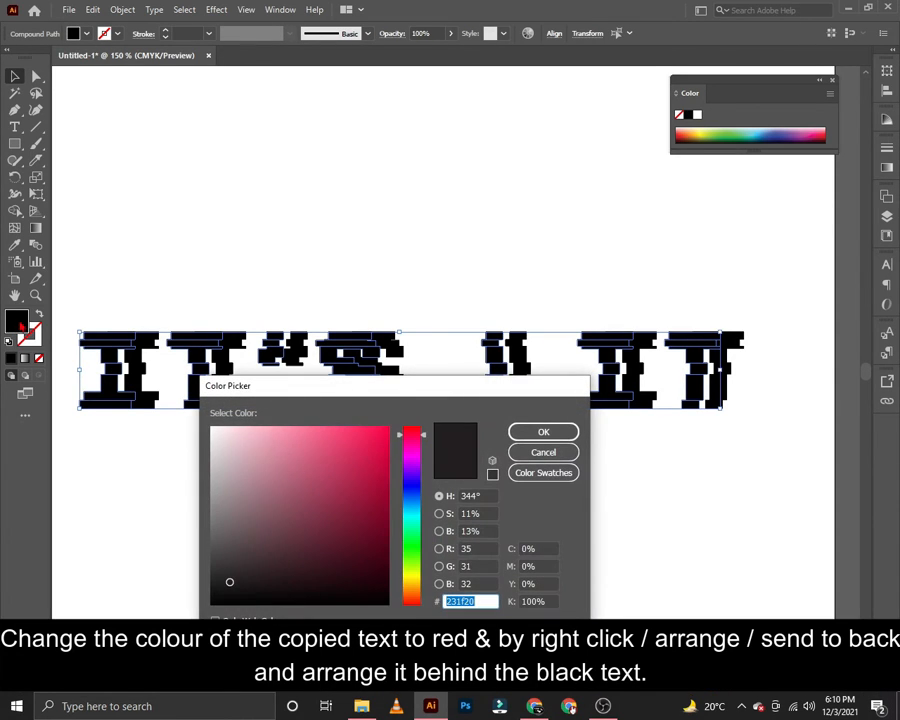
mouse_move(366, 440)
mouse_down()
mouse_move(364, 428)
mouse_move(408, 440)
mouse_move(373, 424)
mouse_up()
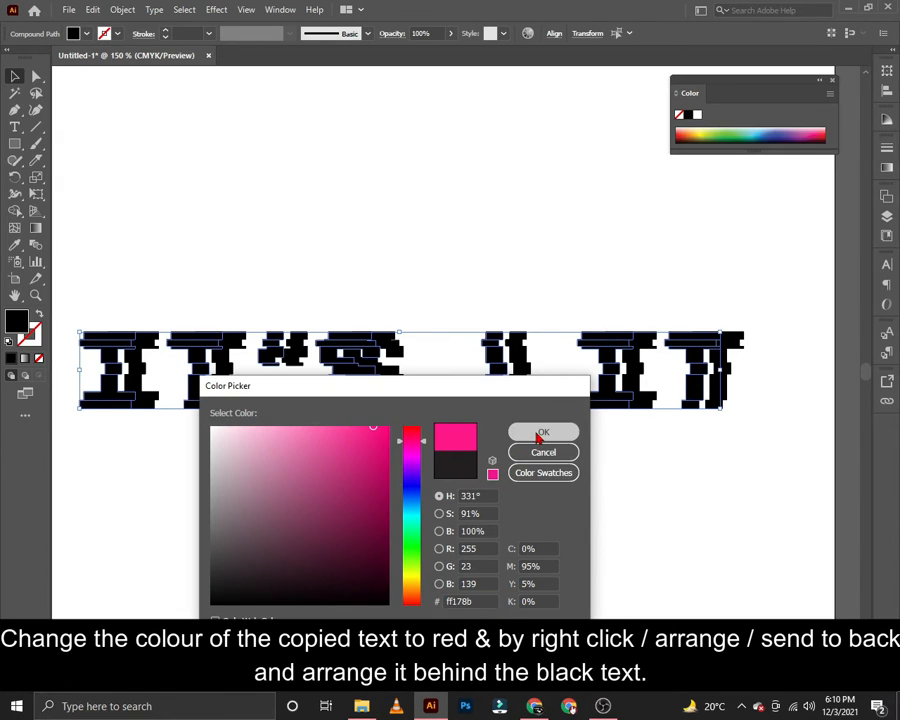
click(541, 431)
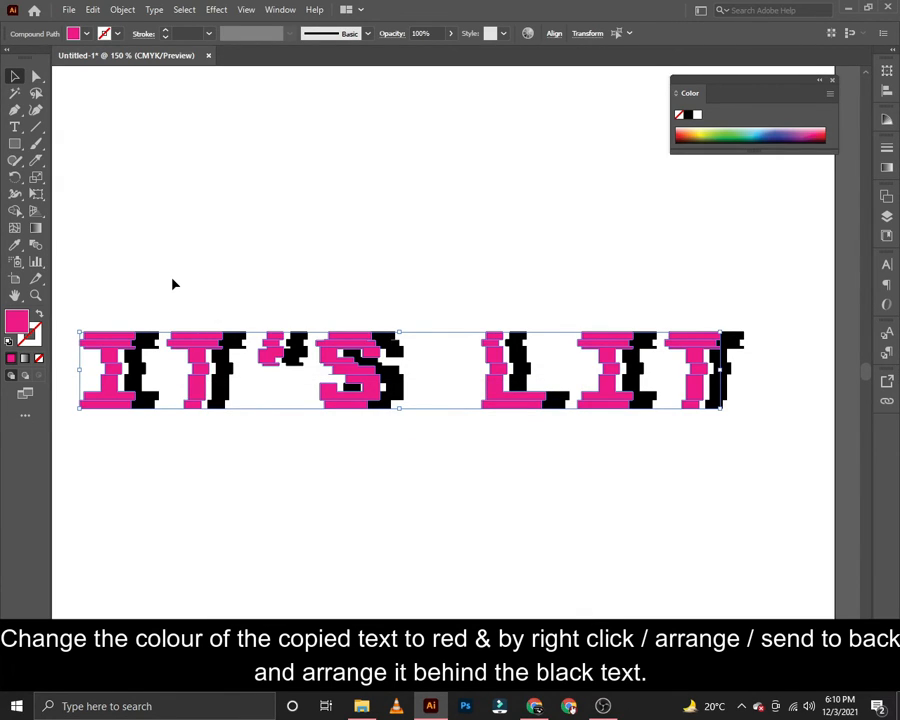
Step: Send the pink copy of the lettering to the back, behind the black rows
right_click(113, 345)
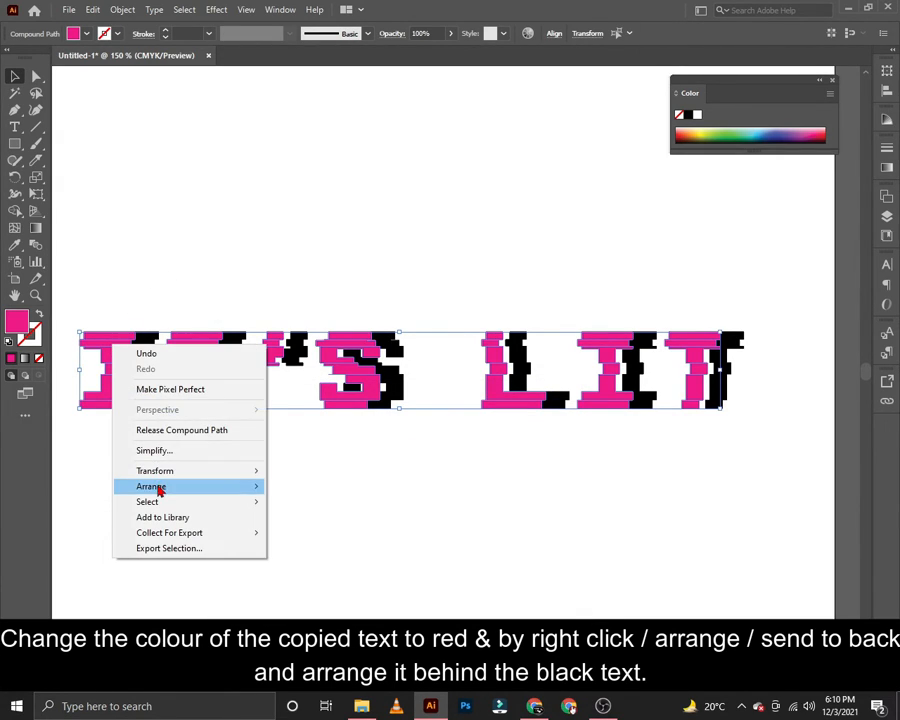
mouse_move(158, 488)
click(305, 538)
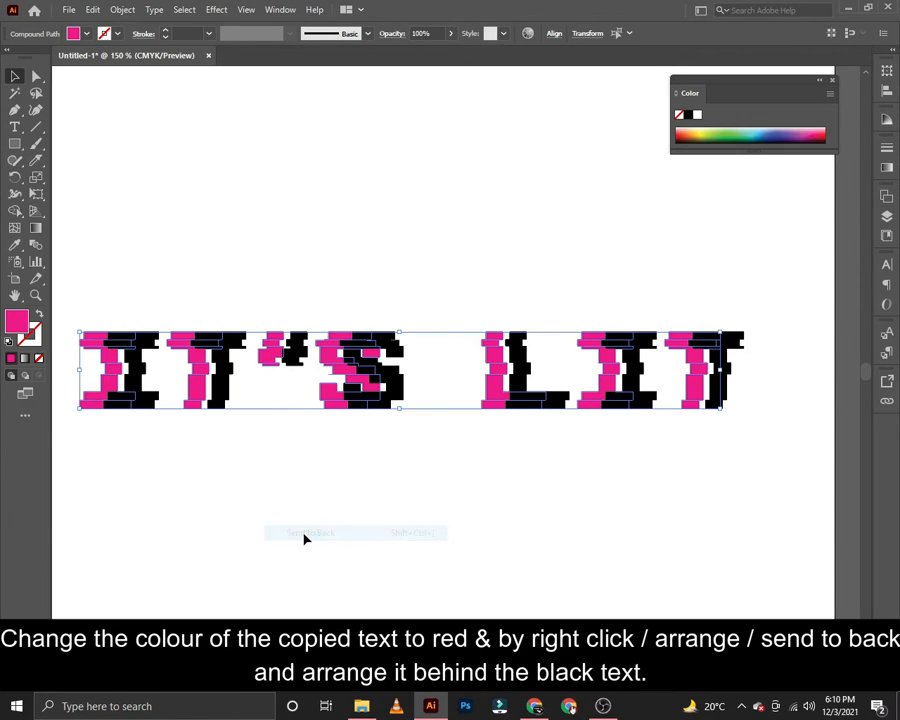
Step: Nudge the pink copy sideways until only a narrow pink edge shows along the left of the black letters
key(Right)
key(Right)
key(Right)
key(Right)
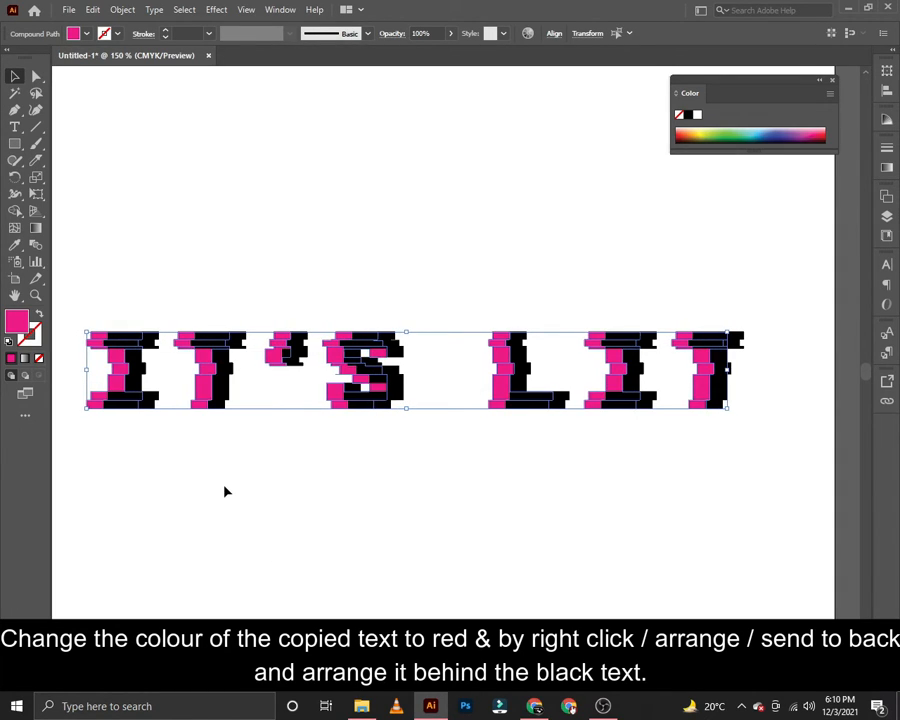
key(Right)
key(Right)
key(Right)
key(Right)
key(Right)
key(Right)
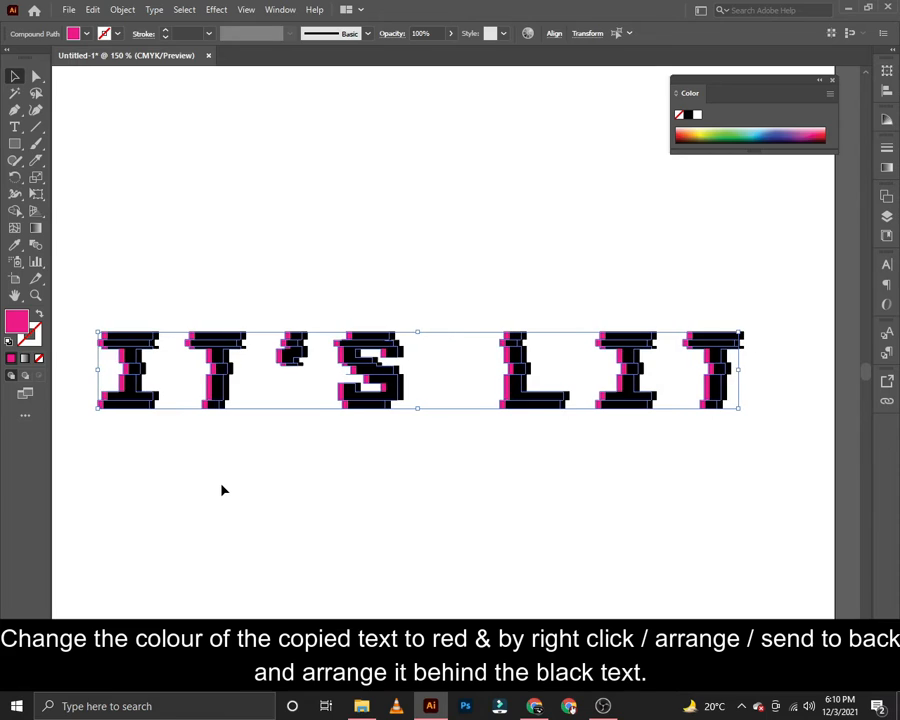
key(Right)
key(Right)
key(Right)
key(Right)
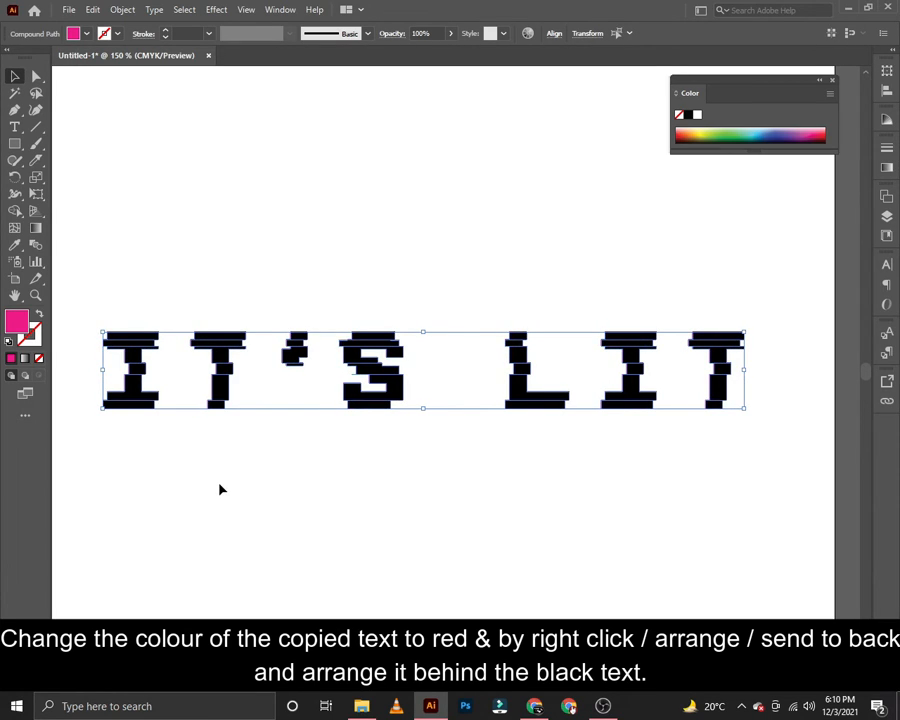
key(Left)
key(Left)
key(Left)
click(220, 489)
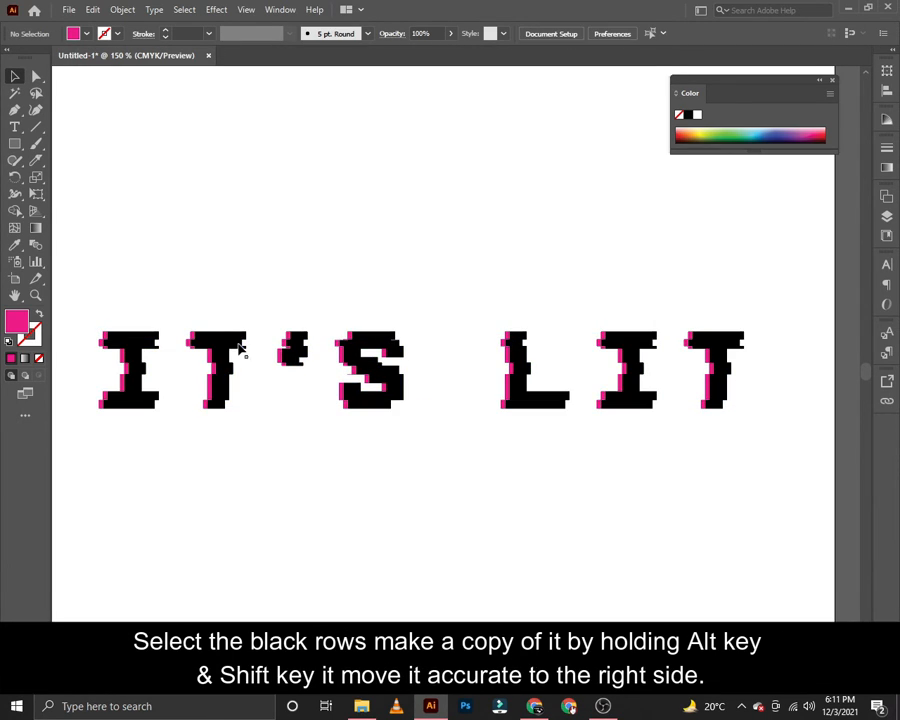
Step: Select all the black rows together and duplicate them straight to the right
click(222, 340)
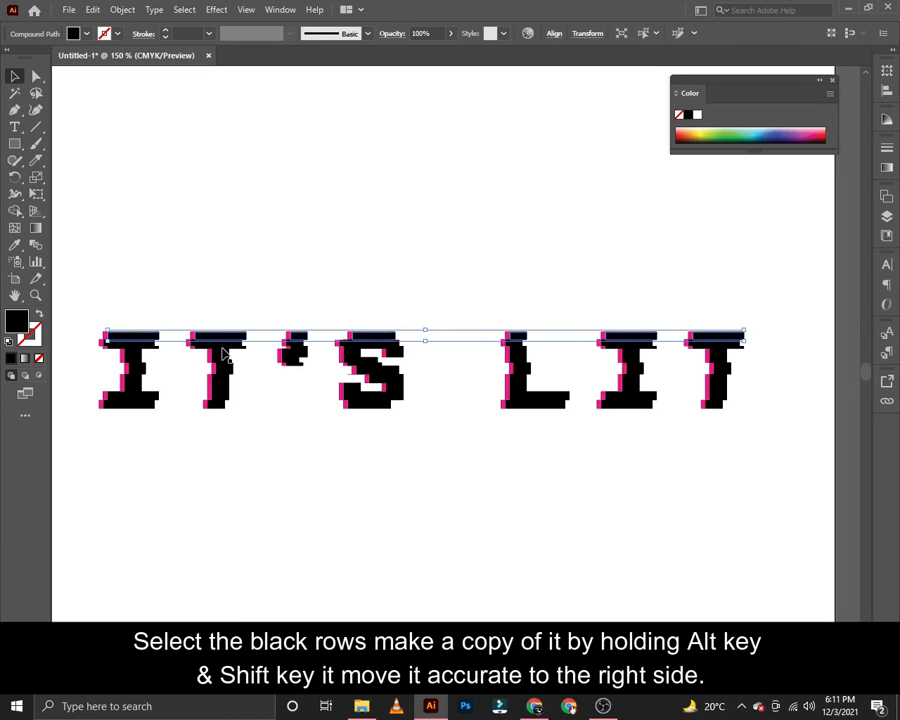
shift+click(222, 353)
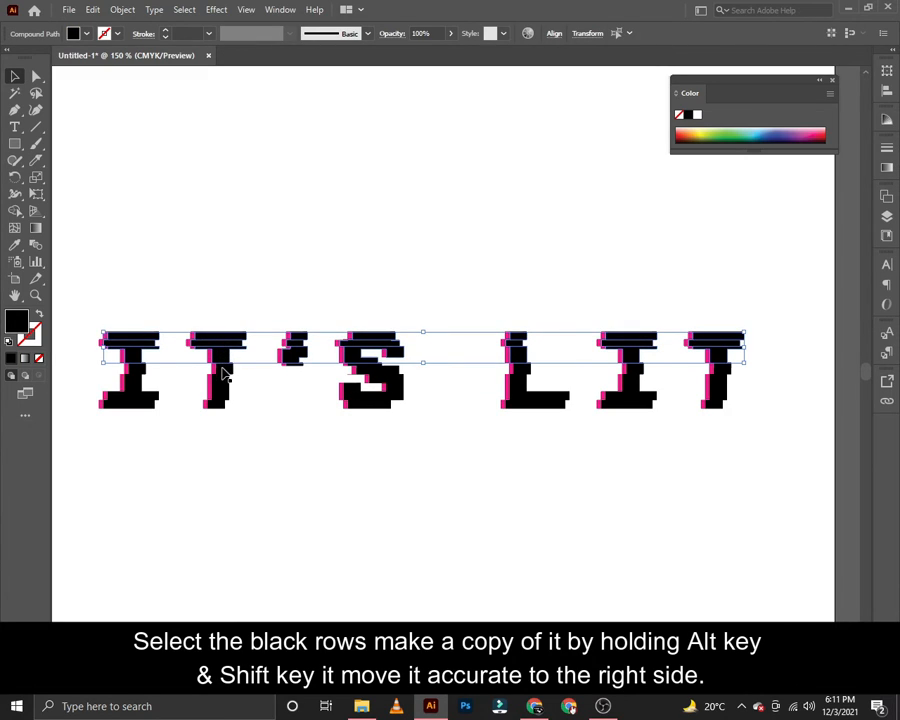
shift+click(222, 368)
shift+click(222, 386)
shift+click(220, 404)
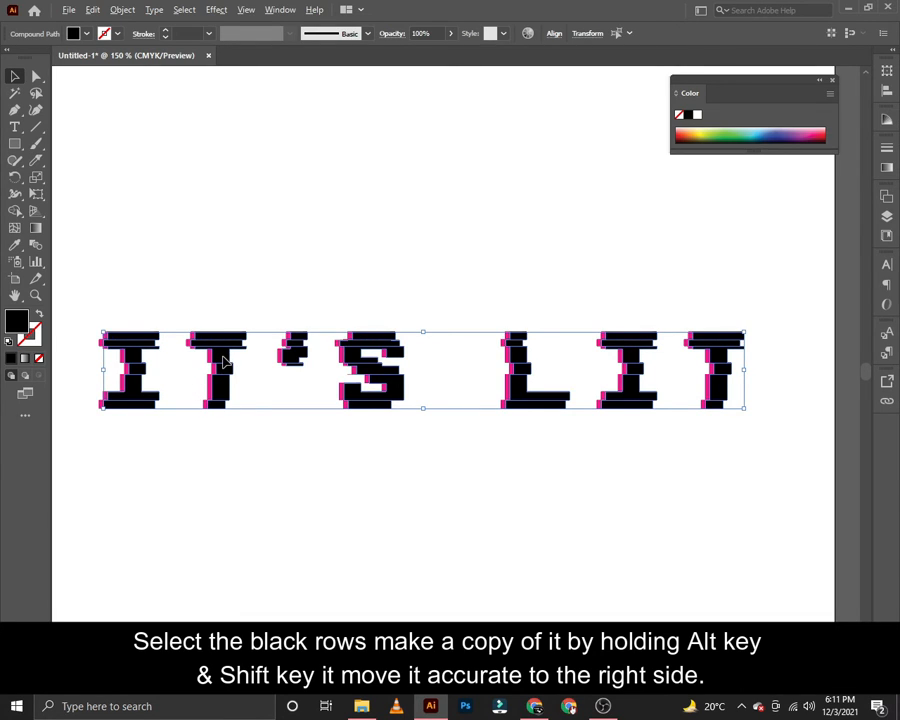
drag(224, 362, 245, 362)
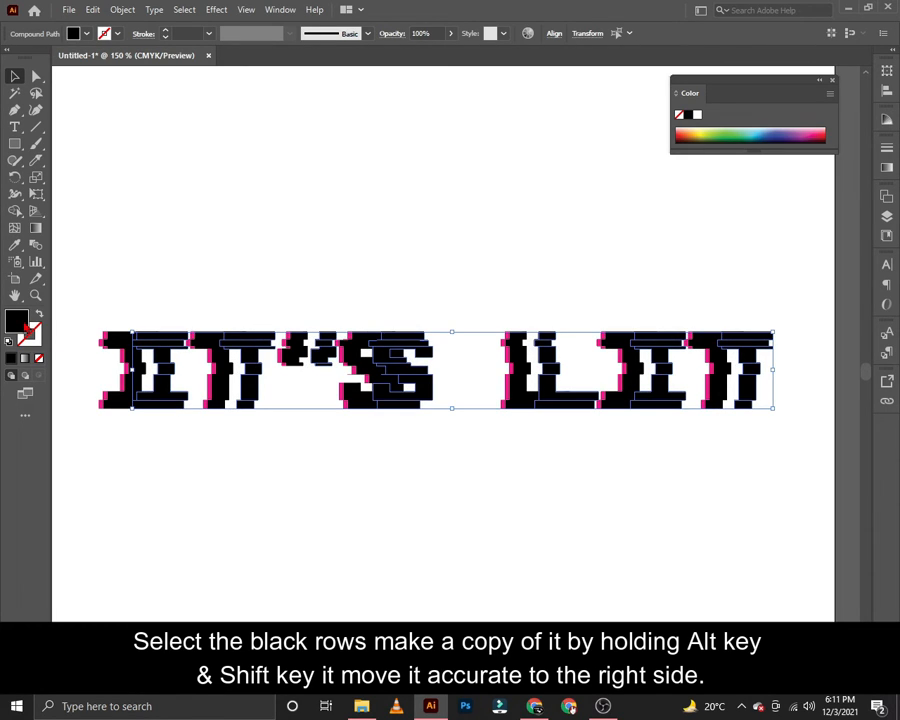
Step: Fill the new copy of the lettering with a saturated blue
double_click(24, 323)
drag(411, 498, 411, 493)
click(374, 431)
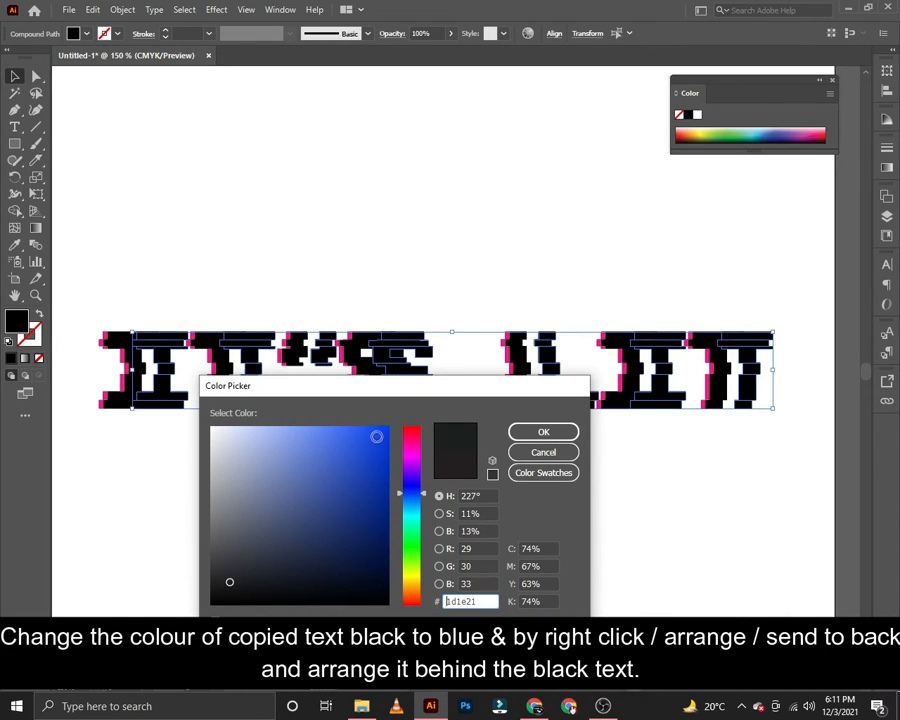
click(410, 496)
click(411, 492)
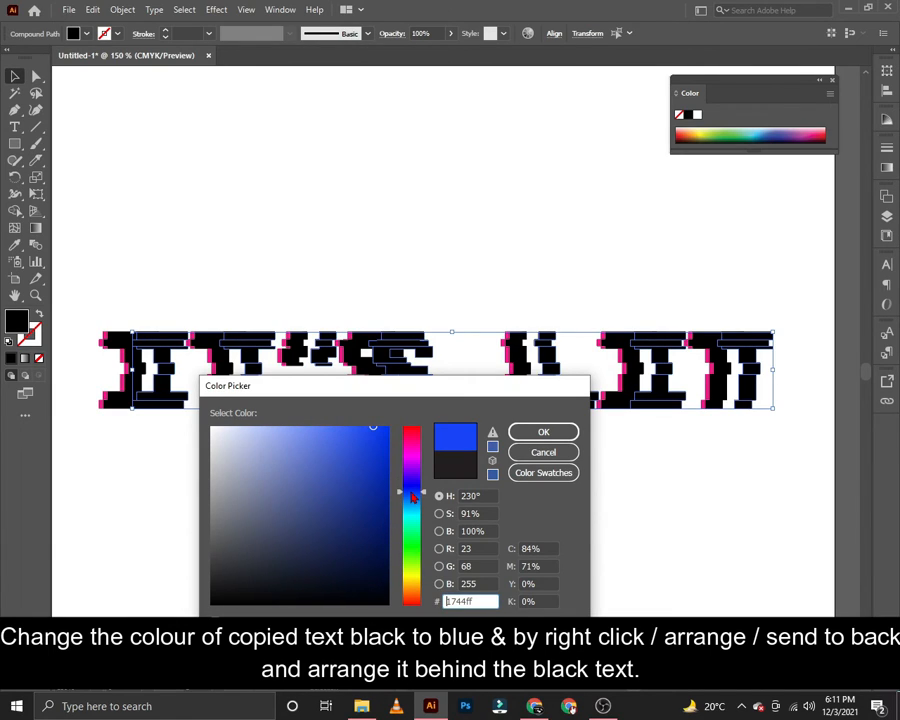
mouse_move(373, 428)
mouse_down()
mouse_move(366, 430)
mouse_move(376, 426)
mouse_up()
click(515, 431)
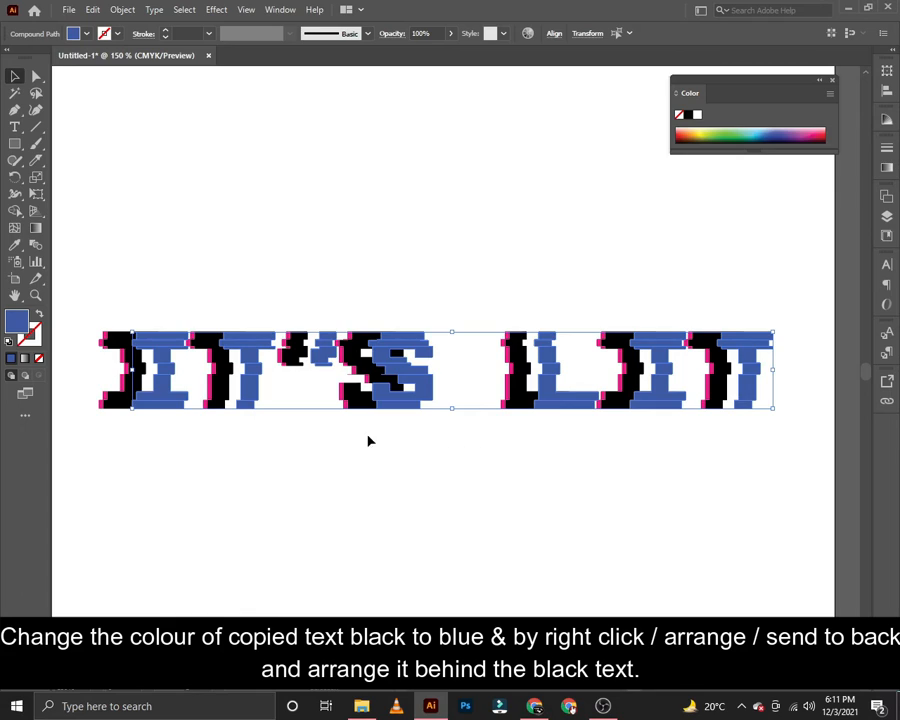
Step: Nudge the blue copy slightly left and send it to the back, behind the black rows
key(Left)
key(Left)
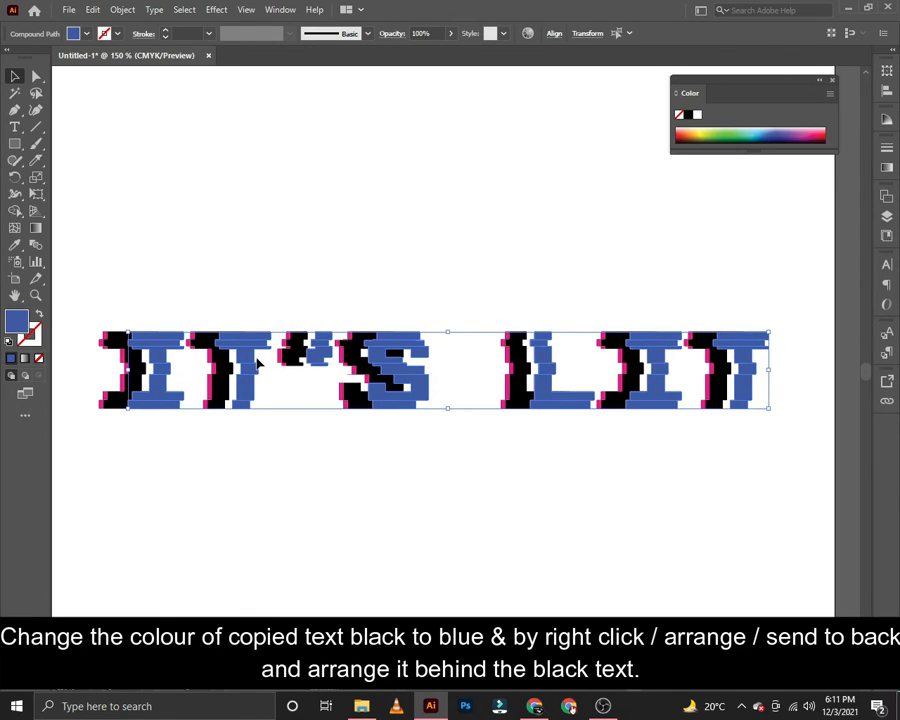
right_click(252, 358)
mouse_move(311, 498)
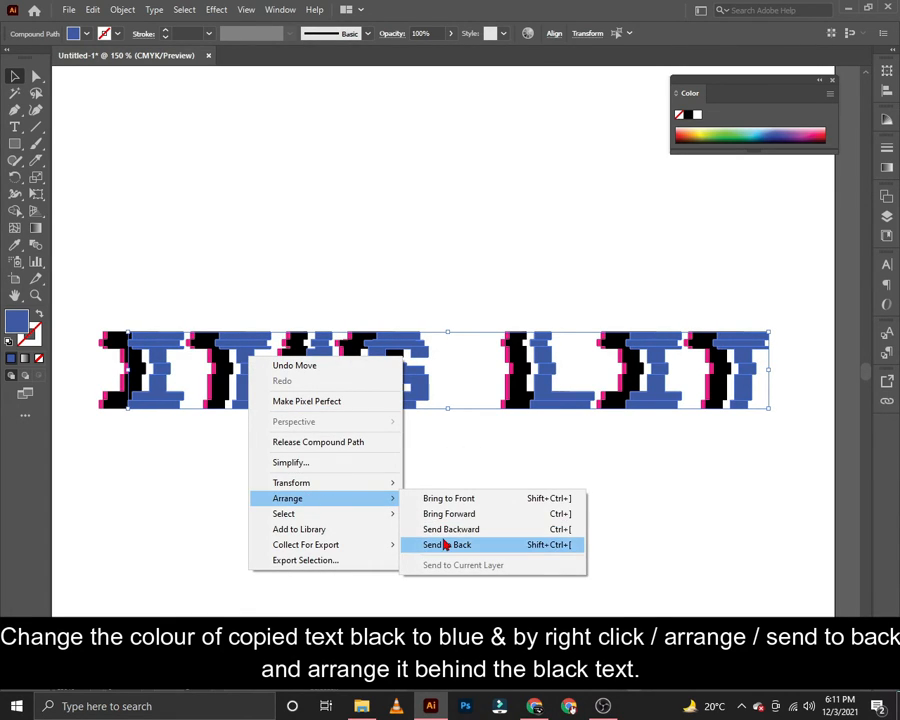
click(432, 542)
Step: Nudge the blue copy sideways until only a narrow blue edge shows along the right of the black letters
key(Left)
key(Left)
key(Left)
key(Left)
key(Left)
key(Left)
key(Left)
key(Left)
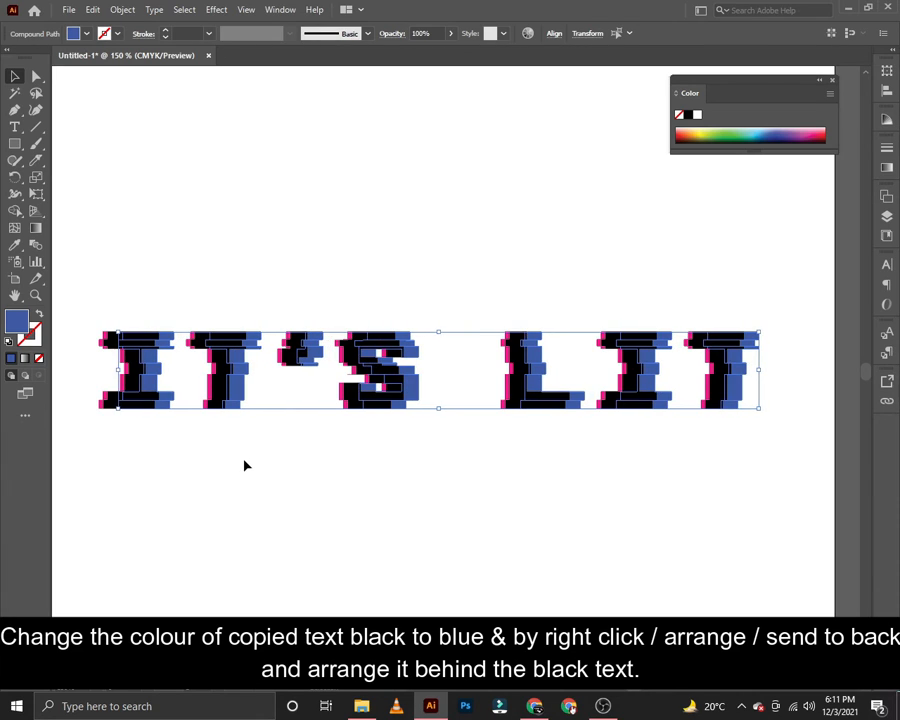
key(Left)
key(Left)
key(Left)
key(Left)
key(Left)
key(Left)
key(Left)
key(Left)
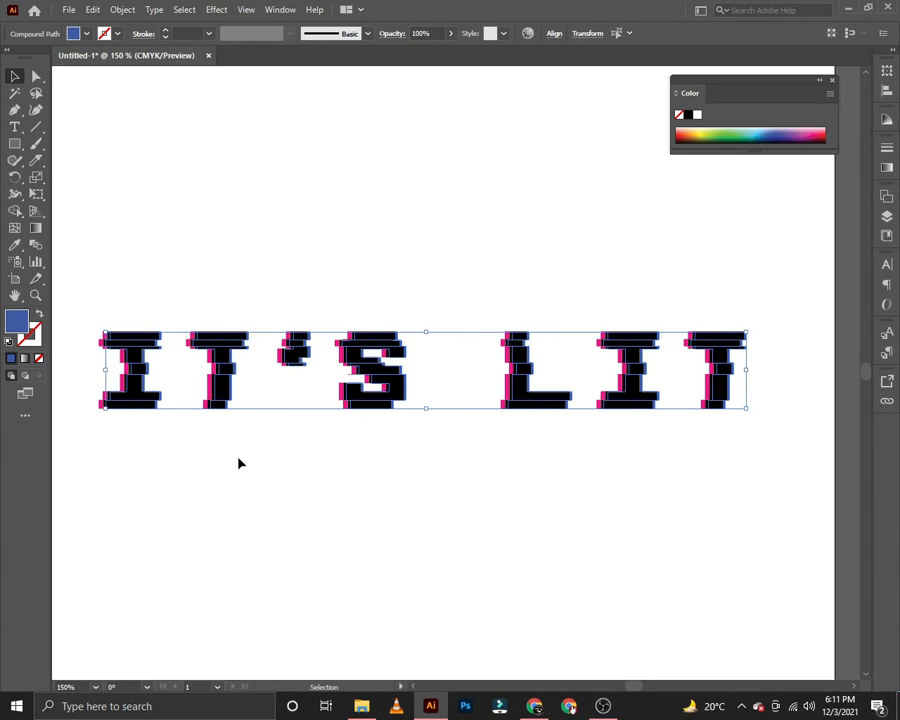
key(Left)
key(Right)
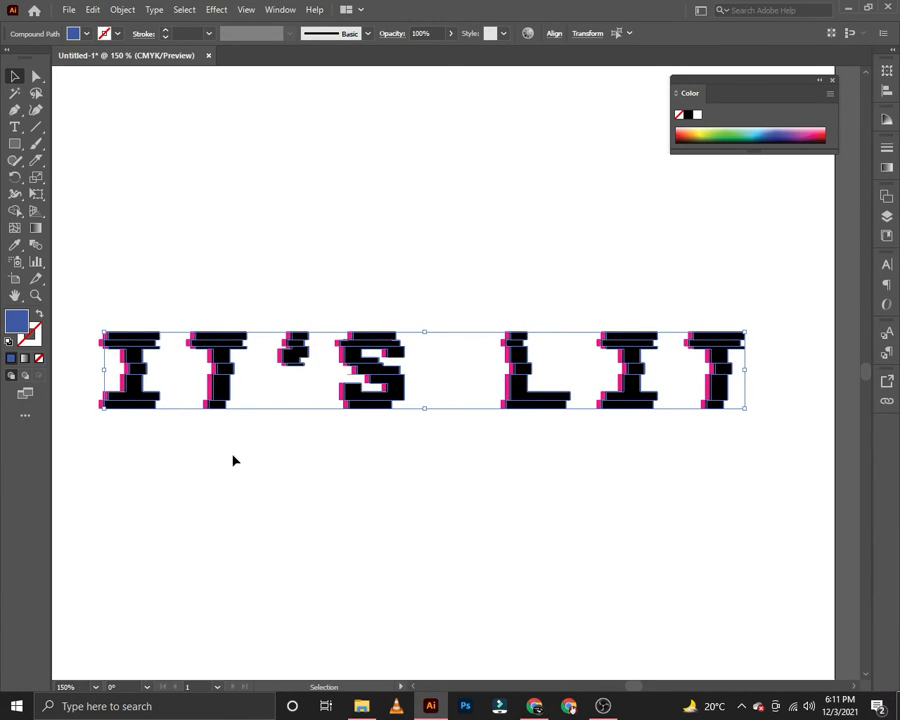
key(Right)
key(Right)
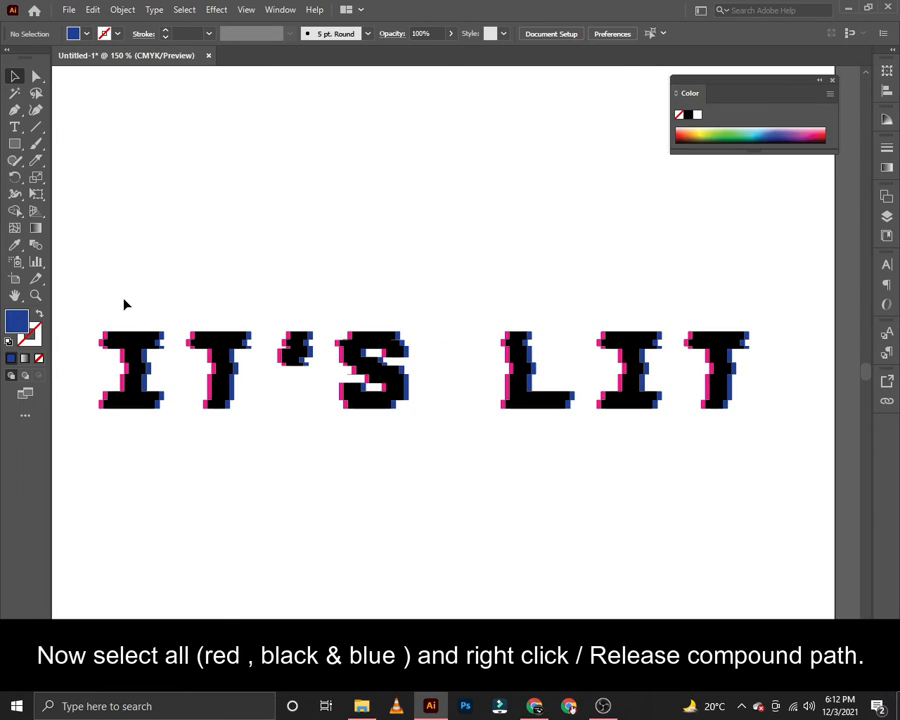
Step: Select all the pink, black and blue lettering and release its compound paths
drag(122, 302, 152, 383)
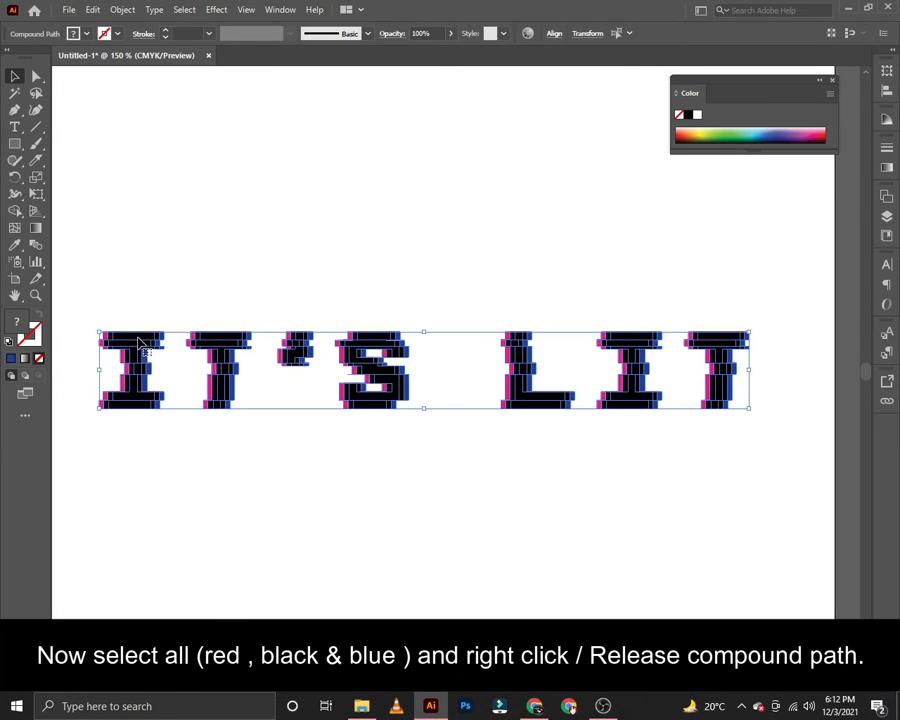
right_click(138, 338)
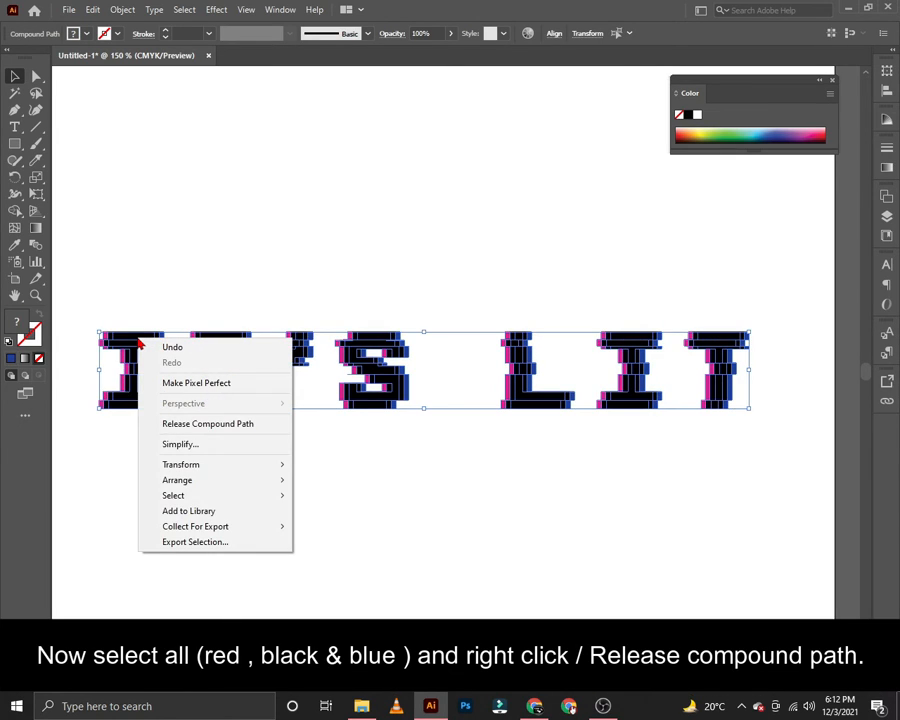
click(226, 429)
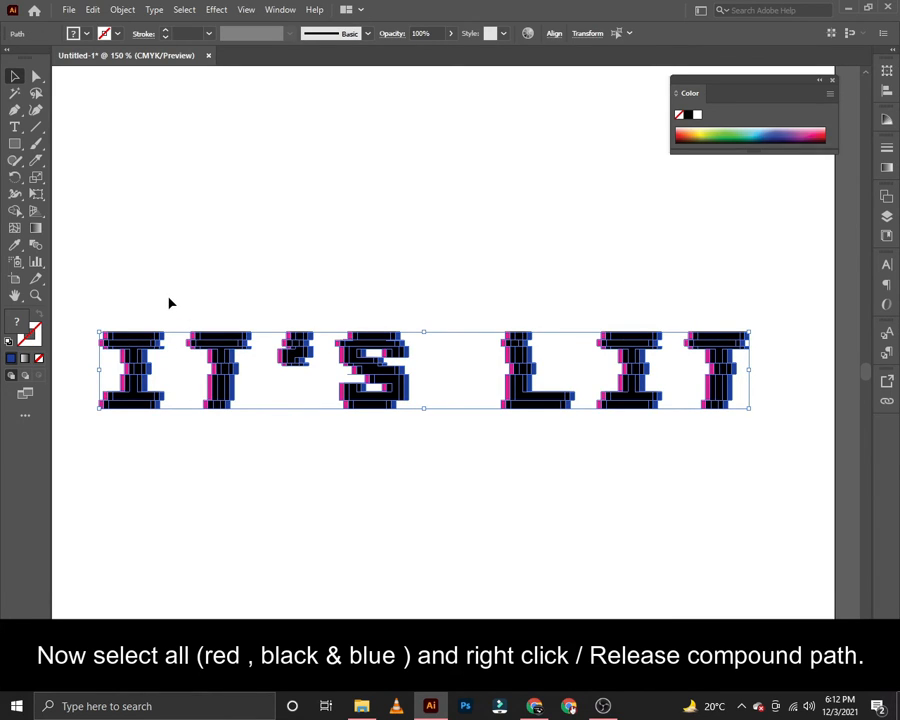
click(134, 314)
Step: Select all pieces of the first letter I and nudge them right, closer to the neighbouring T
drag(133, 302, 149, 440)
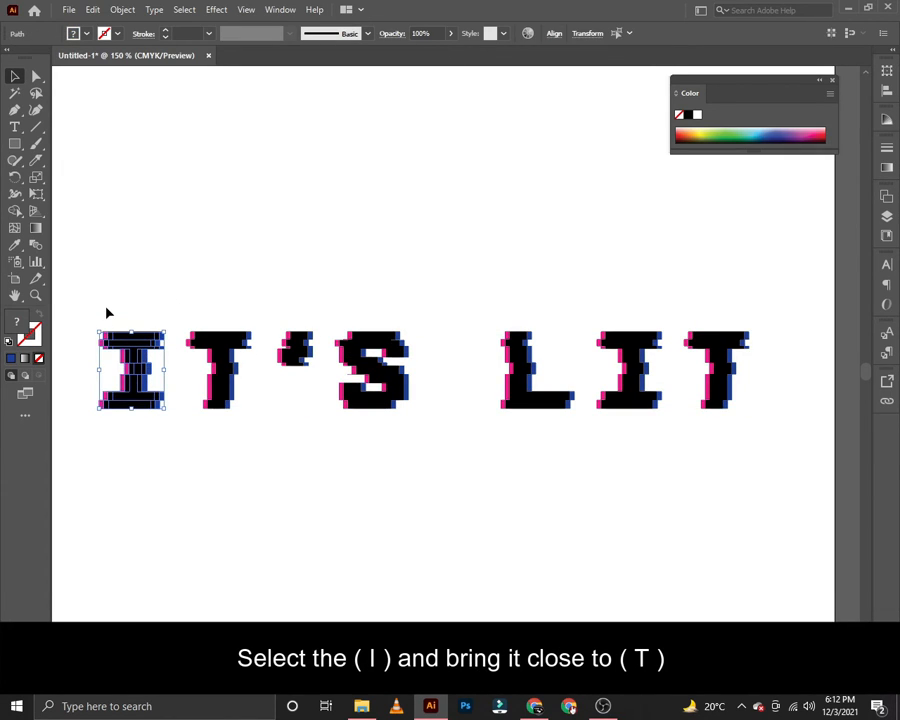
key(Right)
key(Right)
key(Right)
key(Right)
key(Right)
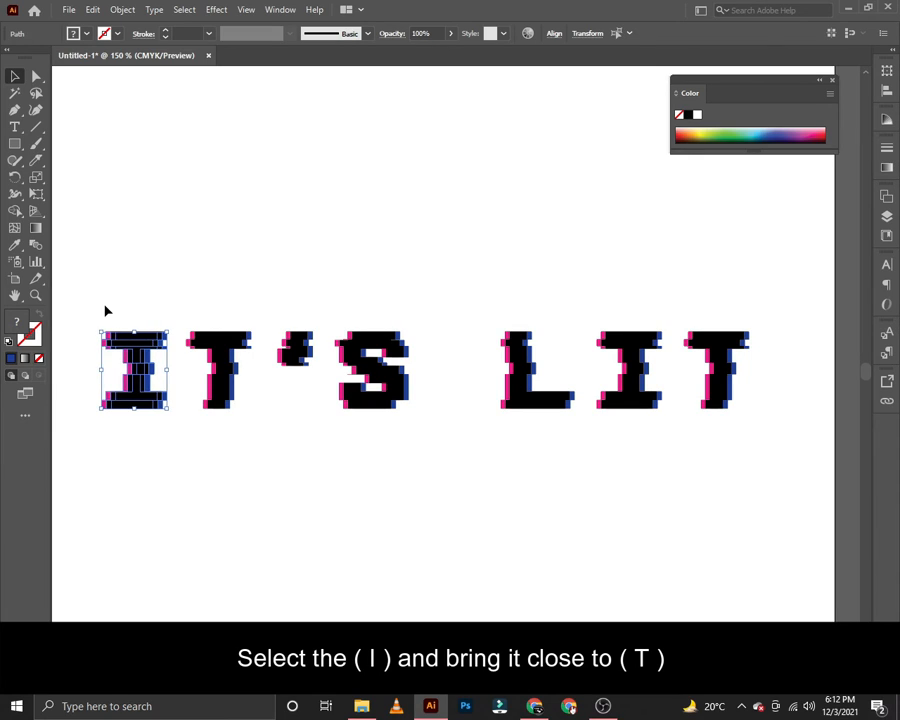
key(Right)
key(Right)
key(Right)
key(Right)
key(Right)
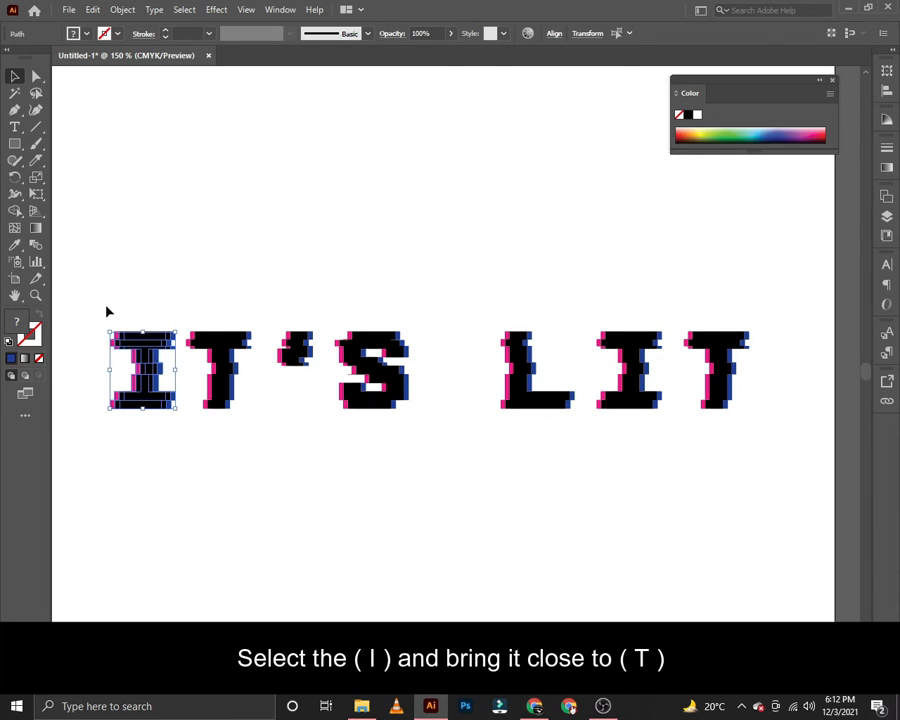
click(146, 316)
Step: Select the letters IT together and nudge them right, closer to the apostrophe
drag(136, 294, 234, 466)
key(Right)
key(Right)
key(Right)
key(Right)
key(Right)
key(Right)
key(Right)
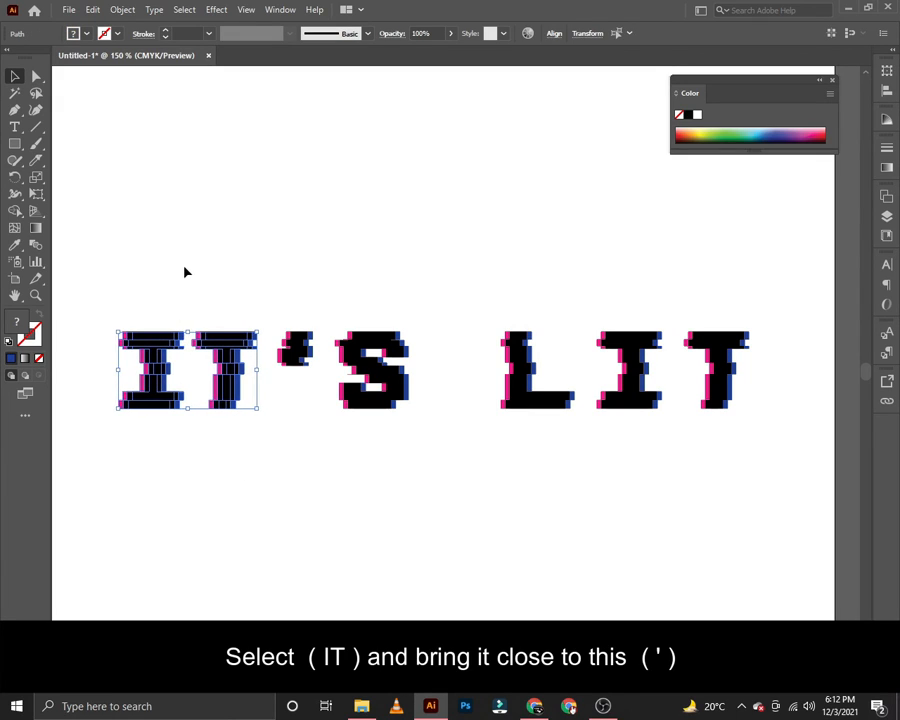
key(Right)
key(Right)
key(Right)
key(Right)
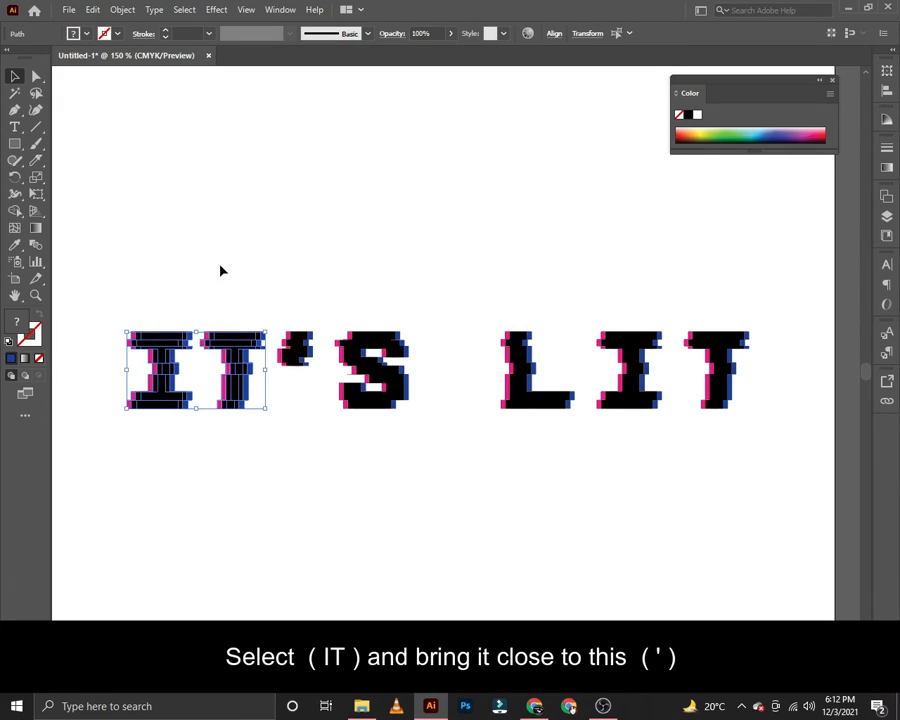
Step: Select IT with its apostrophe and nudge them right, closer to the S
drag(159, 285, 295, 436)
key(Right)
key(Right)
key(Right)
key(Right)
key(Right)
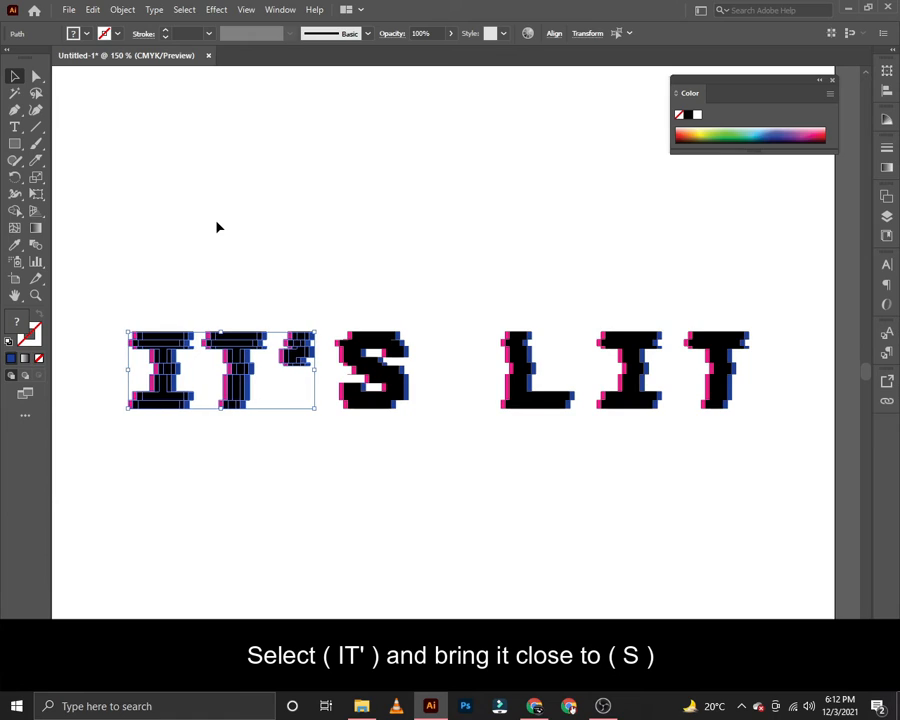
key(Right)
key(Right)
key(Right)
key(Right)
key(Right)
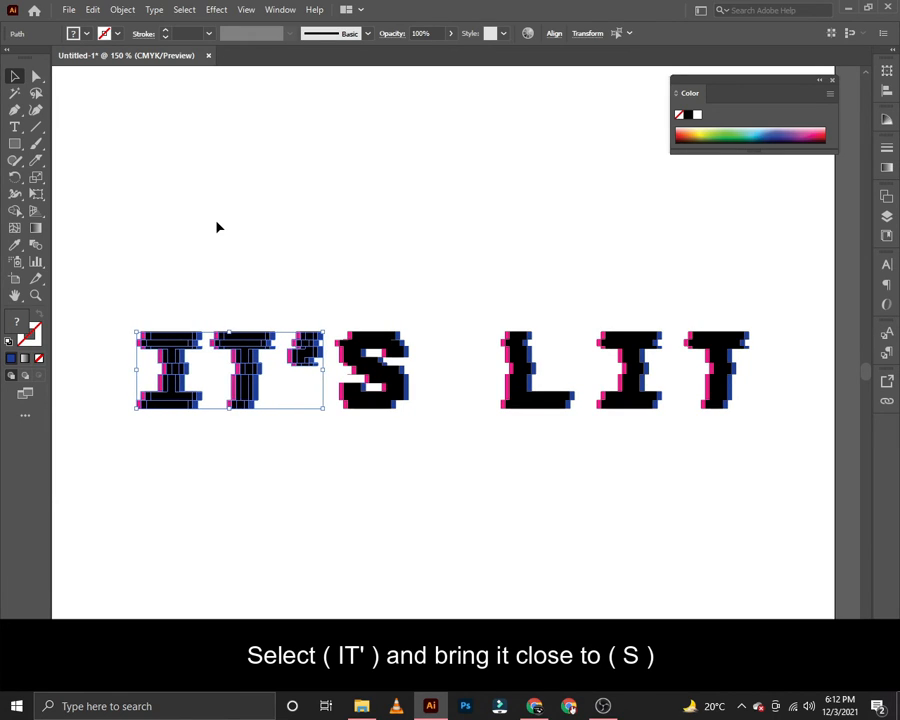
Step: Select the whole word IT'S and nudge it right to narrow the gap before the L
drag(169, 285, 382, 460)
key(Right)
key(Right)
key(Right)
key(Right)
key(Right)
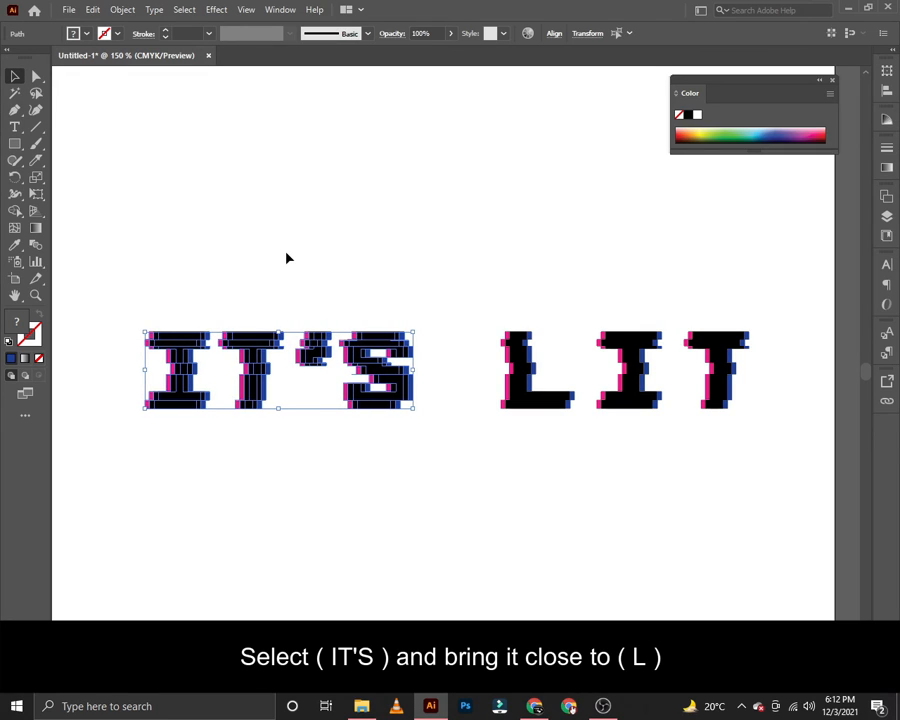
key(Right)
key(Right)
key(Right)
key(Right)
key(Right)
key(Right)
key(Right)
key(Right)
key(Right)
key(Right)
key(Right)
key(Right)
key(Right)
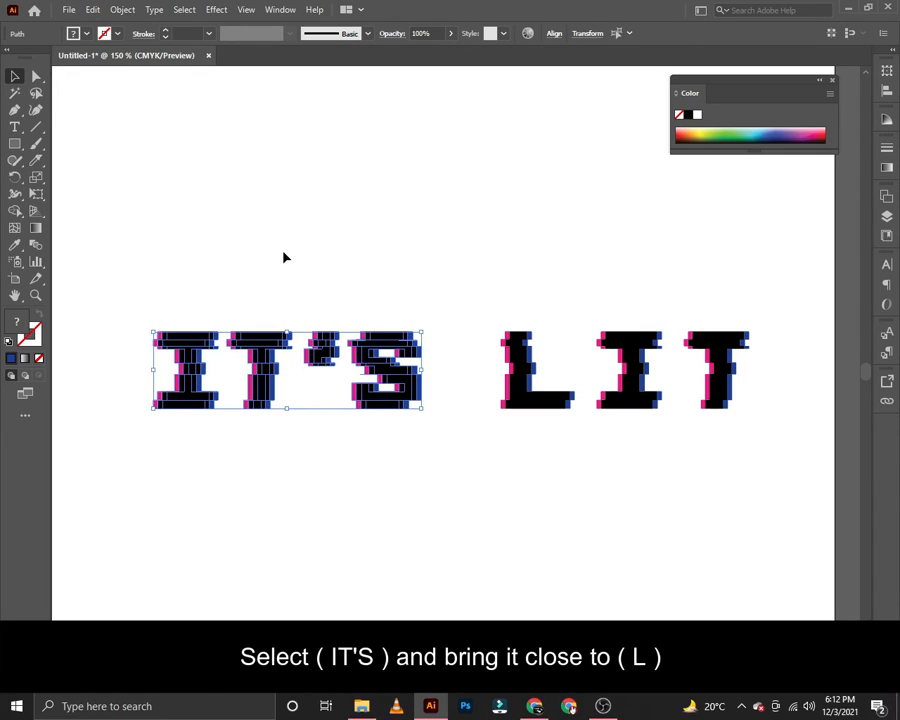
click(201, 298)
Step: Select IT'S L together and nudge it right, closer to the I of the second word
drag(201, 290, 530, 478)
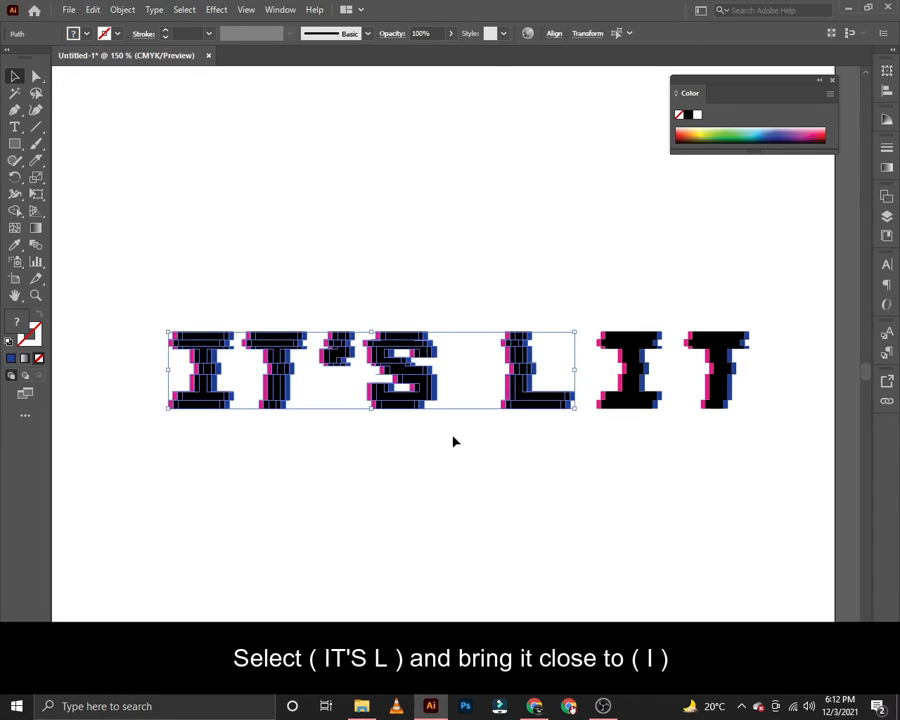
key(Right)
key(Right)
key(Right)
key(Right)
key(Right)
key(Right)
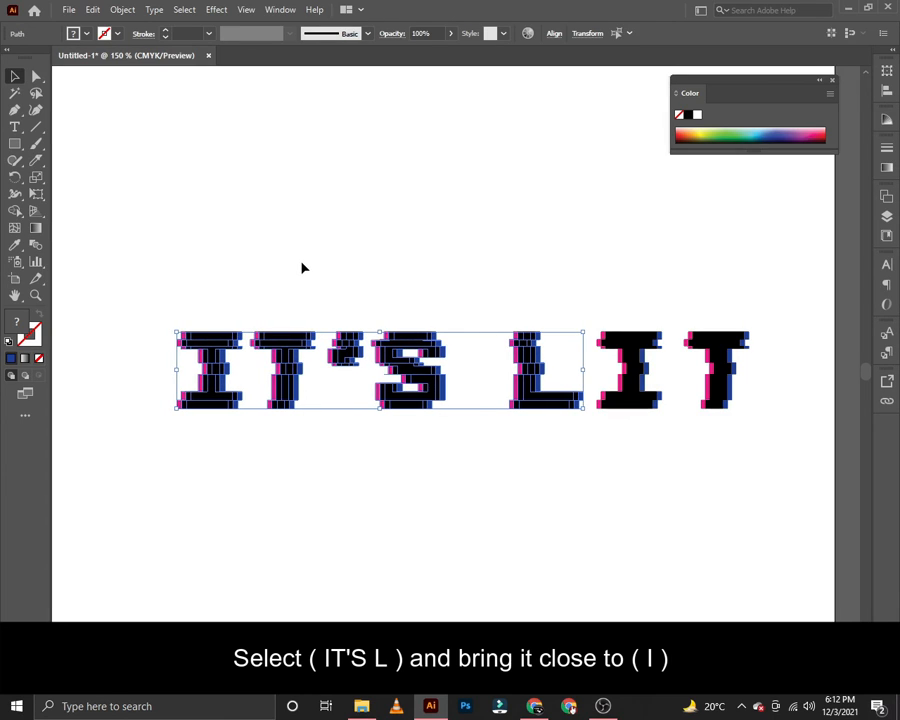
click(303, 268)
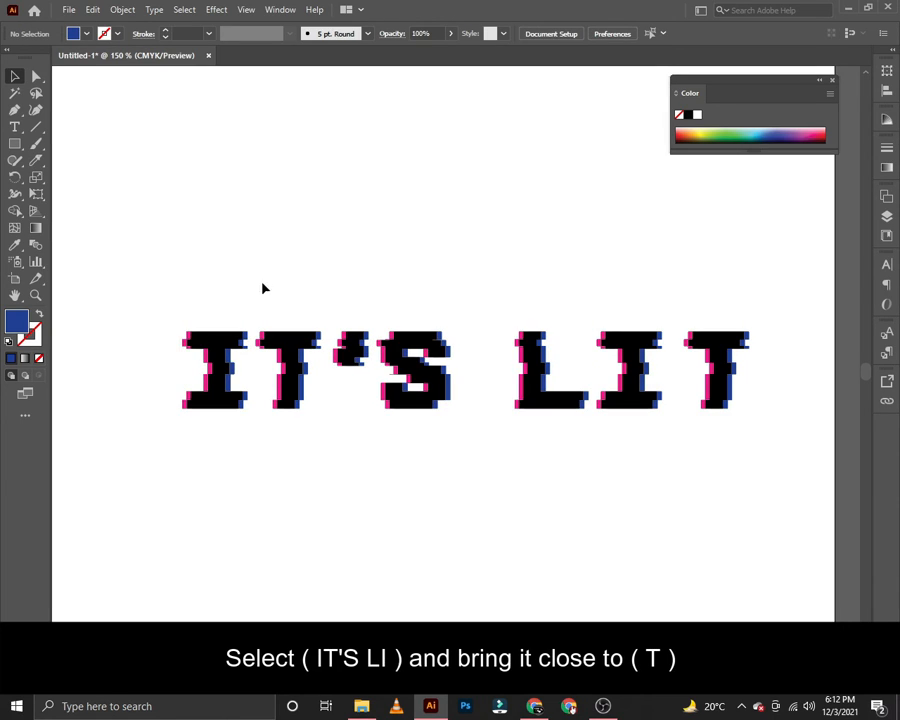
Step: Select IT'S LI together and nudge it right, closer to the final T
drag(215, 302, 604, 478)
key(Right)
key(Right)
key(Right)
key(Right)
key(Right)
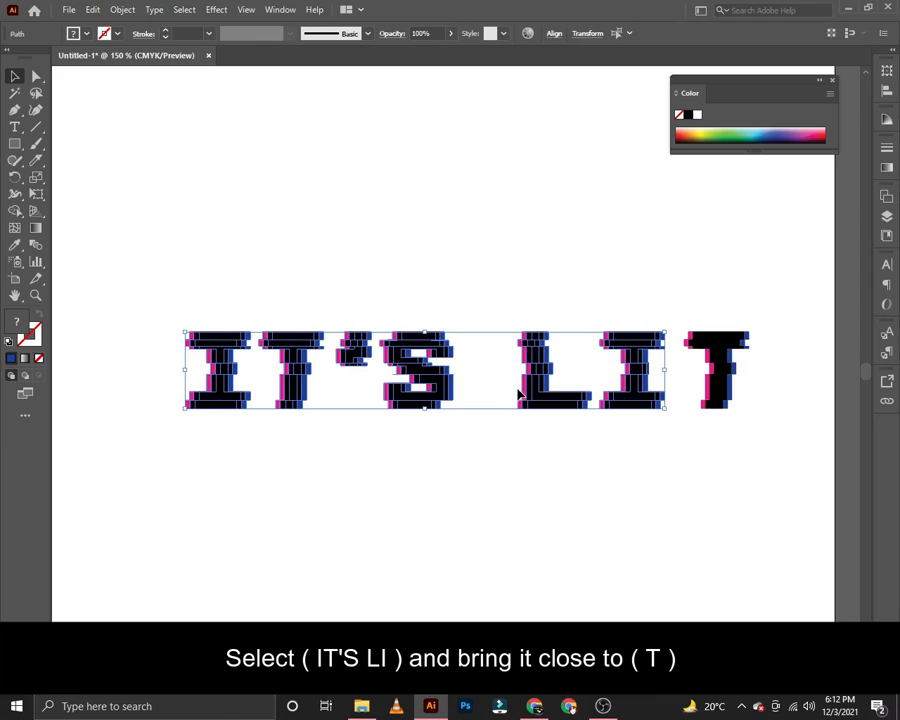
key(Right)
key(Right)
key(Right)
key(Right)
key(Right)
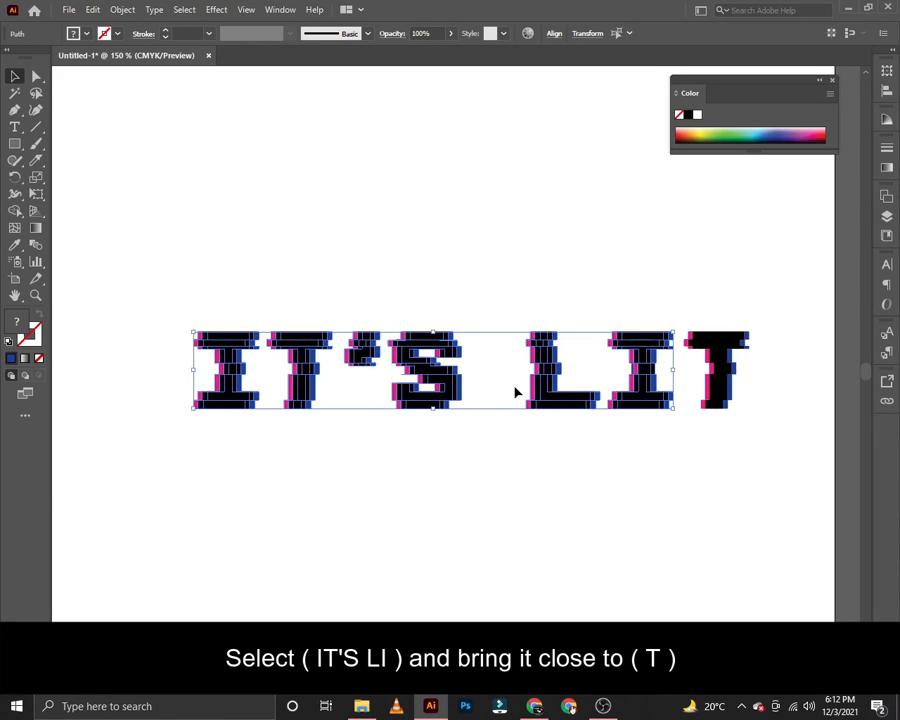
click(512, 422)
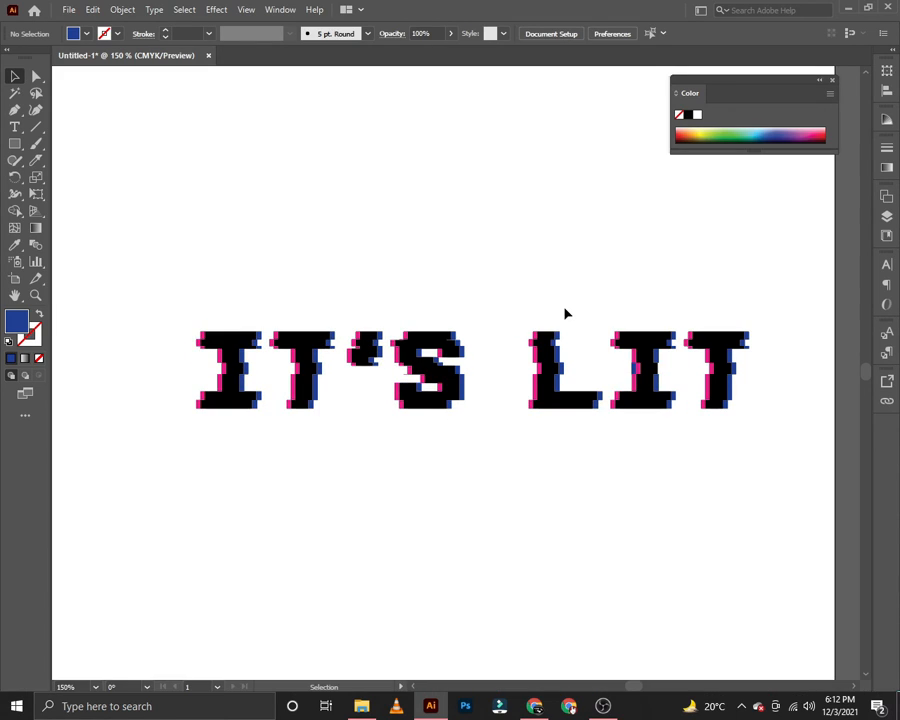
Step: Draw a large rectangle that covers the lettering and spans nearly the full artboard width
drag(562, 312, 519, 296)
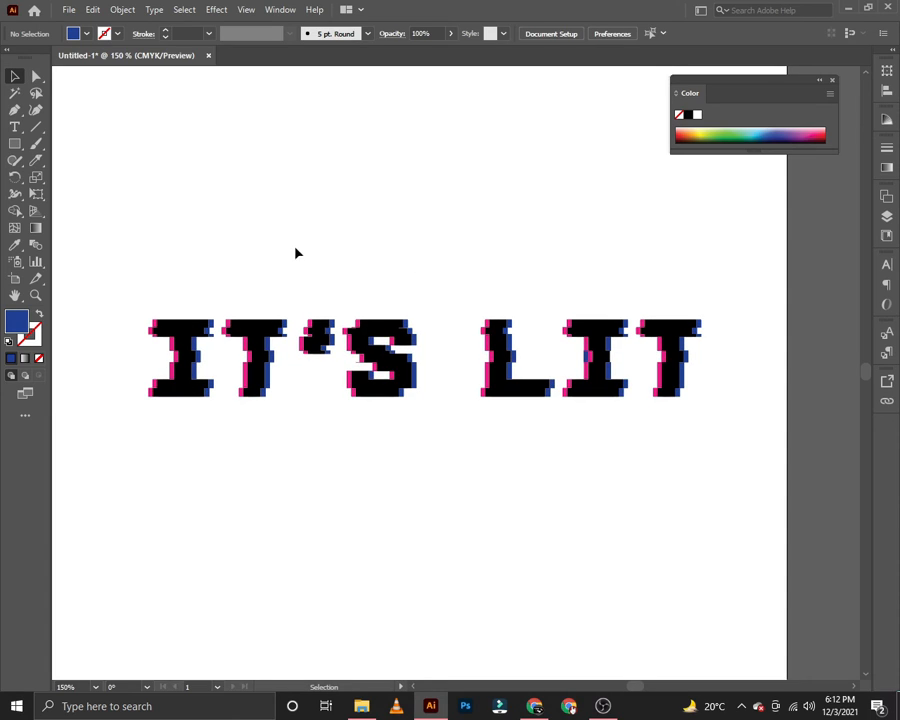
key(ctrl+minus)
key(ctrl+minus)
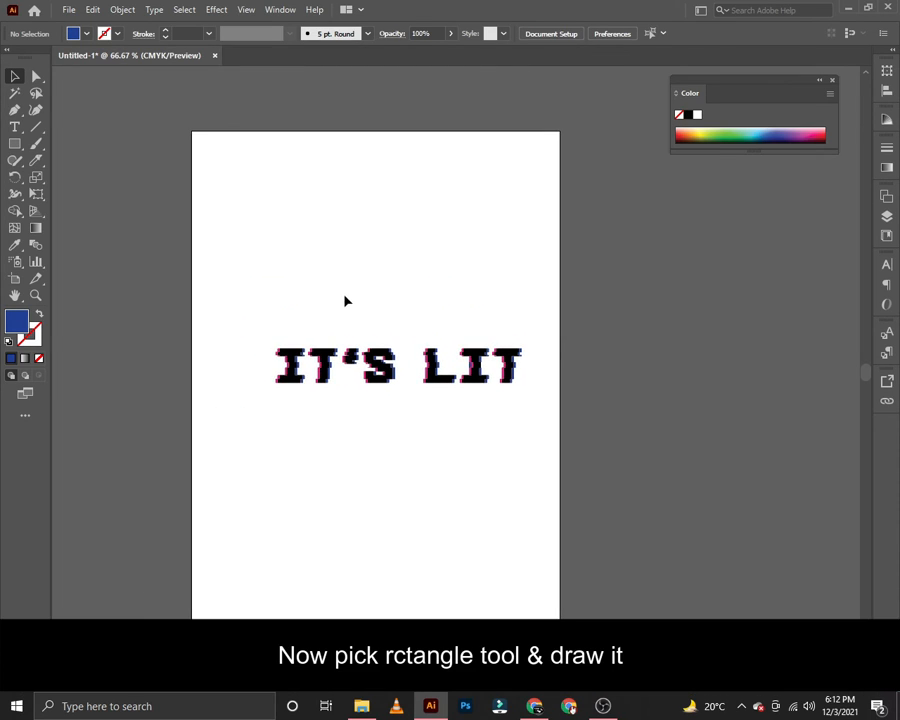
click(15, 143)
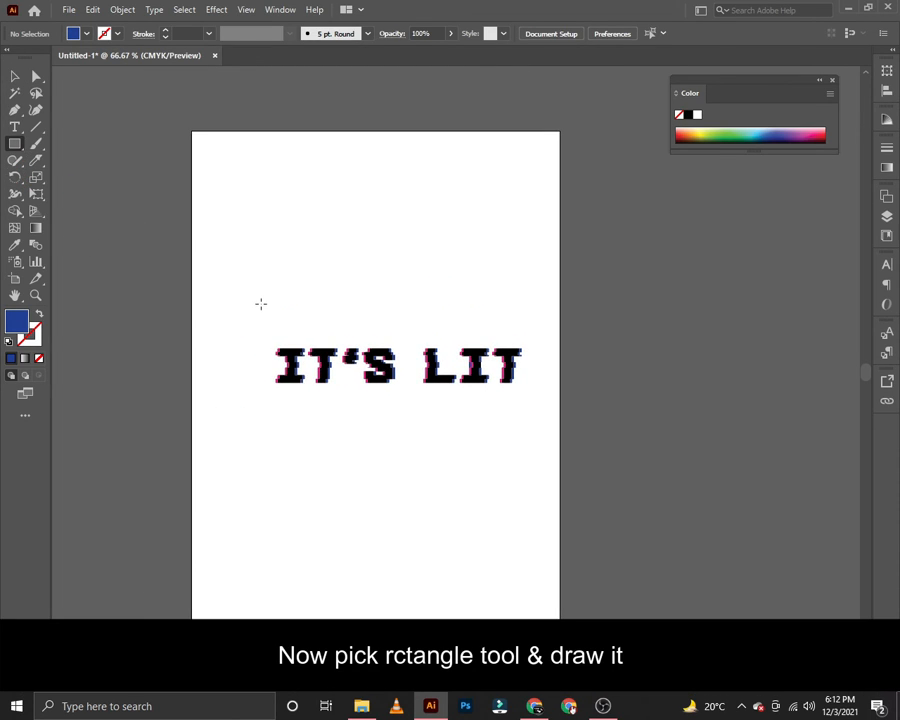
drag(213, 309, 557, 521)
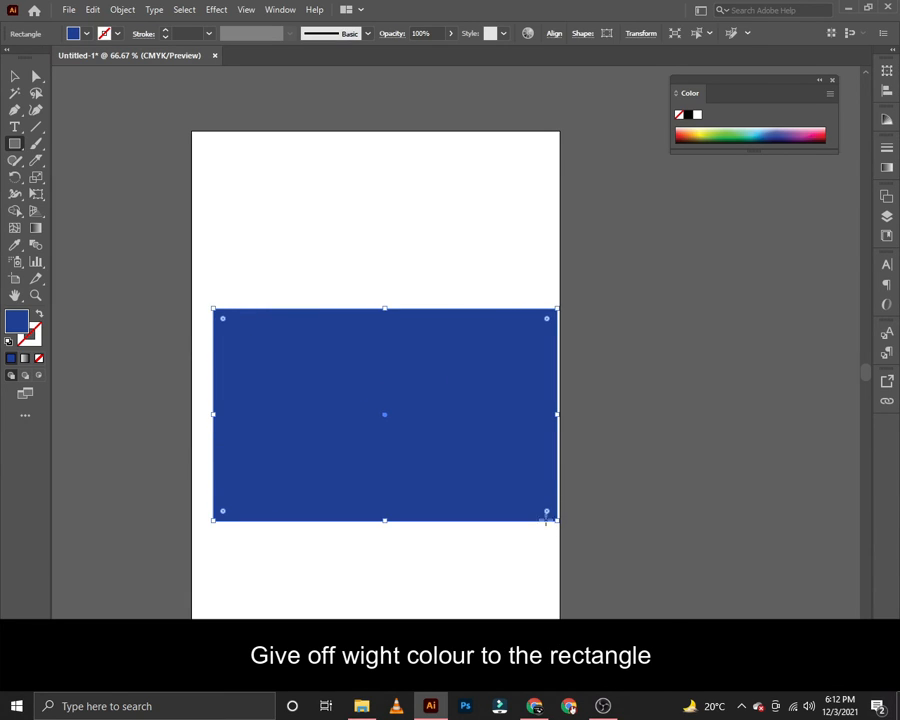
Step: Fill the rectangle with the off-white colour #fdffd9
double_click(21, 328)
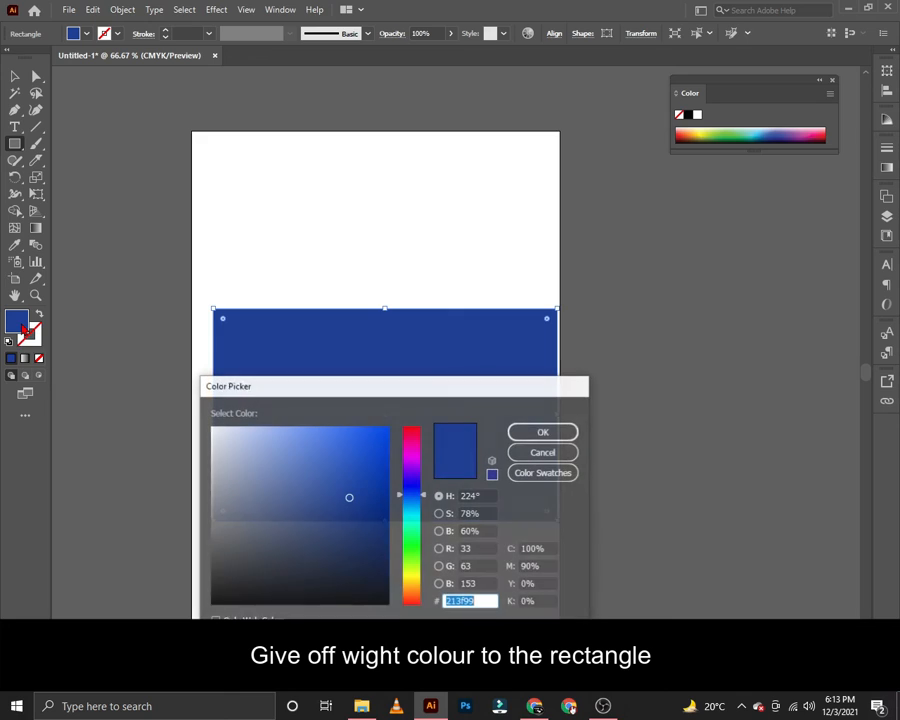
click(412, 576)
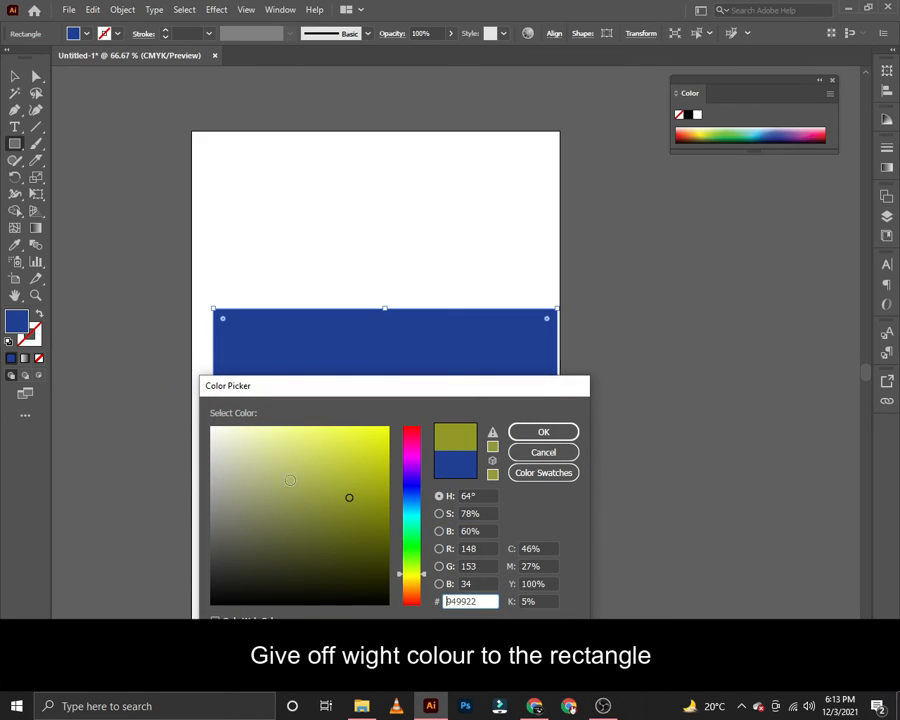
drag(240, 428, 237, 424)
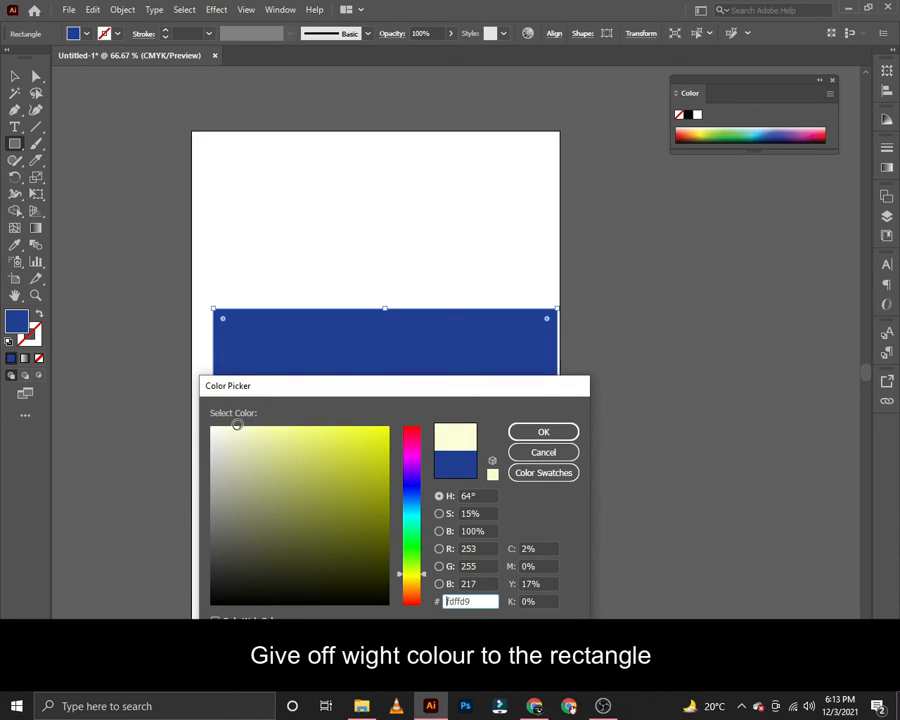
click(542, 433)
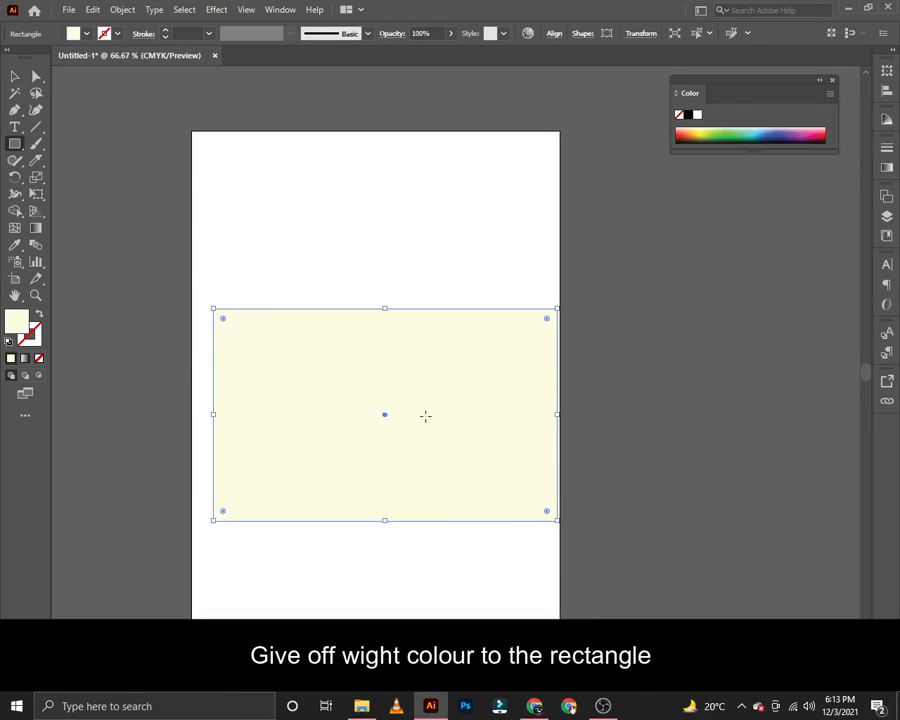
Step: Shift the off-white rectangle slightly up and left, and send it to the back behind the lettering
click(15, 76)
drag(370, 454, 358, 430)
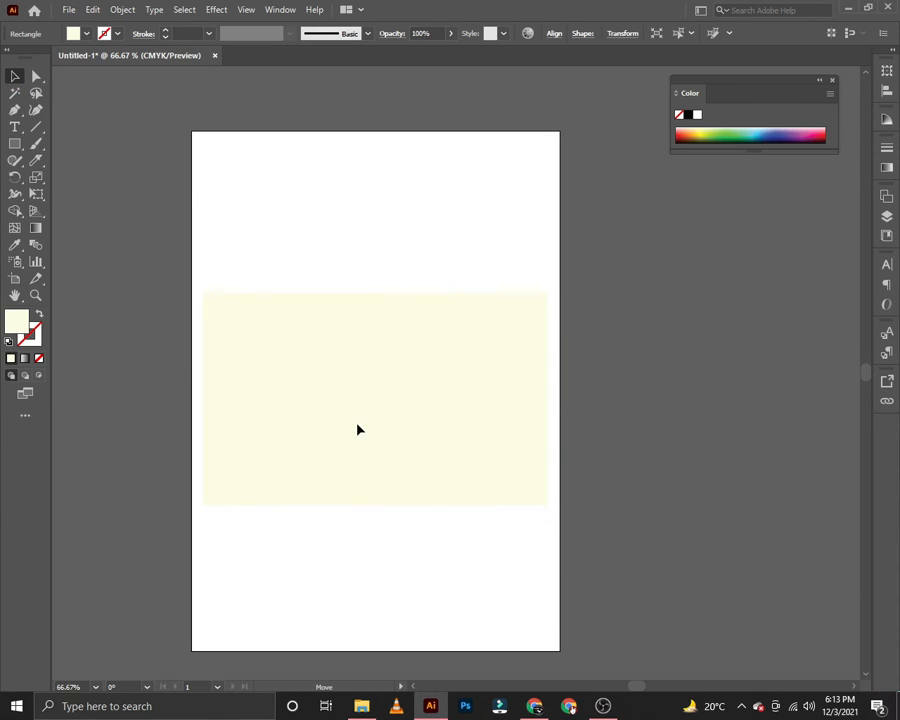
right_click(357, 392)
mouse_move(458, 324)
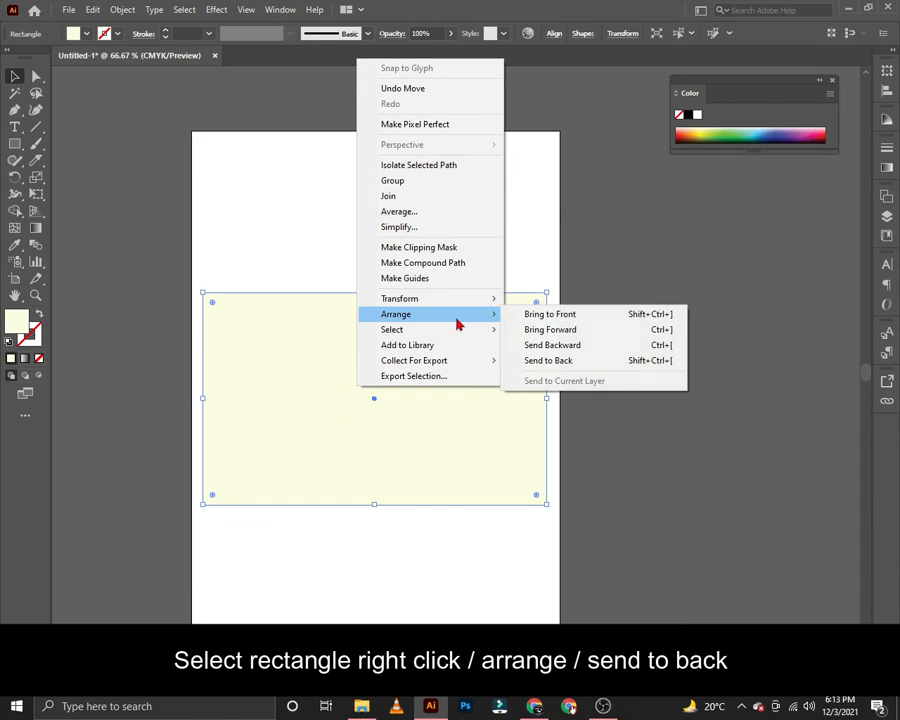
click(532, 361)
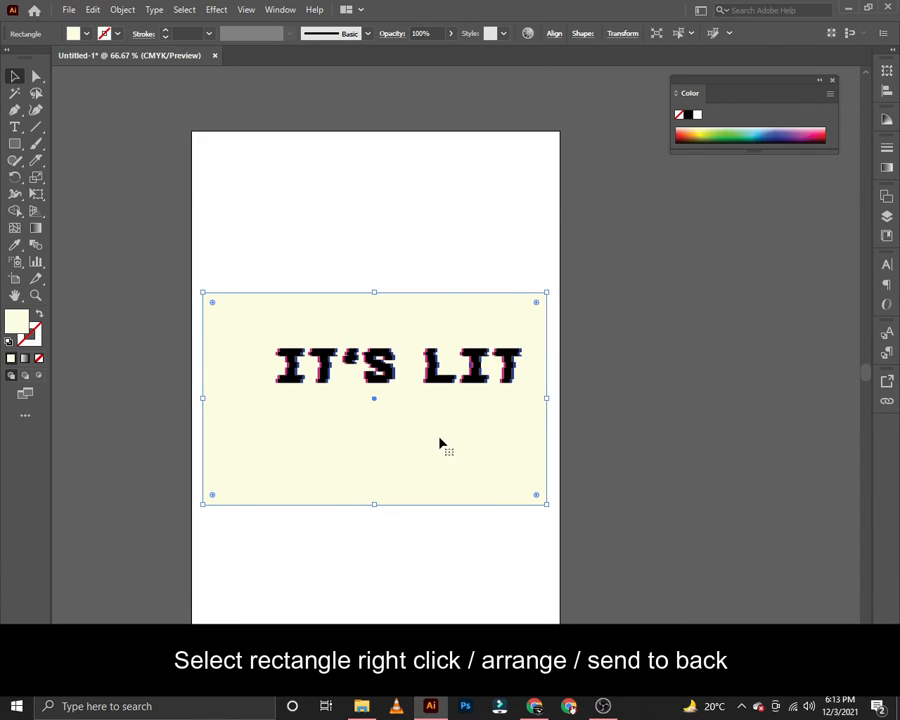
Step: Move the rectangle down clear of the lettering, and group all the IT'S LIT pieces
drag(440, 444, 448, 424)
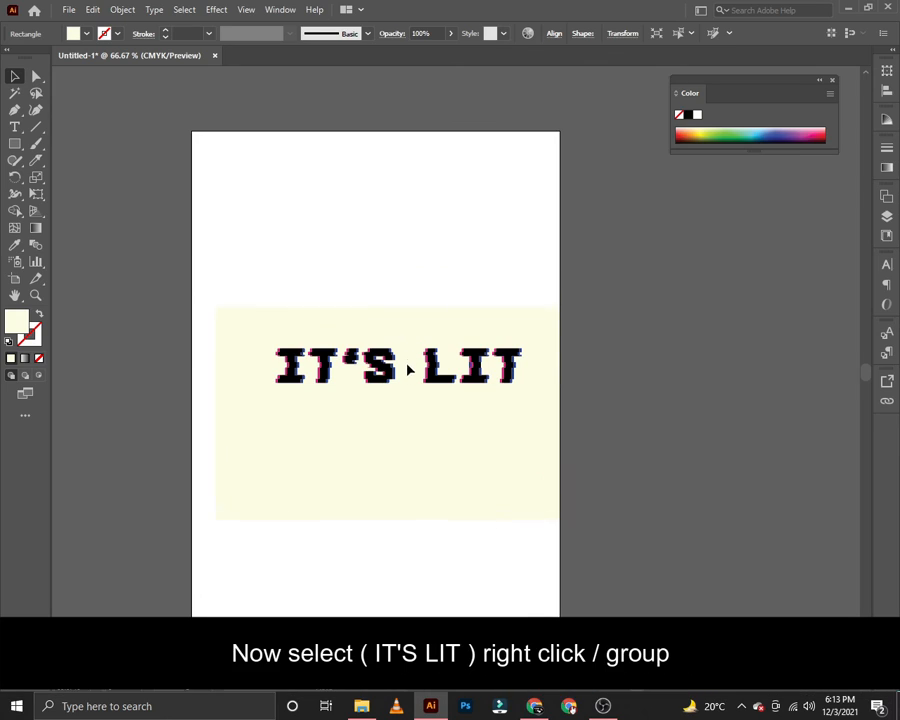
drag(408, 370, 399, 510)
drag(265, 324, 541, 418)
right_click(476, 368)
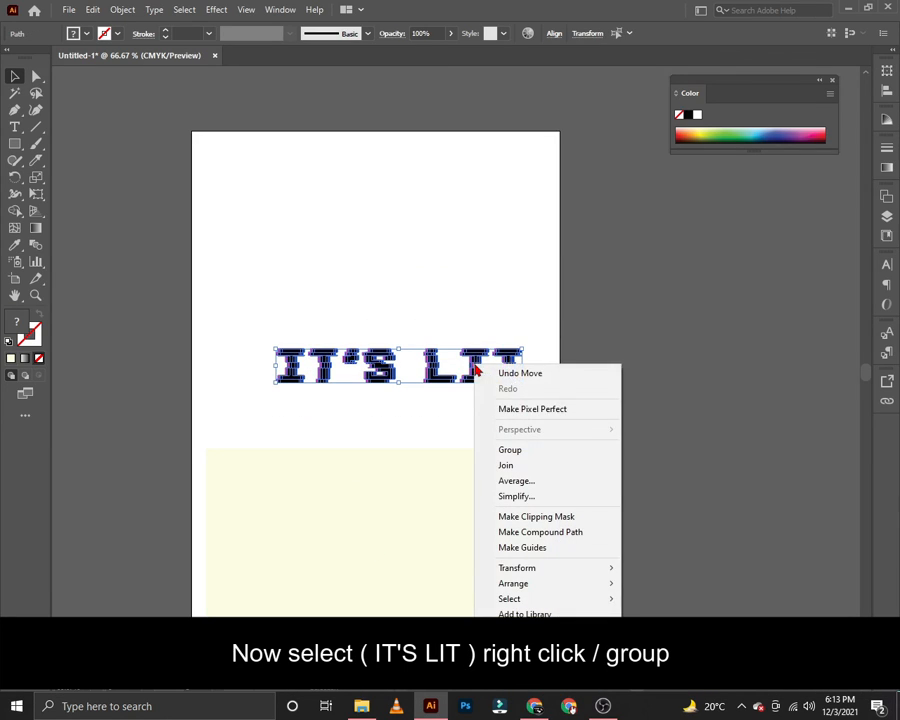
click(531, 459)
click(484, 432)
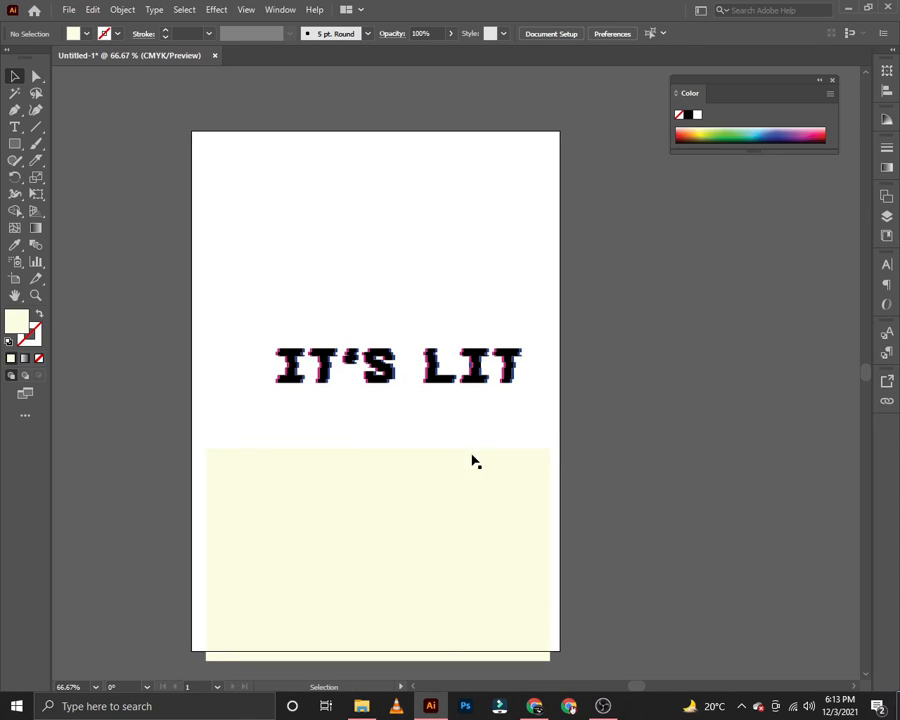
Step: Move the rectangle back behind the lettering and align both objects to their horizontal and vertical centres
click(331, 289)
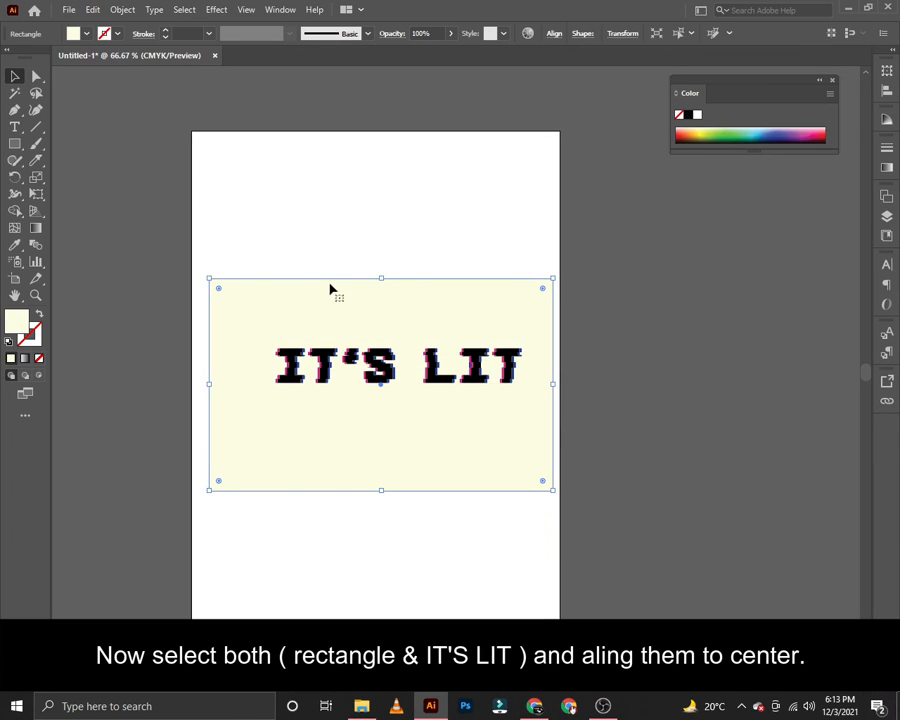
shift+click(326, 385)
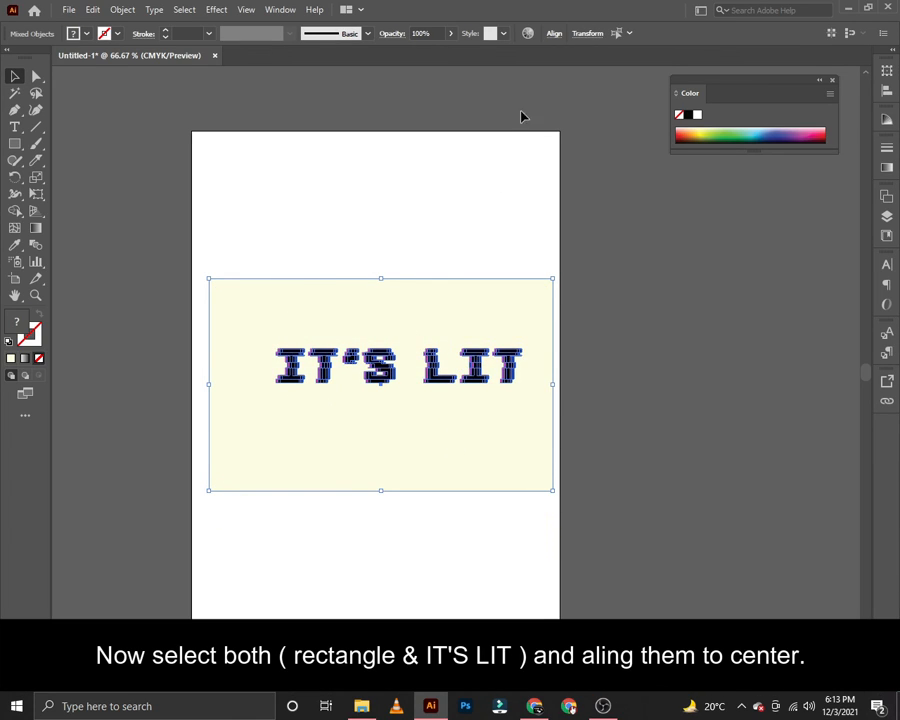
click(554, 34)
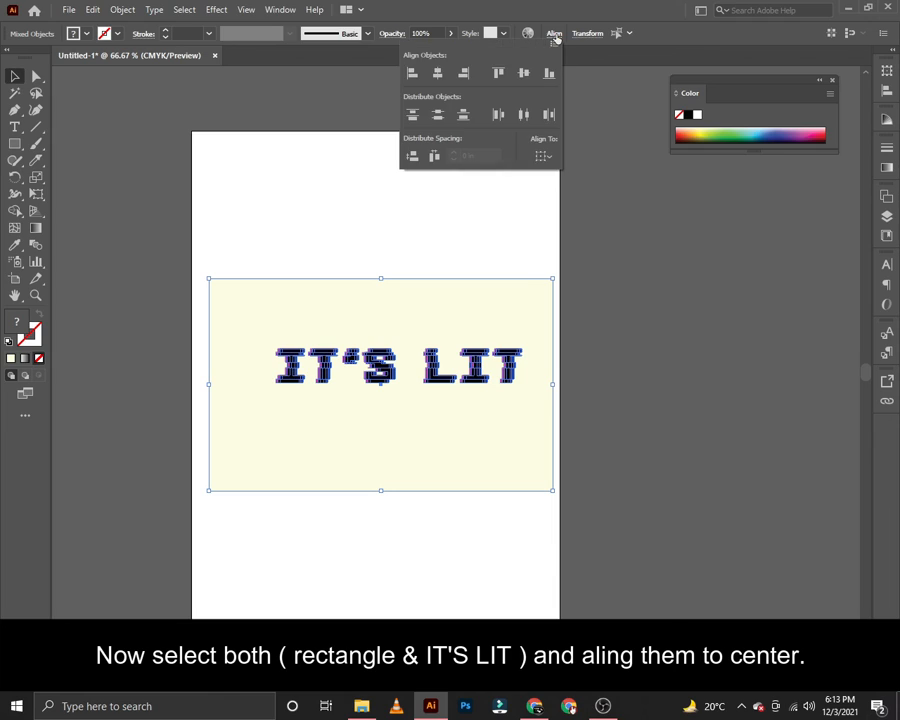
click(437, 78)
click(523, 74)
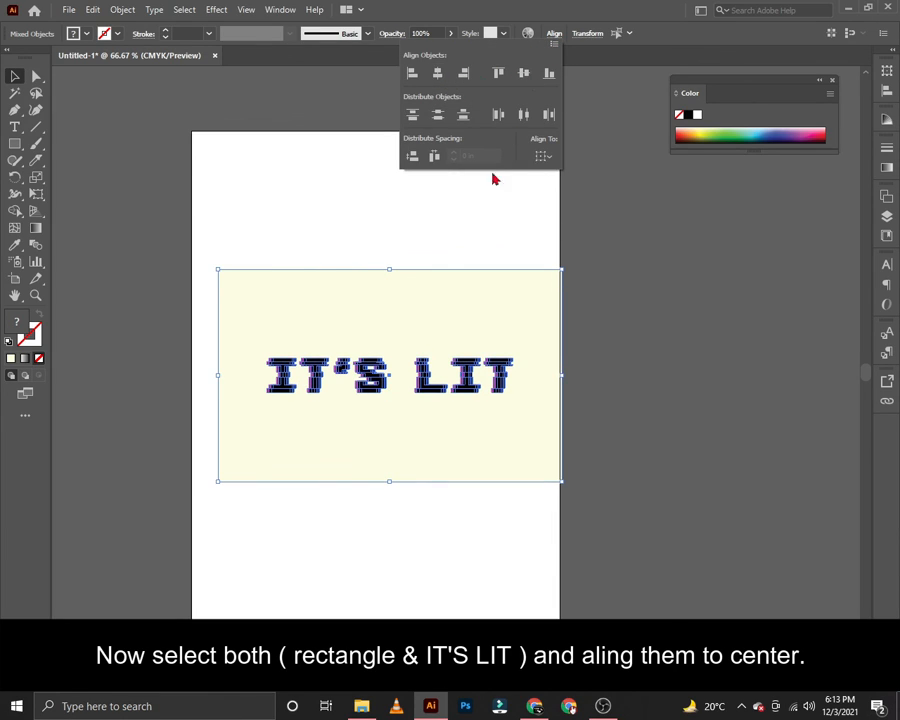
click(450, 211)
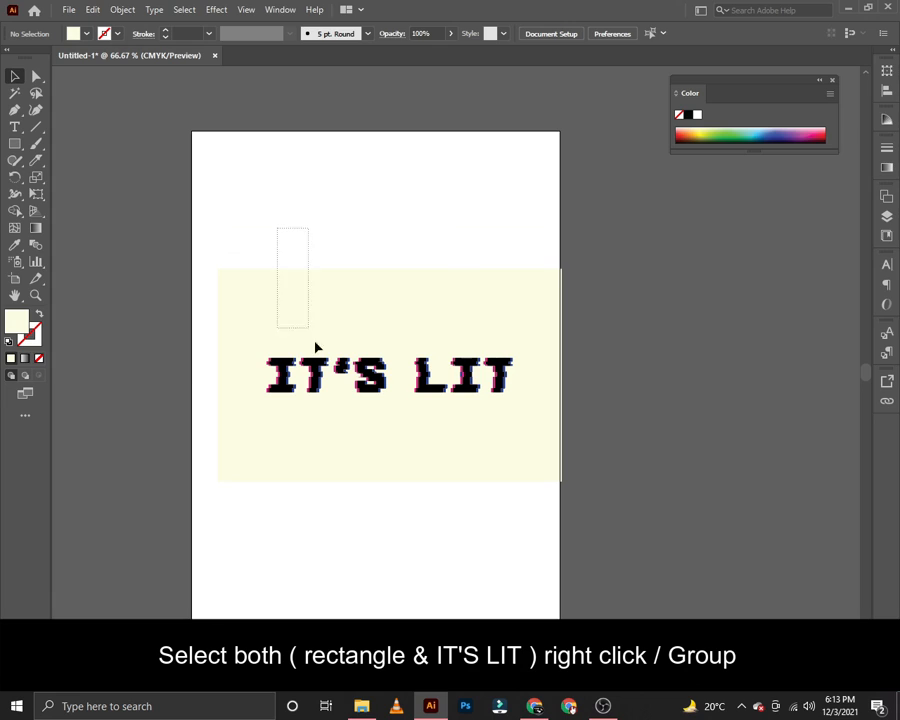
Step: Group the off-white rectangle with the IT'S LIT lettering and deselect
drag(315, 347, 339, 428)
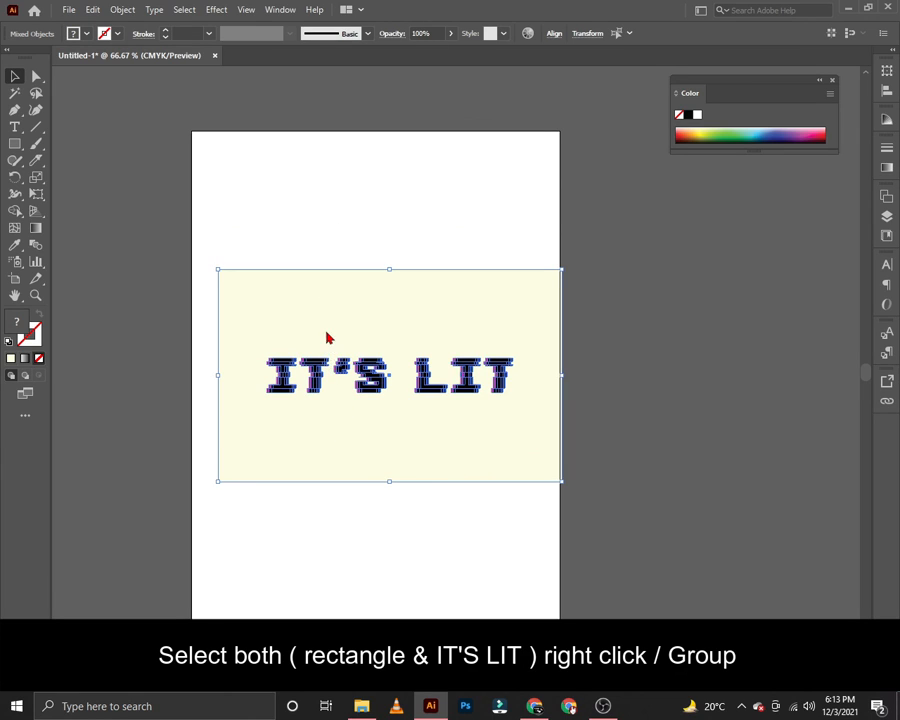
right_click(342, 332)
click(372, 437)
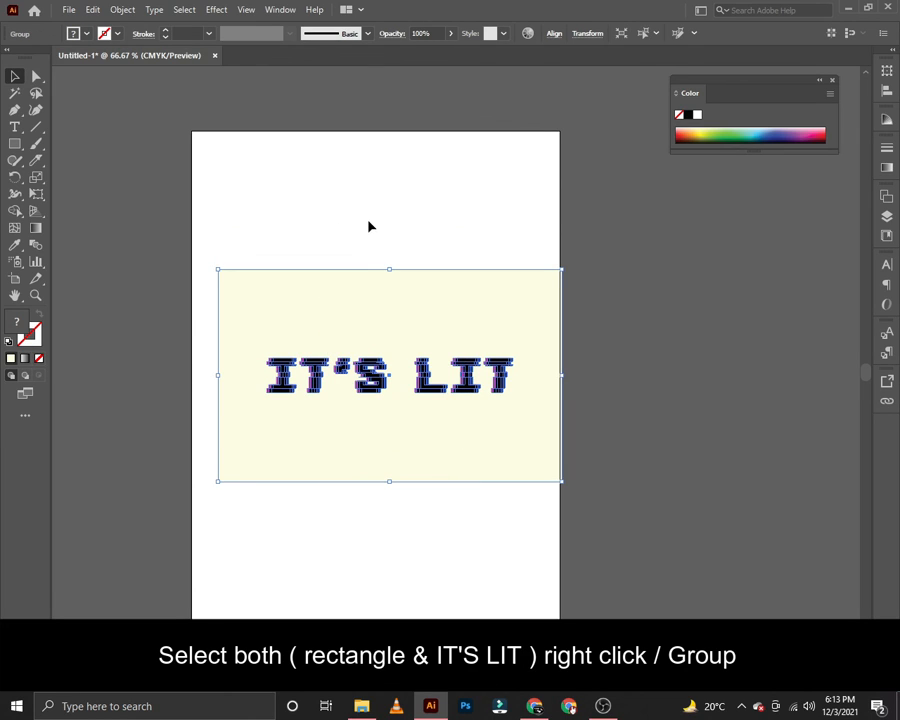
click(369, 227)
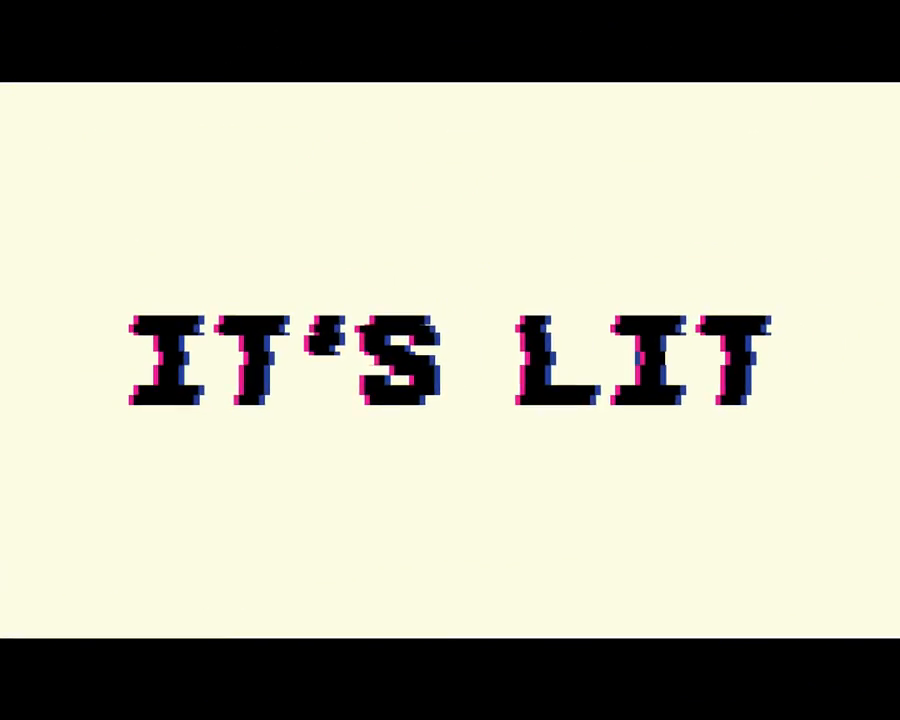